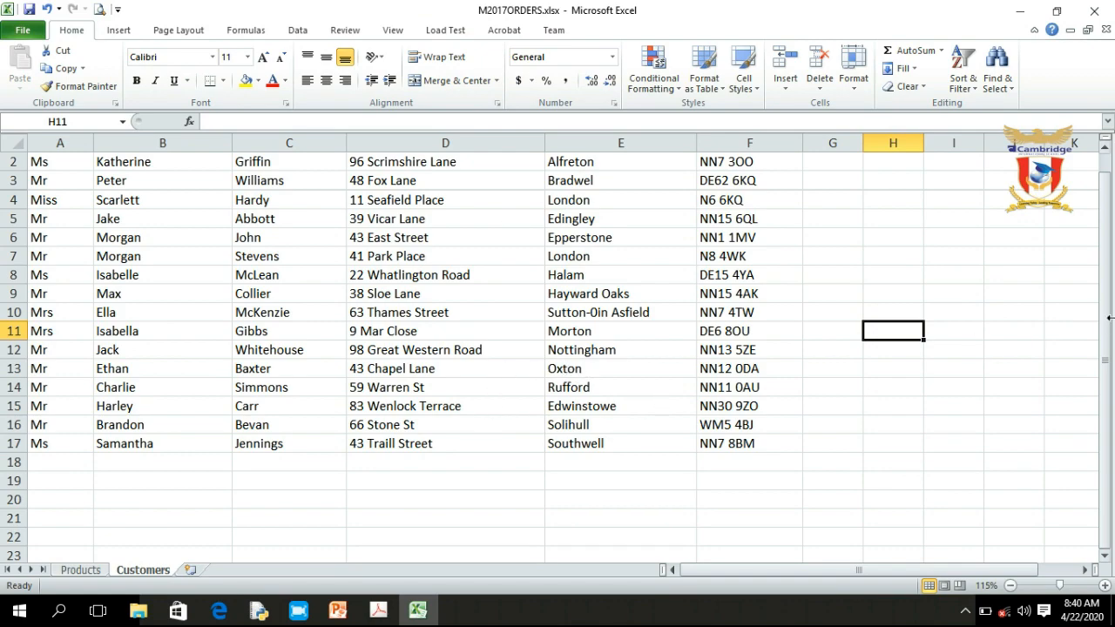
- Copy the customer records in A8:F17 and paste them below the list, starting at cell A18
{"action": "mouse_move", "coordinate": [1107, 318]}
{"action": "left_mouse_down"}
{"action": "mouse_move", "coordinate": [1102, 294]}
{"action": "mouse_move", "coordinate": [1102, 348]}
{"action": "mouse_move", "coordinate": [1098, 305]}
{"action": "left_mouse_up"}
{"action": "left_click_drag", "start_coordinate": [70, 295], "coordinate": [704, 463]}
{"action": "key", "text": "ctrl+c"}
{"action": "left_click", "coordinate": [54, 478]}
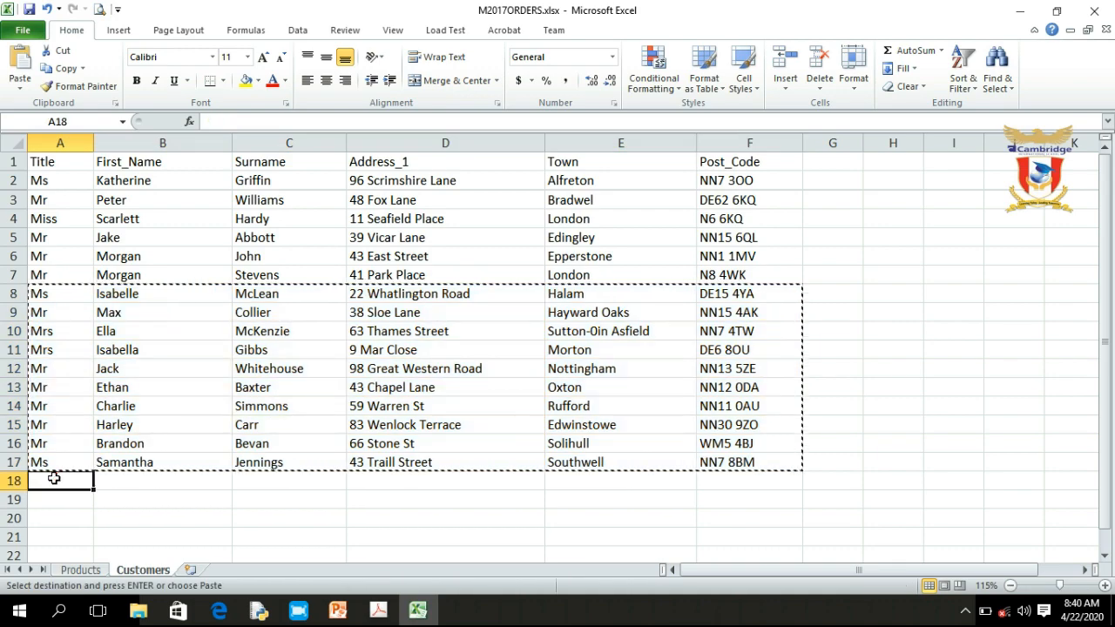
{"action": "key", "text": "ctrl+v"}
{"action": "left_click", "coordinate": [836, 388]}
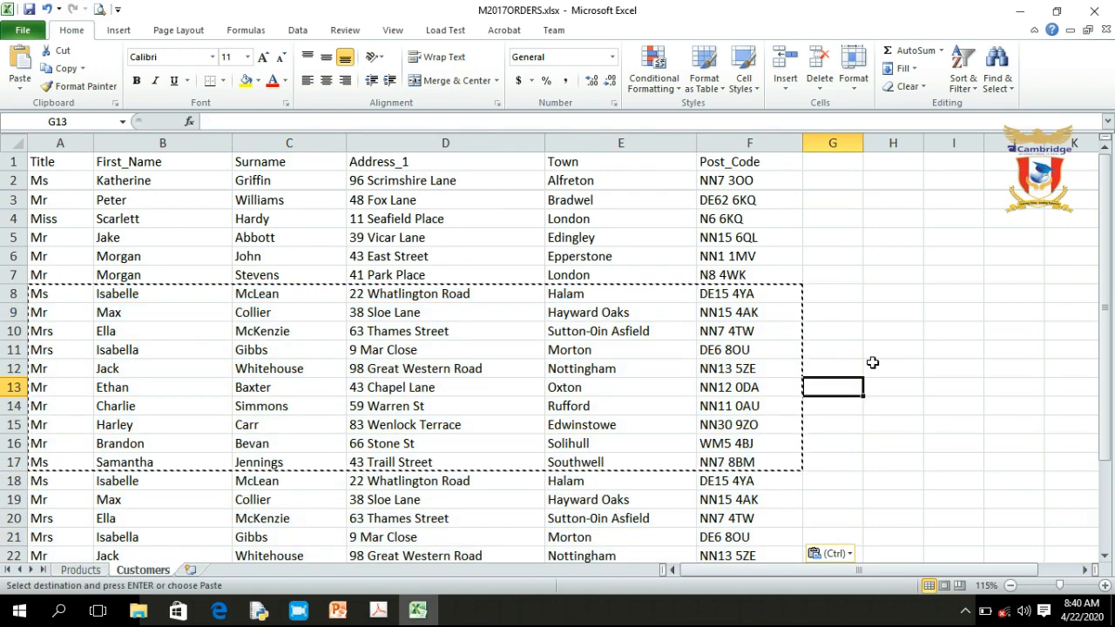
- Scroll the Customers worksheet vertically and horizontally to look over the customer list
{"action": "left_click", "coordinate": [764, 236]}
{"action": "left_click", "coordinate": [746, 221]}
{"action": "double_click", "coordinate": [718, 221]}
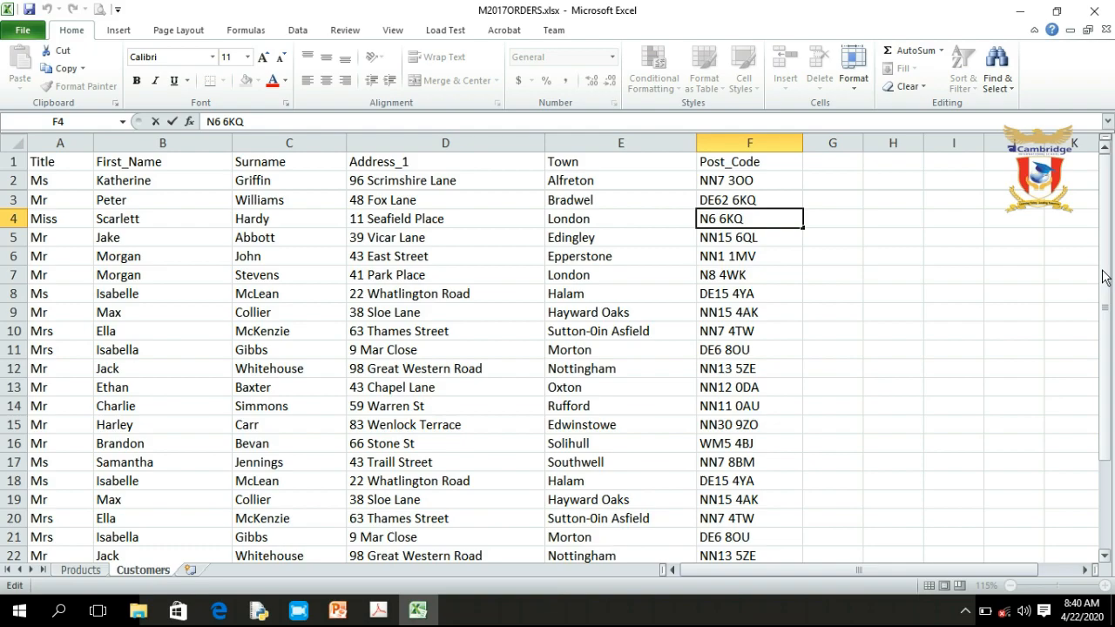
{"action": "left_click_drag", "start_coordinate": [1102, 277], "coordinate": [1106, 222]}
{"action": "left_click_drag", "start_coordinate": [971, 570], "coordinate": [827, 579]}
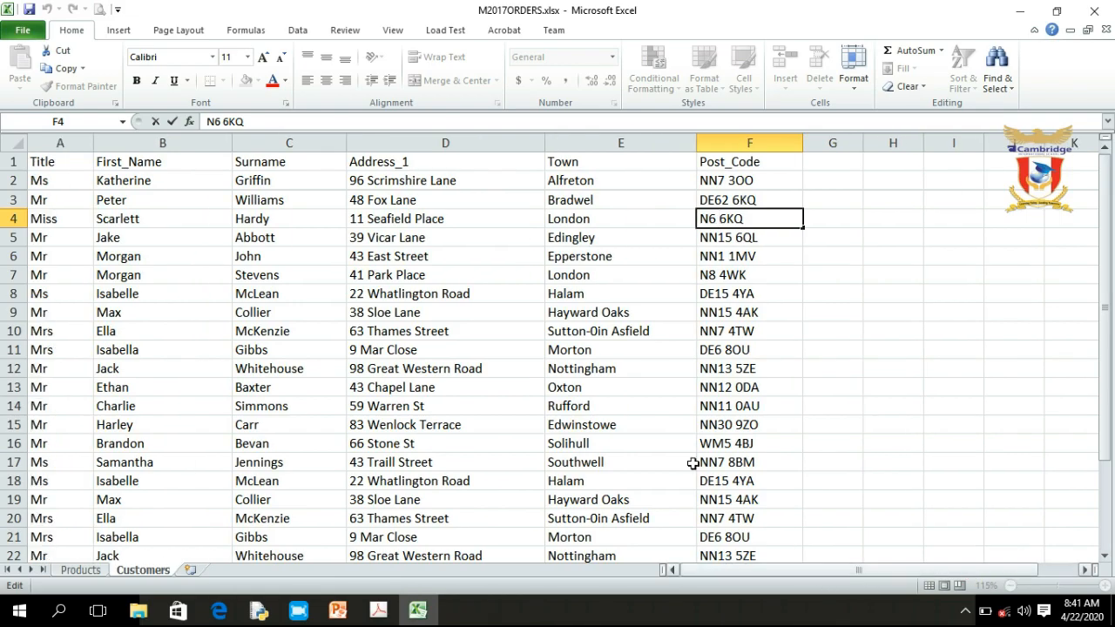
{"action": "left_click", "coordinate": [407, 254]}
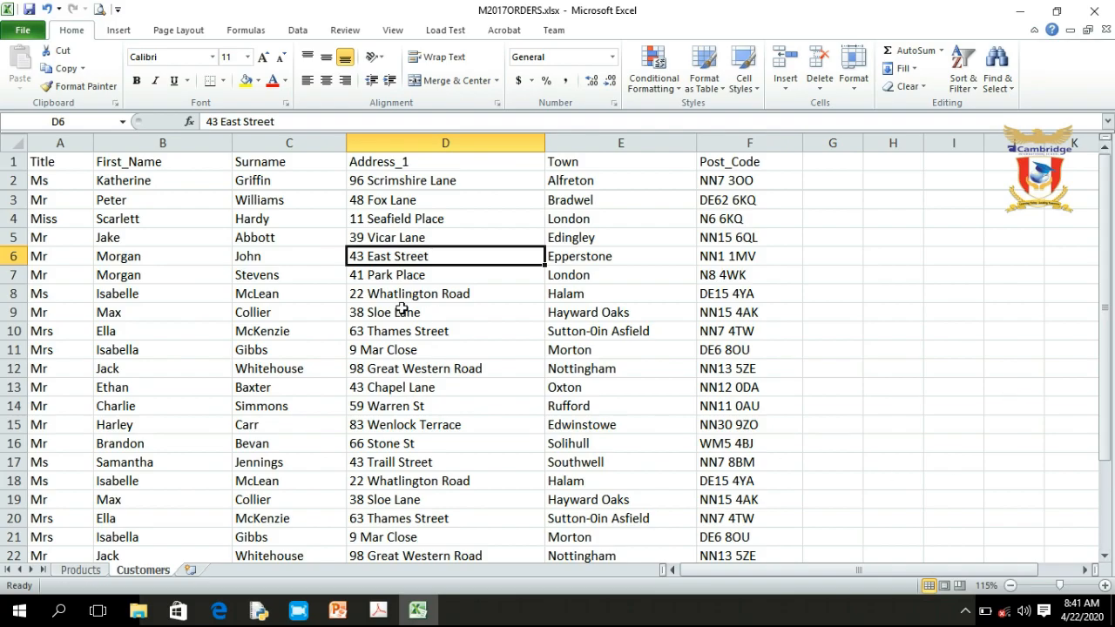
- Select cell C5 and move the active cell row by row down the Surname column and back up
{"action": "left_click", "coordinate": [267, 242]}
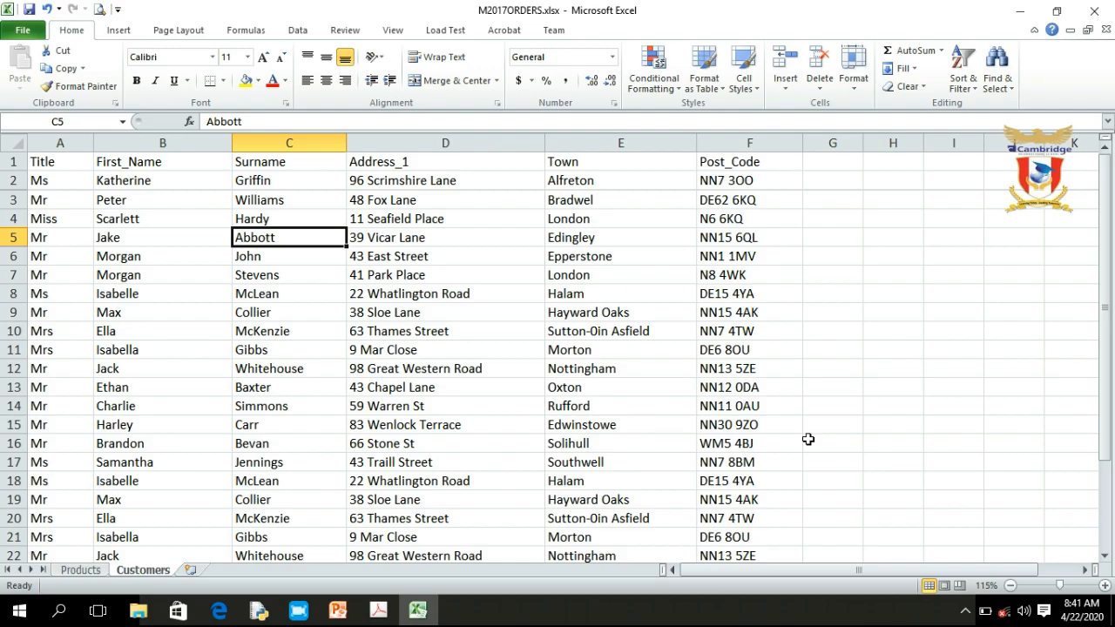
{"action": "key", "text": "Down"}
{"action": "key", "text": "Down"}
{"action": "key", "text": "Down"}
{"action": "key", "text": "Down"}
{"action": "key", "text": "Down"}
{"action": "key", "text": "Down"}
{"action": "key", "text": "Down"}
{"action": "key", "text": "Down"}
{"action": "key", "text": "Down"}
{"action": "key", "text": "Down"}
{"action": "key", "text": "Down"}
{"action": "key", "text": "Down"}
{"action": "key", "text": "Down"}
{"action": "key", "text": "Down"}
{"action": "key", "text": "Down"}
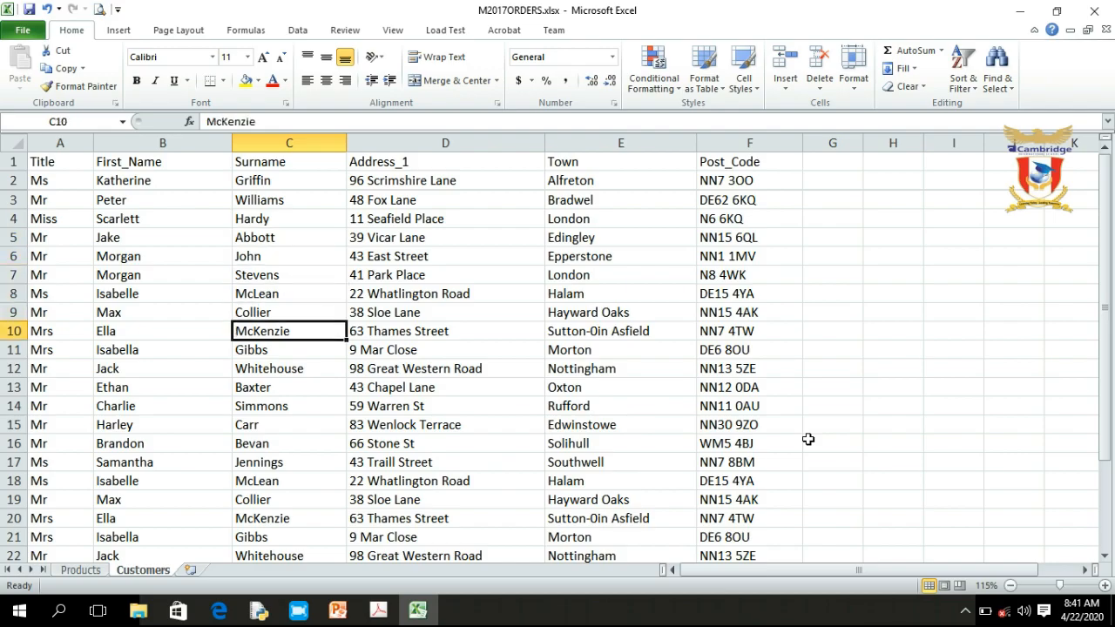
{"action": "key", "text": "Down"}
{"action": "key", "text": "Down"}
{"action": "key", "text": "Down"}
{"action": "key", "text": "Down"}
{"action": "key", "text": "Down"}
{"action": "key", "text": "Down"}
{"action": "key", "text": "Down"}
{"action": "key", "text": "Down"}
{"action": "key", "text": "Down"}
{"action": "key", "text": "Down"}
{"action": "key", "text": "Down"}
{"action": "key", "text": "Down"}
{"action": "key", "text": "Down"}
{"action": "key", "text": "Down"}
{"action": "key", "text": "Up"}
{"action": "key", "text": "Up"}
{"action": "key", "text": "Up"}
{"action": "key", "text": "Up"}
{"action": "key", "text": "Up"}
{"action": "key", "text": "Up"}
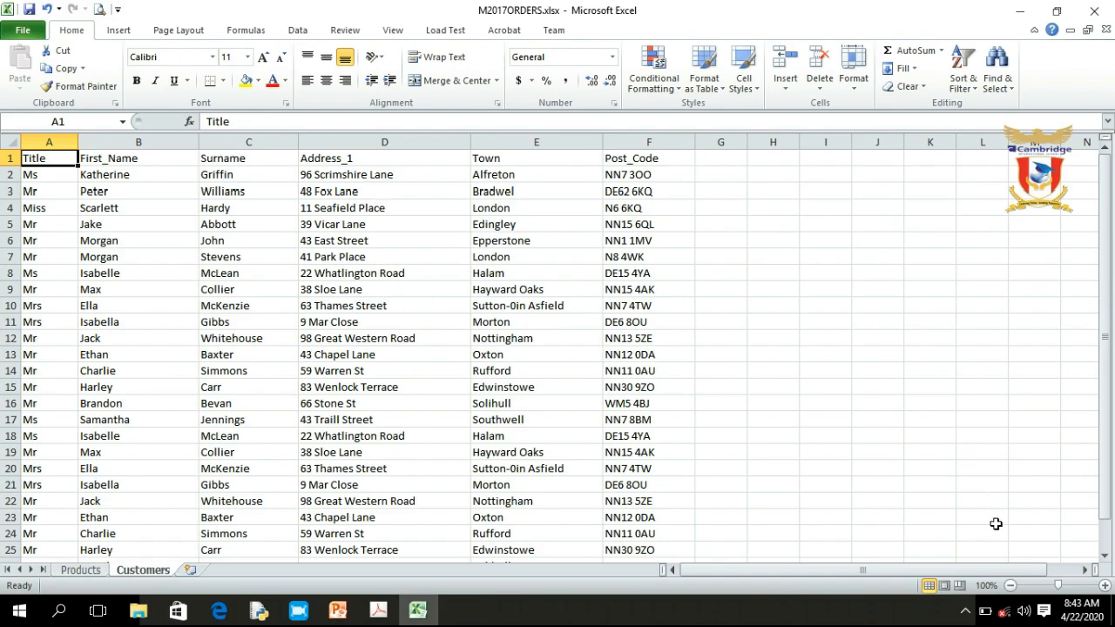
- Zoom the Customers worksheet out to 60%
{"action": "left_click", "coordinate": [1010, 585]}
{"action": "left_click", "coordinate": [1010, 585]}
{"action": "left_click", "coordinate": [1010, 586]}
{"action": "left_click", "coordinate": [1010, 585]}
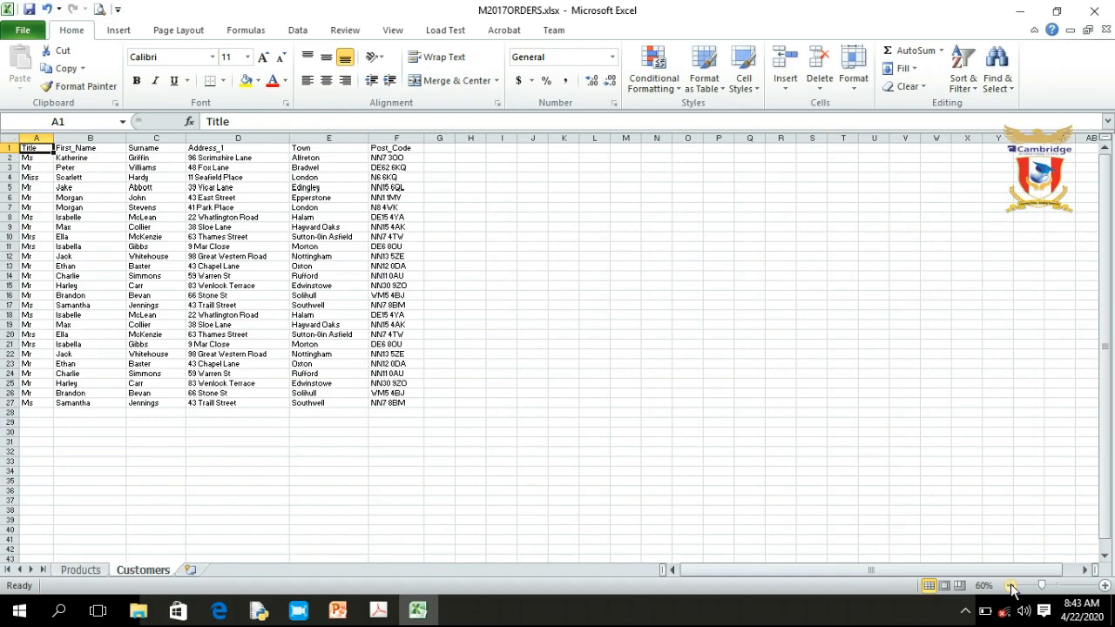
- Zoom the Customers worksheet back in to 100%, and then reduce it to 89%
{"action": "left_click", "coordinate": [1105, 585]}
{"action": "left_click", "coordinate": [1104, 585]}
{"action": "left_click", "coordinate": [1104, 585]}
{"action": "left_click", "coordinate": [1104, 586]}
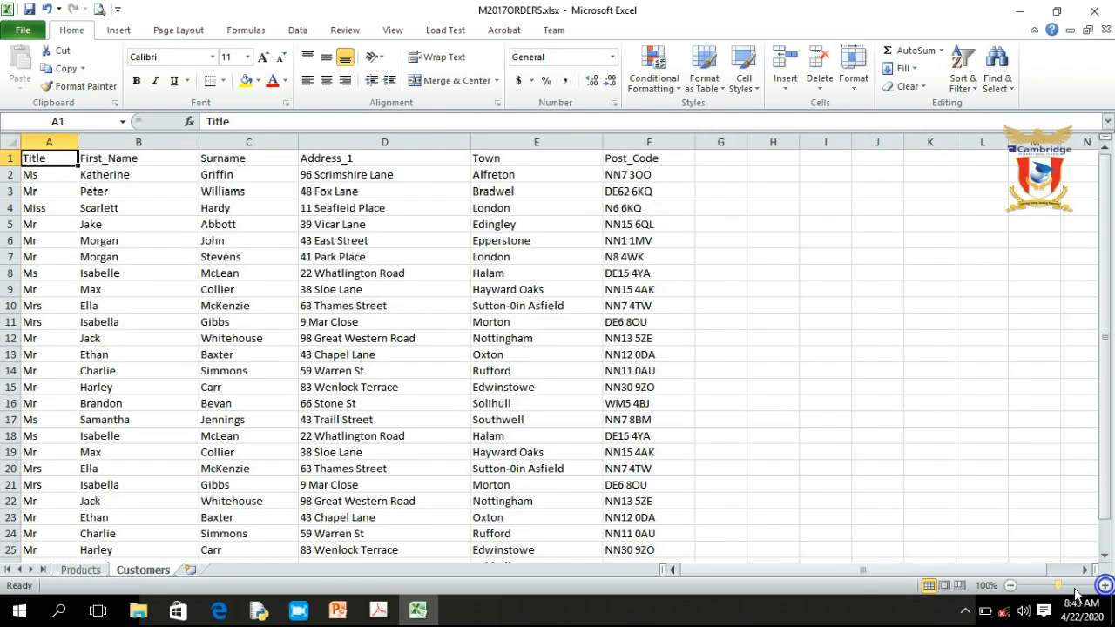
{"action": "mouse_move", "coordinate": [1059, 588]}
{"action": "left_mouse_down"}
{"action": "mouse_move", "coordinate": [1076, 589]}
{"action": "mouse_move", "coordinate": [1036, 593]}
{"action": "mouse_move", "coordinate": [1076, 590]}
{"action": "mouse_move", "coordinate": [1055, 592]}
{"action": "left_mouse_up"}
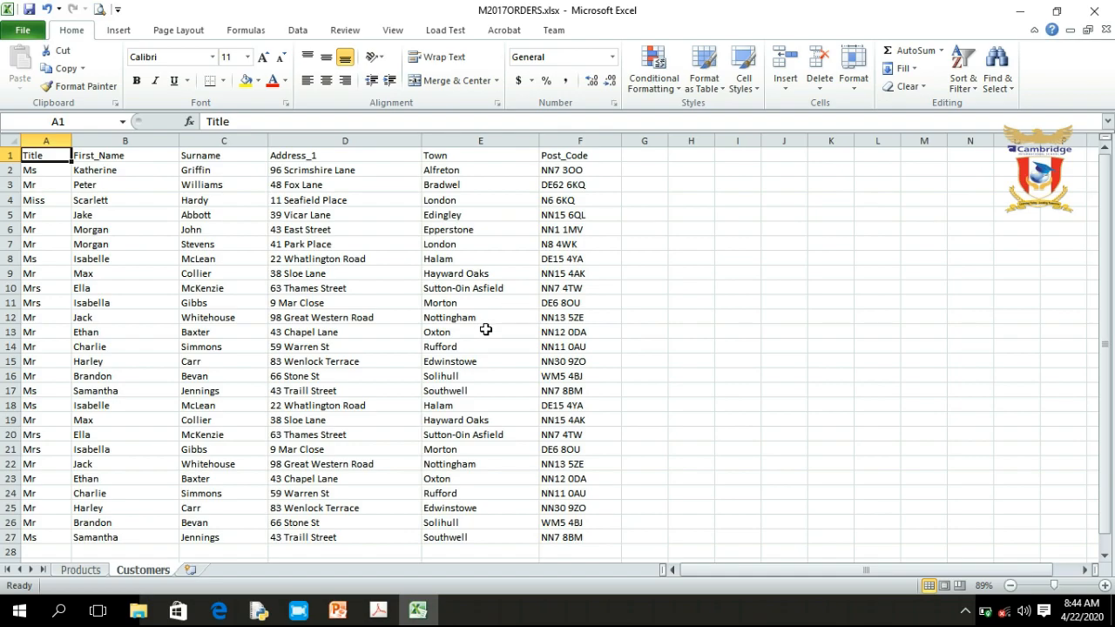
- Zoom the Customers worksheet in and out repeatedly, up to 190%
{"action": "scroll", "coordinate": [445, 320], "scroll_direction": "up", "scroll_amount": 1, "text": "ctrl"}
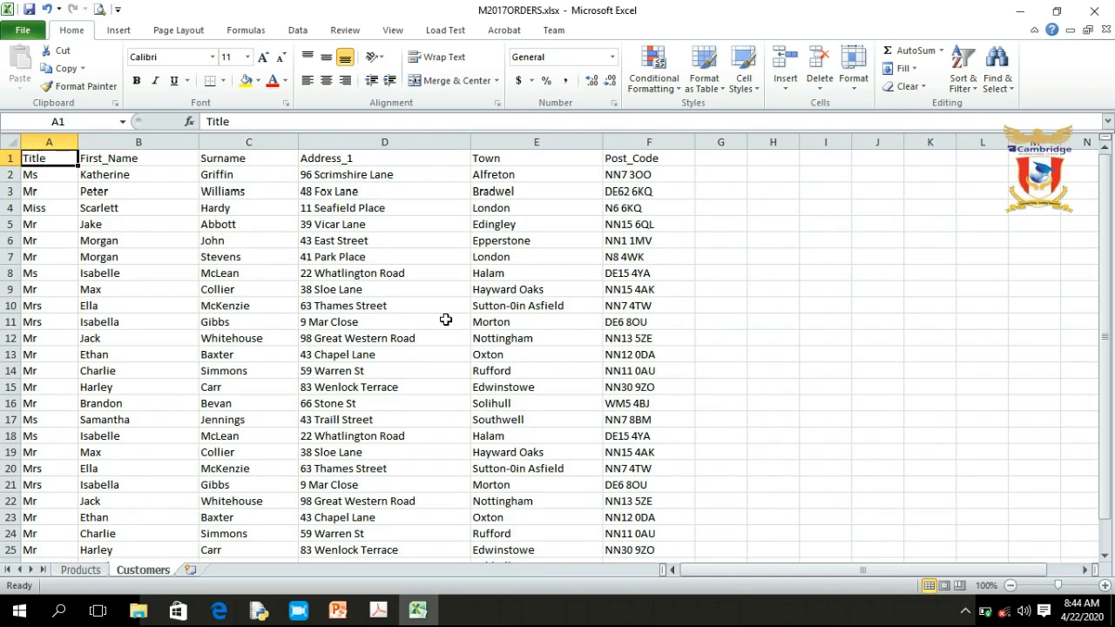
{"action": "scroll", "coordinate": [445, 320], "scroll_direction": "up", "scroll_amount": 5, "text": "ctrl"}
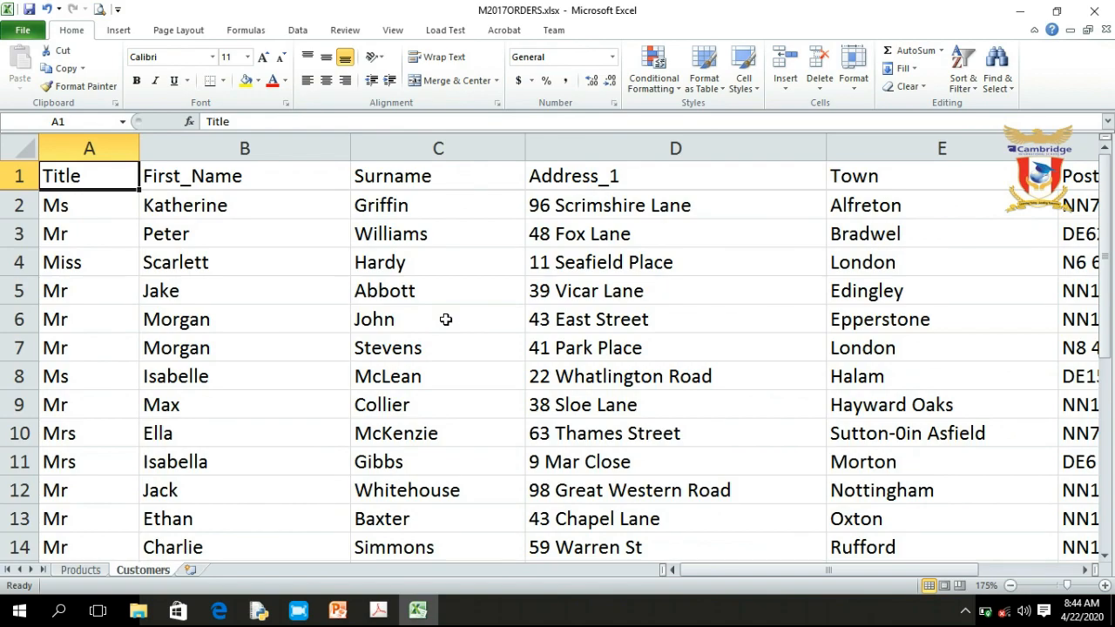
{"action": "scroll", "coordinate": [445, 319], "scroll_direction": "down", "scroll_amount": 8, "text": "ctrl"}
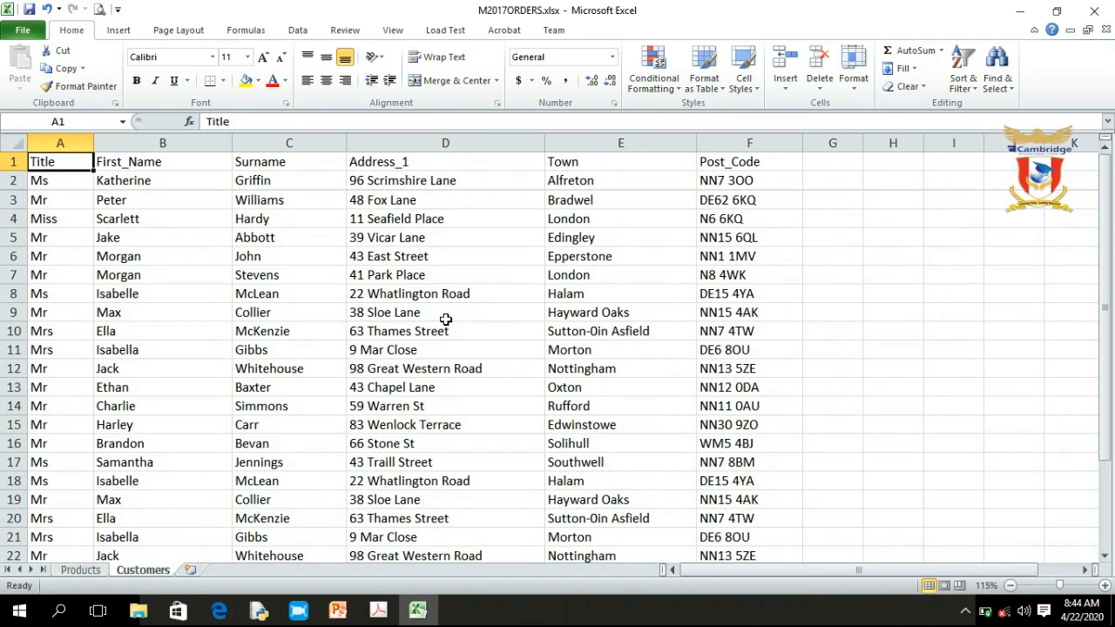
{"action": "scroll", "coordinate": [445, 319], "scroll_direction": "up", "scroll_amount": 8, "text": "ctrl"}
{"action": "scroll", "coordinate": [445, 319], "scroll_direction": "down", "scroll_amount": 7, "text": "ctrl"}
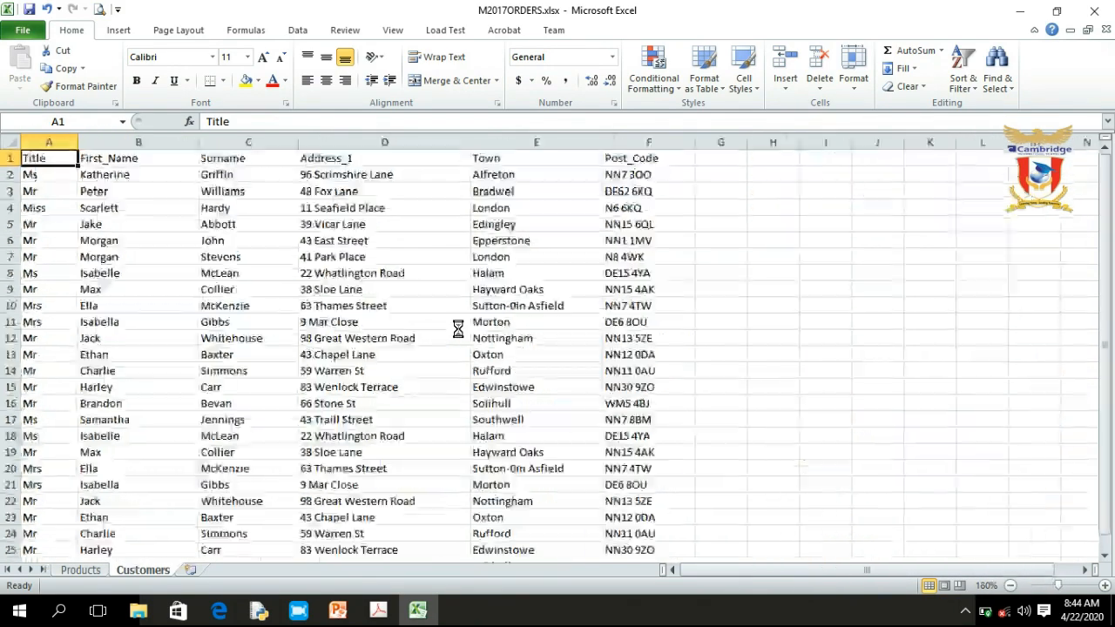
{"action": "scroll", "coordinate": [458, 329], "scroll_direction": "up", "scroll_amount": 8, "text": "ctrl"}
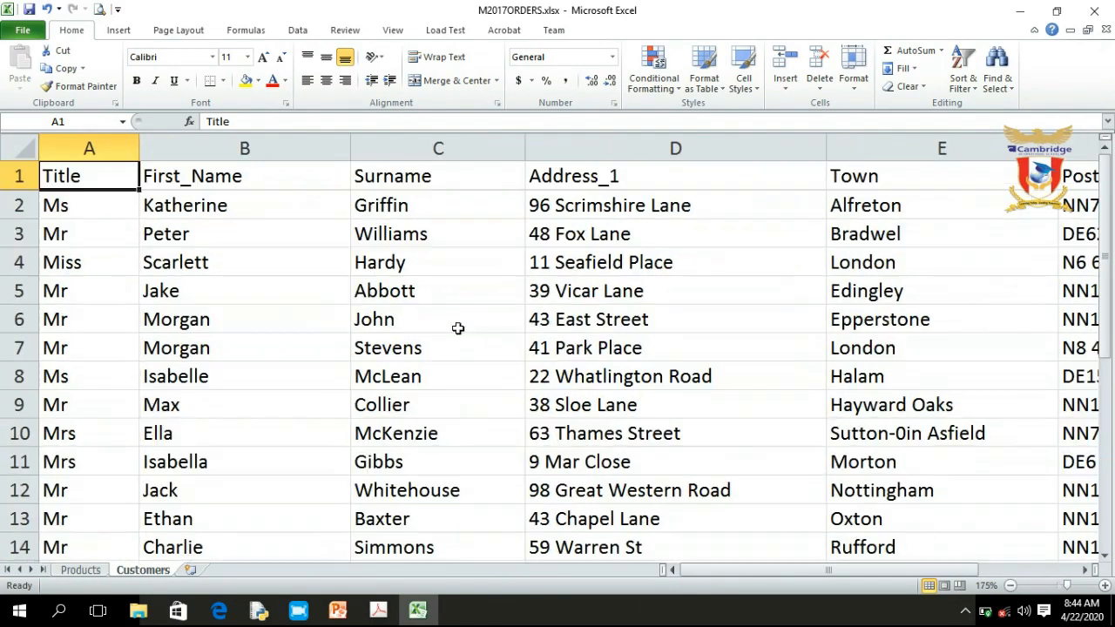
{"action": "scroll", "coordinate": [458, 328], "scroll_direction": "down", "scroll_amount": 7, "text": "ctrl"}
{"action": "scroll", "coordinate": [459, 328], "scroll_direction": "up", "scroll_amount": 7, "text": "ctrl"}
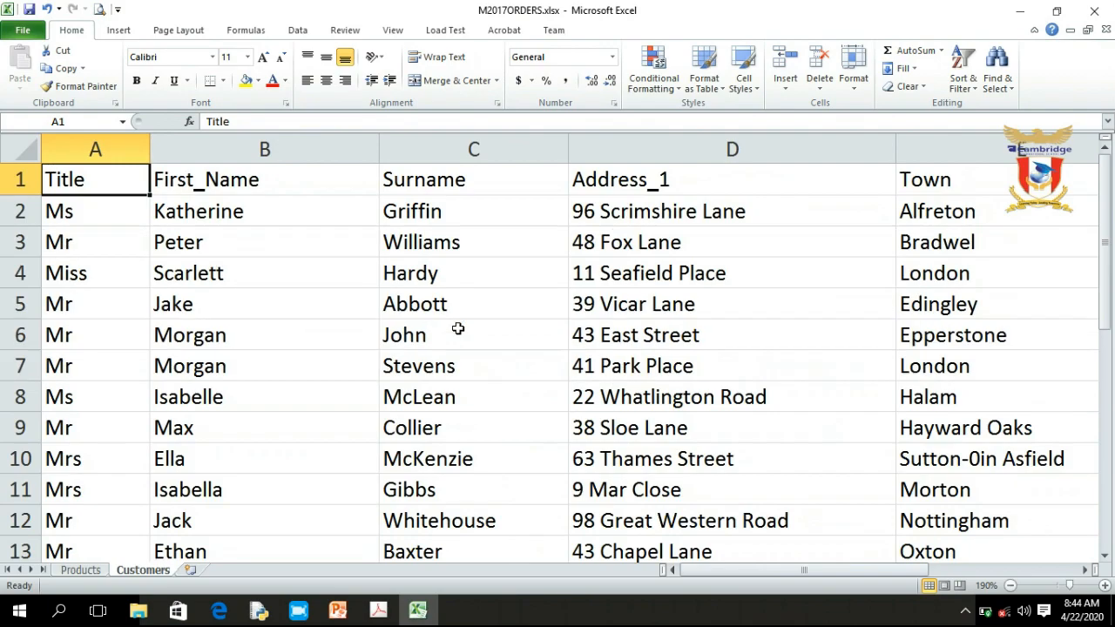
{"action": "scroll", "coordinate": [458, 328], "scroll_direction": "down", "scroll_amount": 5, "text": "ctrl"}
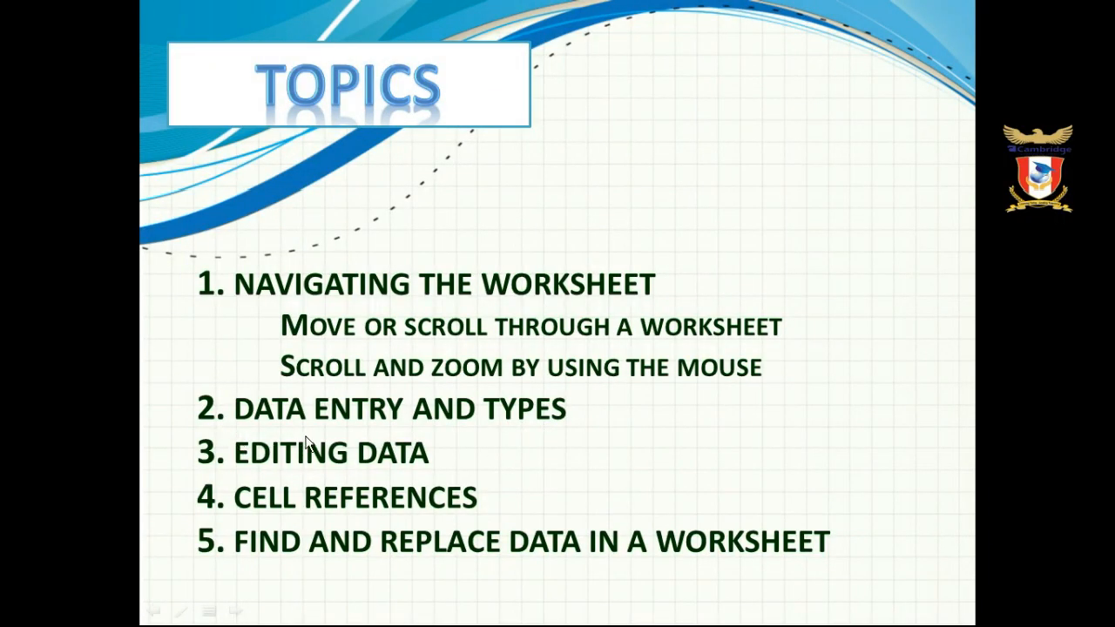
- Switch from the slide show to the M2017ORDERS.xlsx workbook in Excel
{"action": "key", "text": "alt+Tab"}
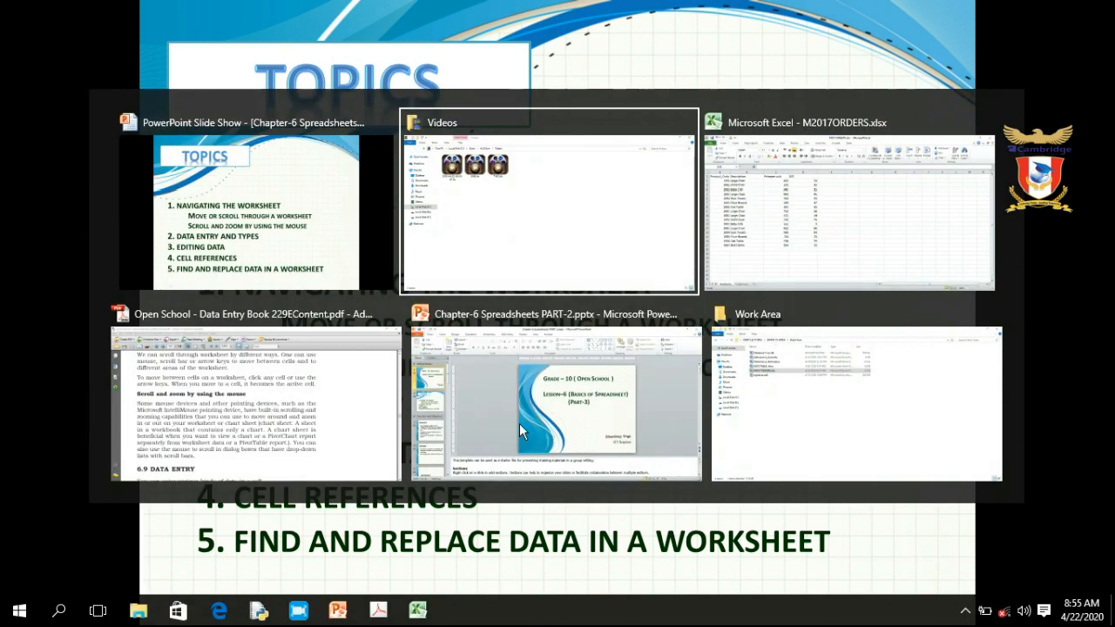
{"action": "key", "text": "Tab"}
{"action": "key", "text": "Tab"}
{"action": "key", "text": "Tab"}
{"action": "key", "text": "Tab"}
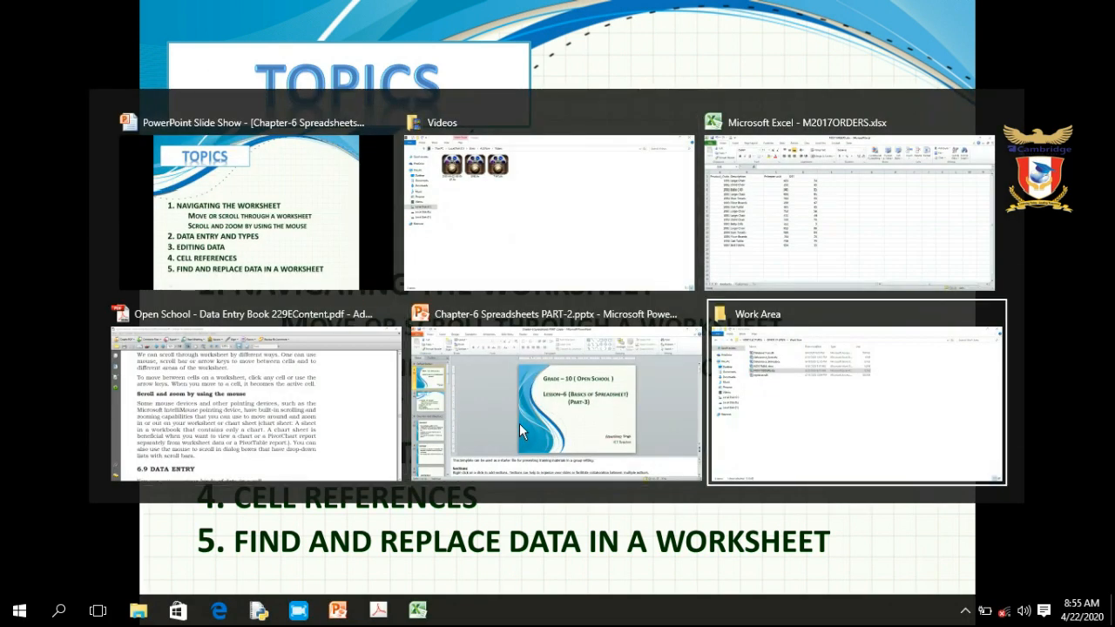
{"action": "key", "text": "Up"}
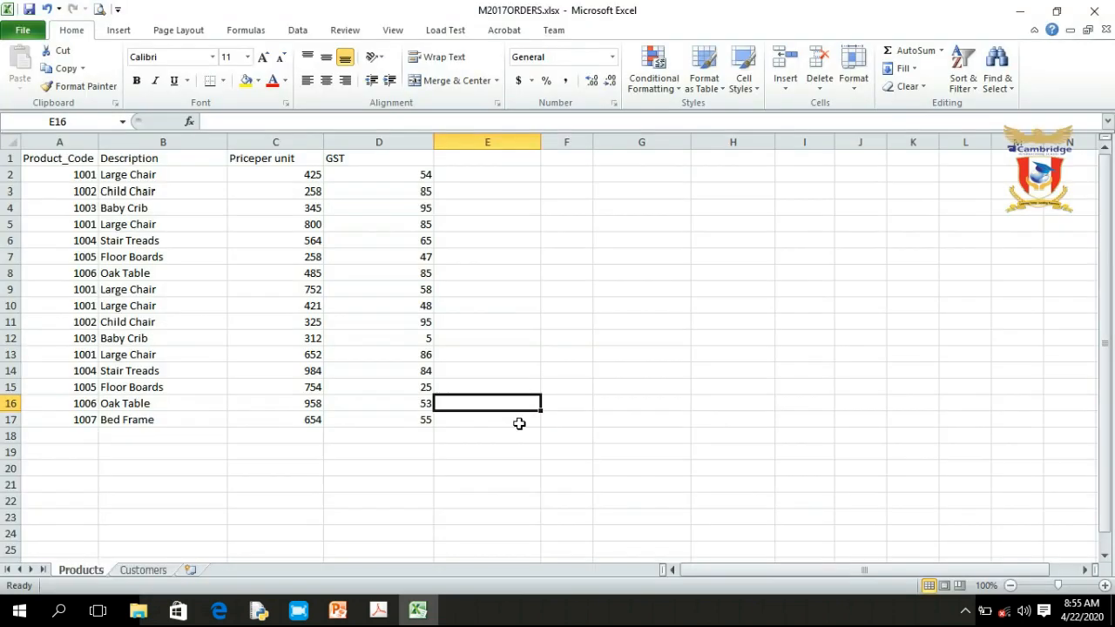
- Move the active cell one cell at a time in all directions around the empty area below the product list
{"action": "key", "text": "Down"}
{"action": "key", "text": "Down"}
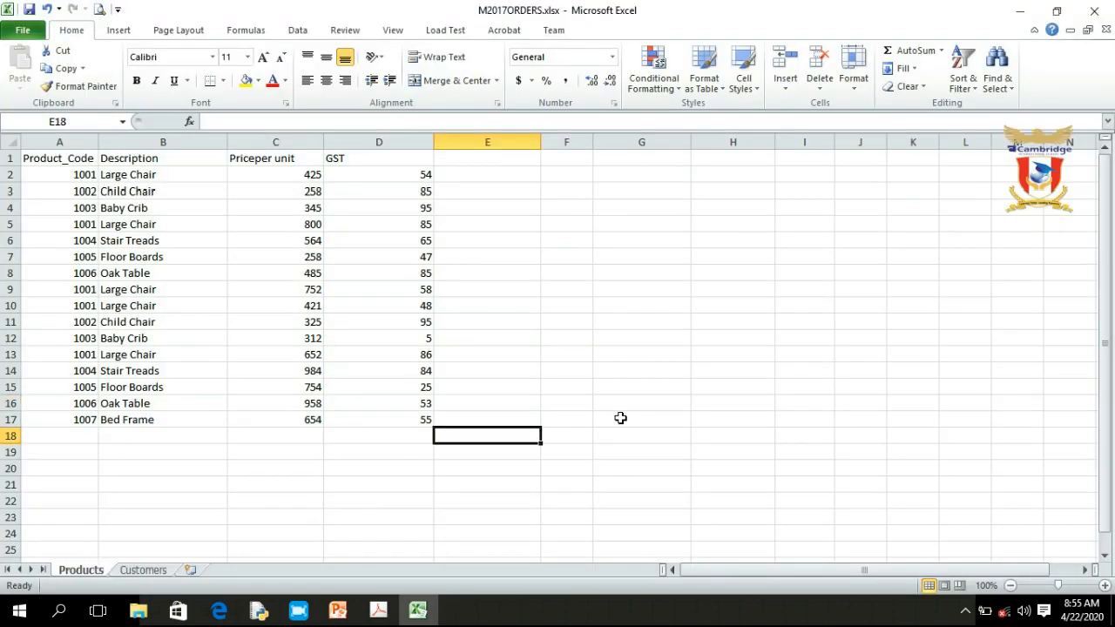
{"action": "key", "text": "Down"}
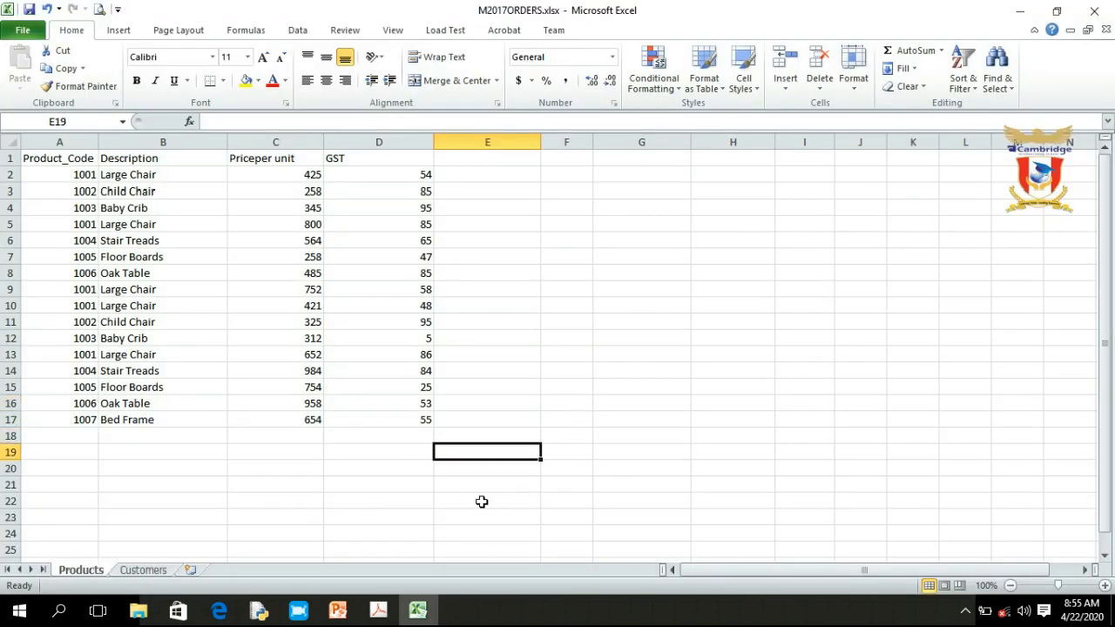
{"action": "left_click", "coordinate": [377, 469]}
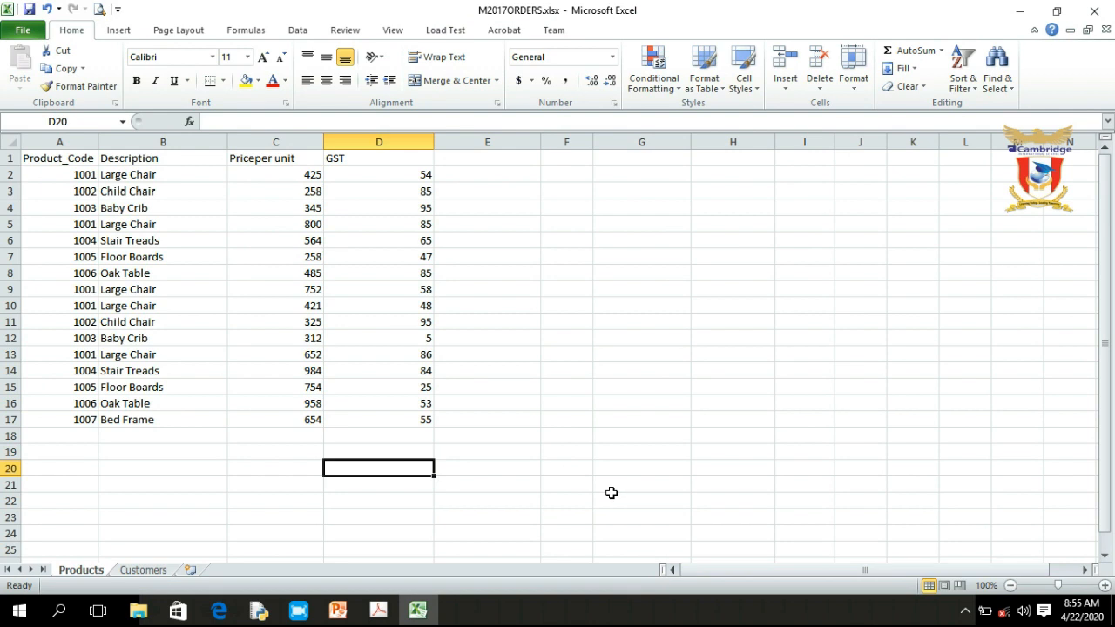
{"action": "key", "text": "Right"}
{"action": "key", "text": "Down"}
{"action": "key", "text": "Left"}
{"action": "key", "text": "Left"}
{"action": "key", "text": "Down"}
{"action": "key", "text": "Up"}
{"action": "key", "text": "Up"}
{"action": "key", "text": "Right"}
{"action": "key", "text": "Right"}
{"action": "key", "text": "Left"}
{"action": "key", "text": "Up"}
{"action": "key", "text": "Right"}
{"action": "key", "text": "Down"}
{"action": "key", "text": "Left"}
{"action": "key", "text": "Up"}
{"action": "key", "text": "Down"}
{"action": "left_click", "coordinate": [627, 349]}
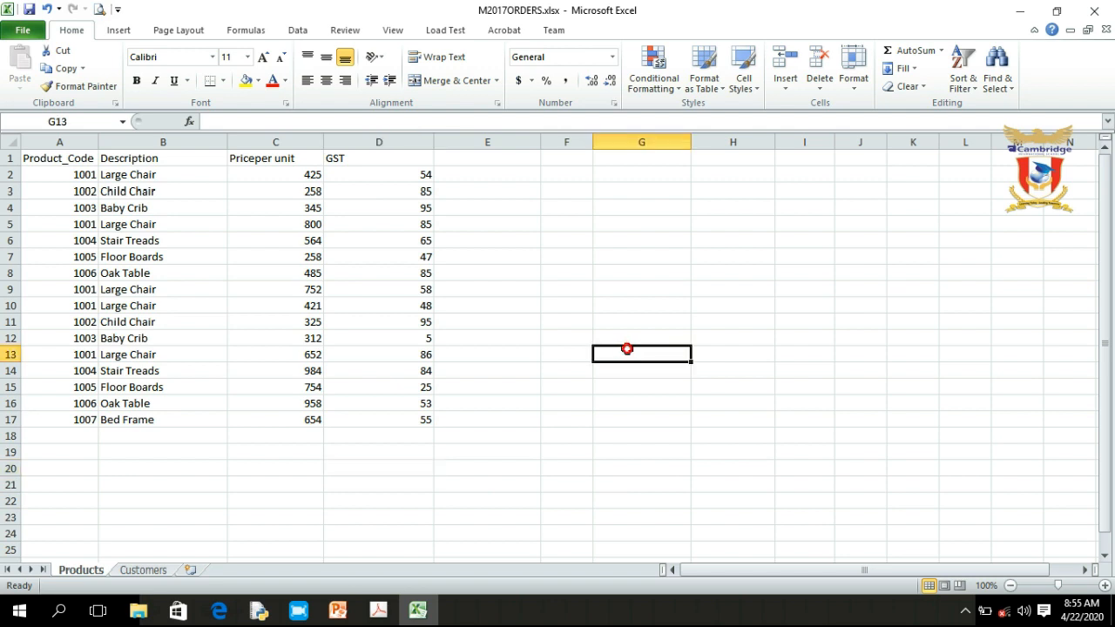
- Enter a person's first name in cell G2 of the Products sheet, with only the initial capitalized
{"action": "left_click", "coordinate": [634, 177]}
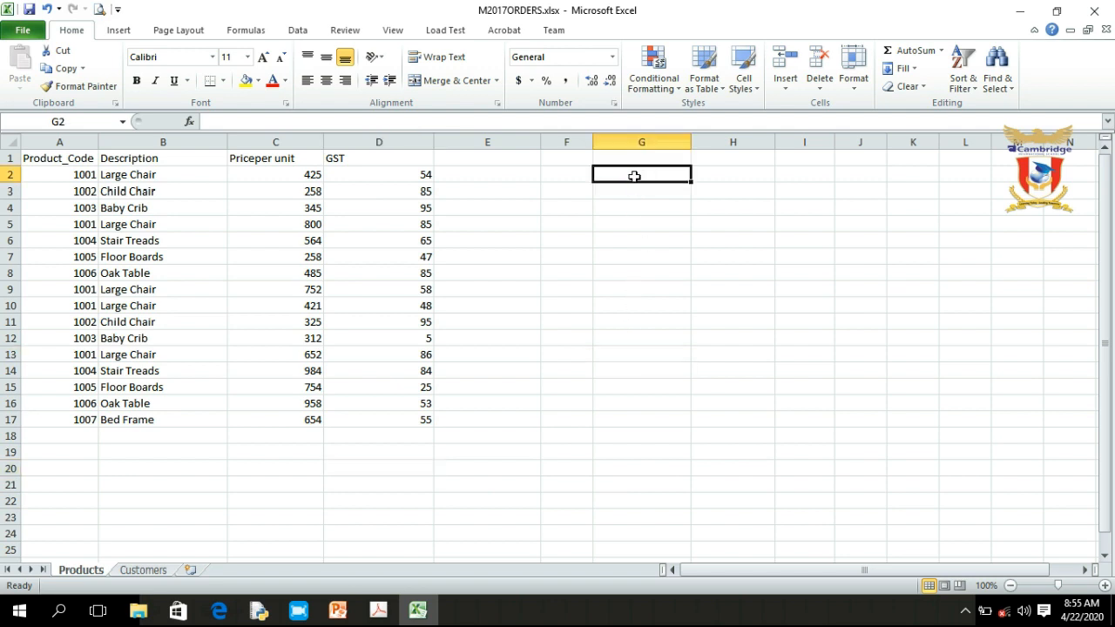
{"action": "type", "text": "sAHI"}
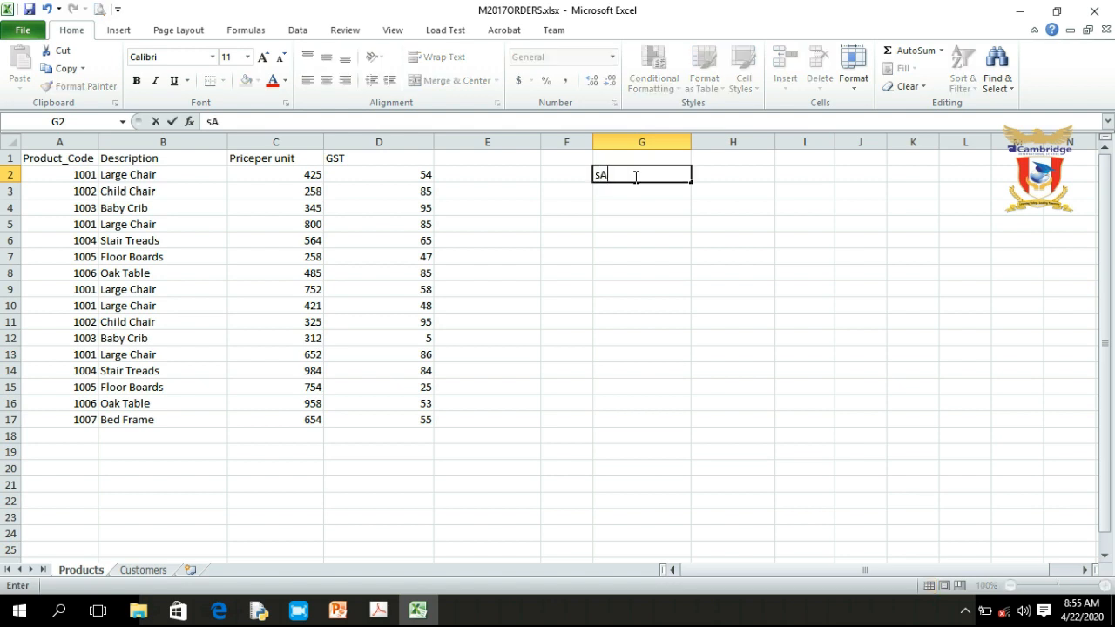
{"action": "key", "text": "BackSpace"}
{"action": "key", "text": "BackSpace"}
{"action": "key", "text": "BackSpace"}
{"action": "key", "text": "BackSpace"}
{"action": "type", "text": "Sahil"}
{"action": "key", "text": "Return"}
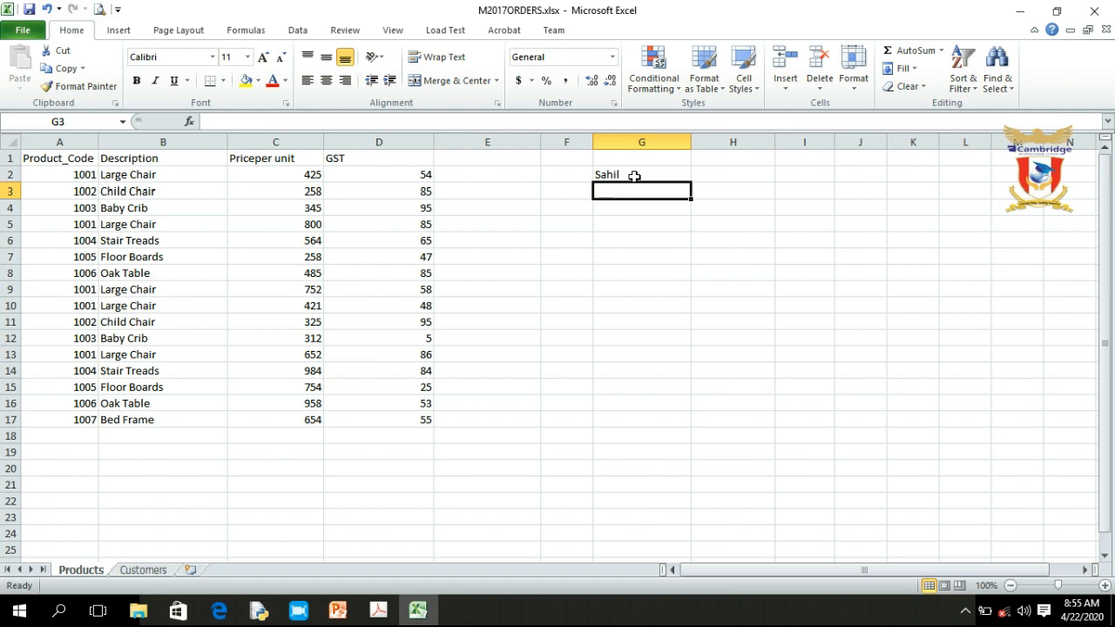
- Enter the number 23 in cell G3 and select that cell
{"action": "type", "text": "23"}
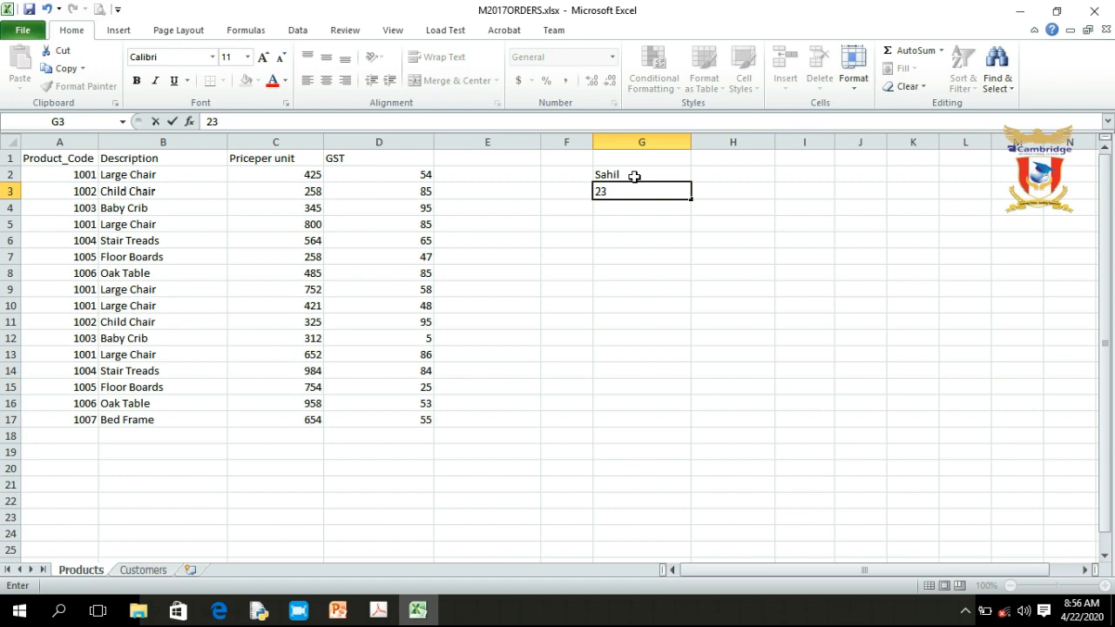
{"action": "key", "text": "Return"}
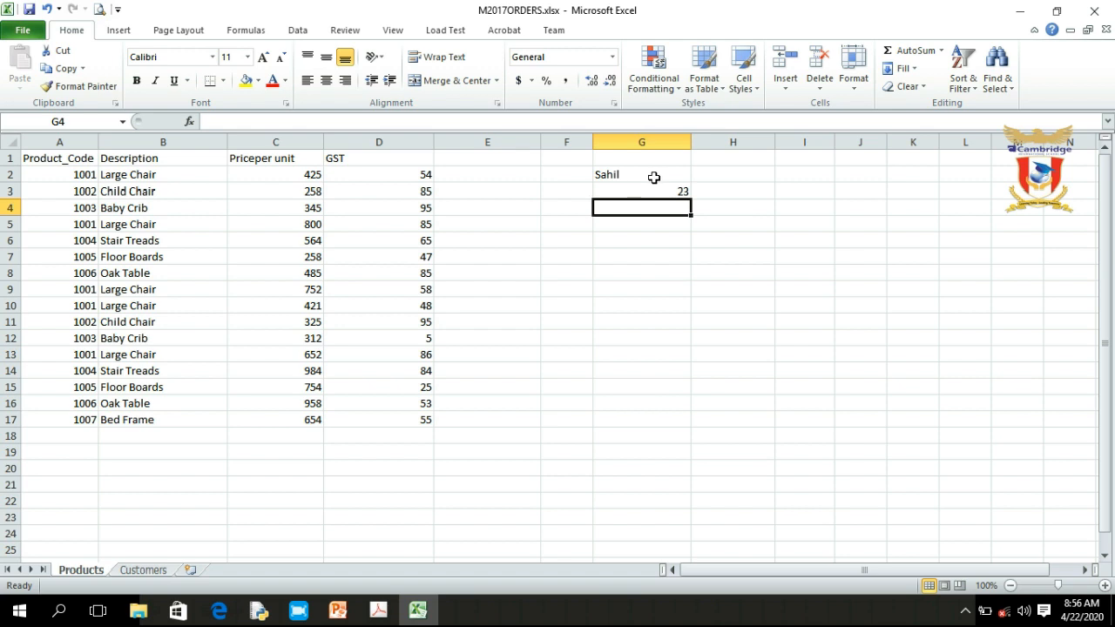
{"action": "left_click", "coordinate": [654, 189]}
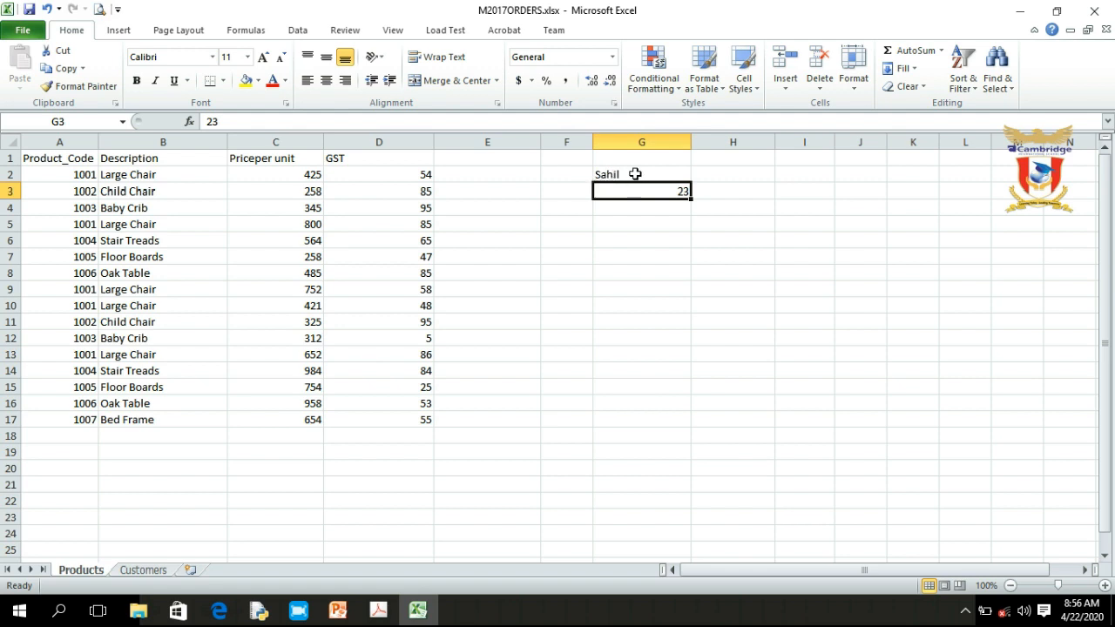
- Clear the sample entries from cells G2:G3
{"action": "left_click_drag", "start_coordinate": [637, 175], "coordinate": [629, 189]}
{"action": "key", "text": "Delete"}
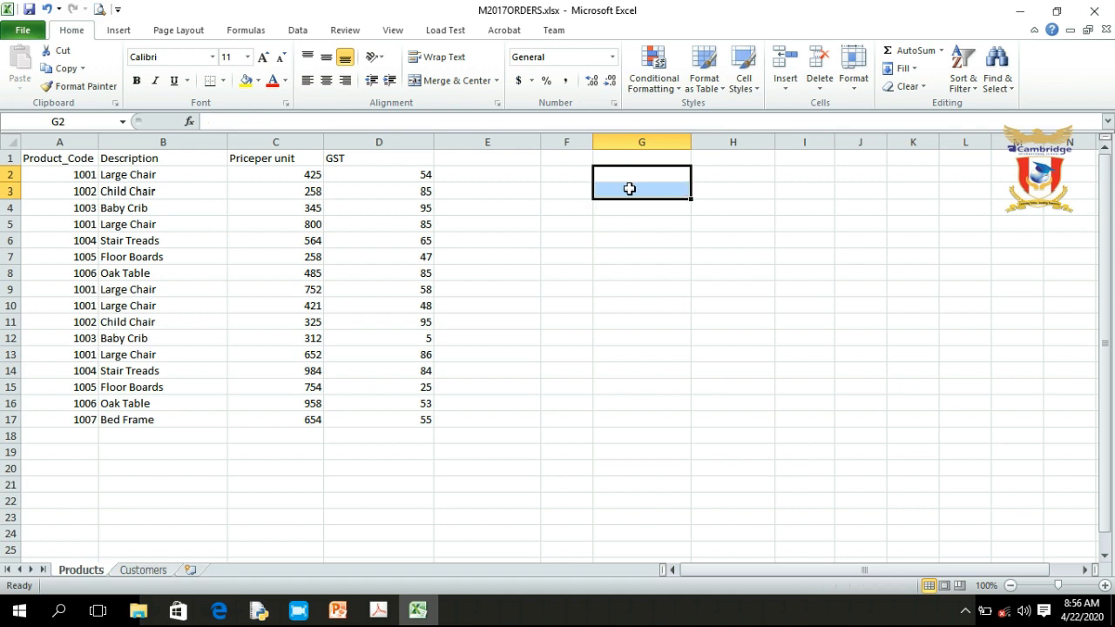
{"action": "left_click", "coordinate": [668, 255]}
{"action": "left_click", "coordinate": [628, 192]}
{"action": "left_click", "coordinate": [642, 254]}
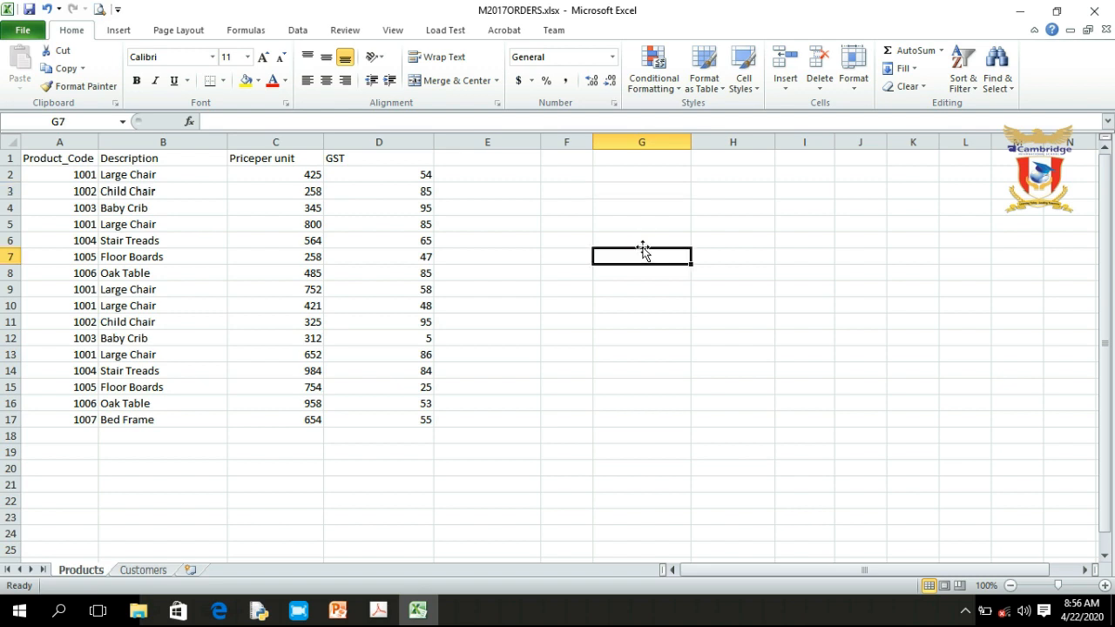
- Open the number format settings for the empty cell G3 and move the dialog up, clear of the taskbar
{"action": "left_click", "coordinate": [641, 191]}
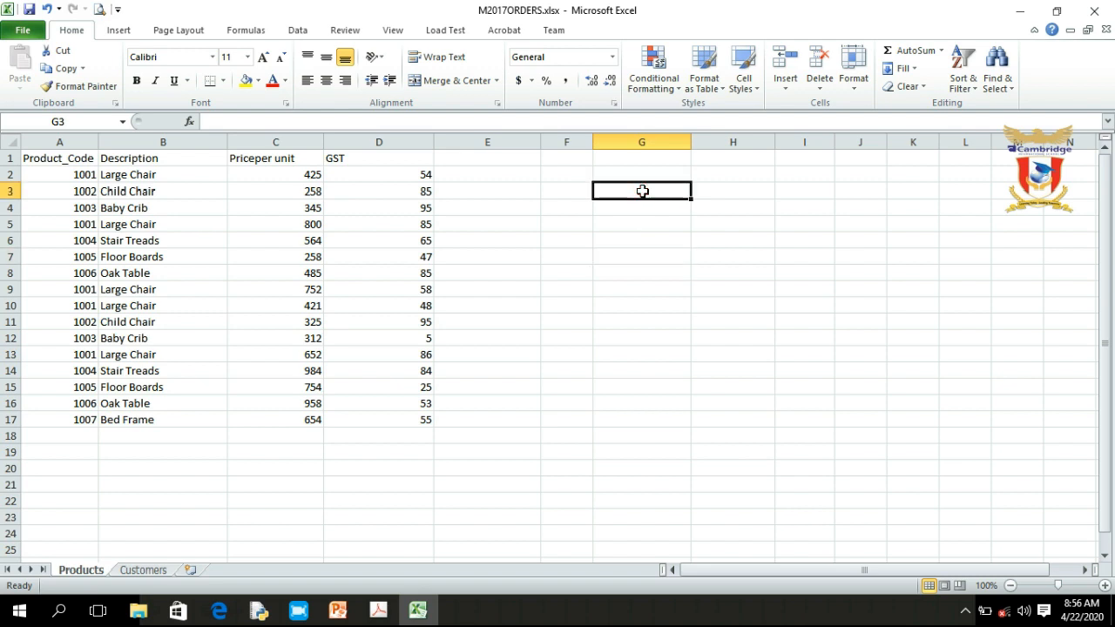
{"action": "right_click", "coordinate": [642, 190]}
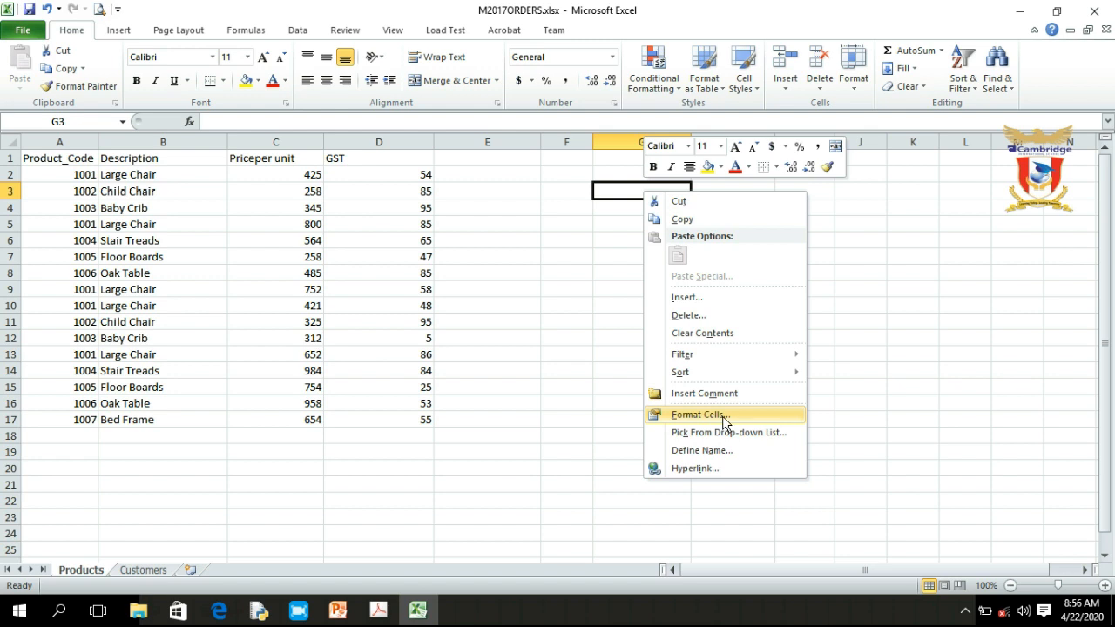
{"action": "left_click", "coordinate": [592, 359]}
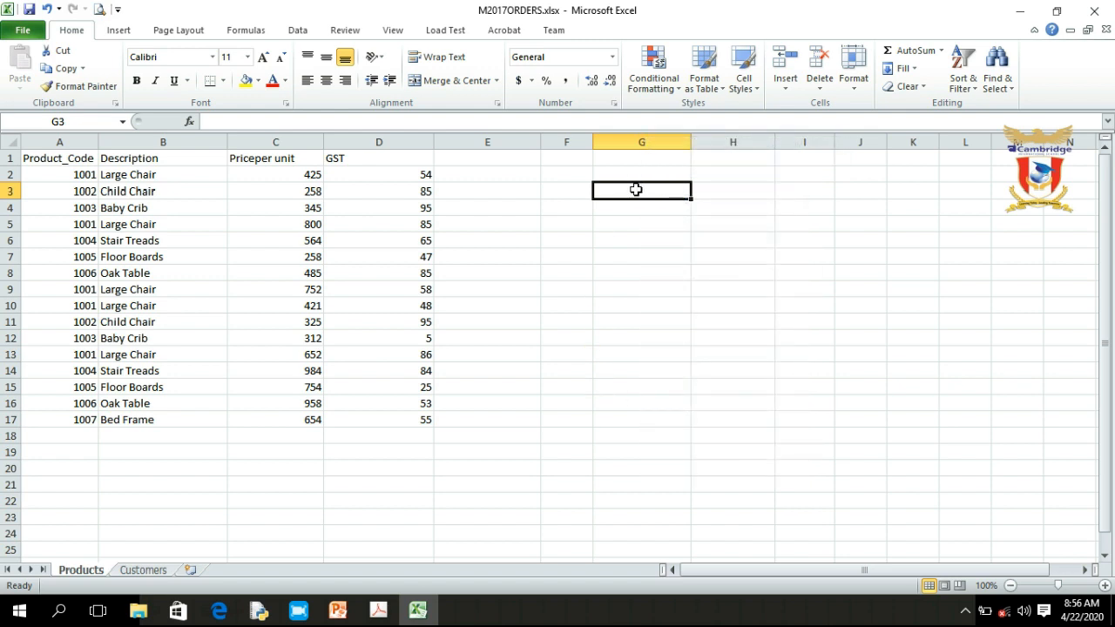
{"action": "right_click", "coordinate": [636, 190]}
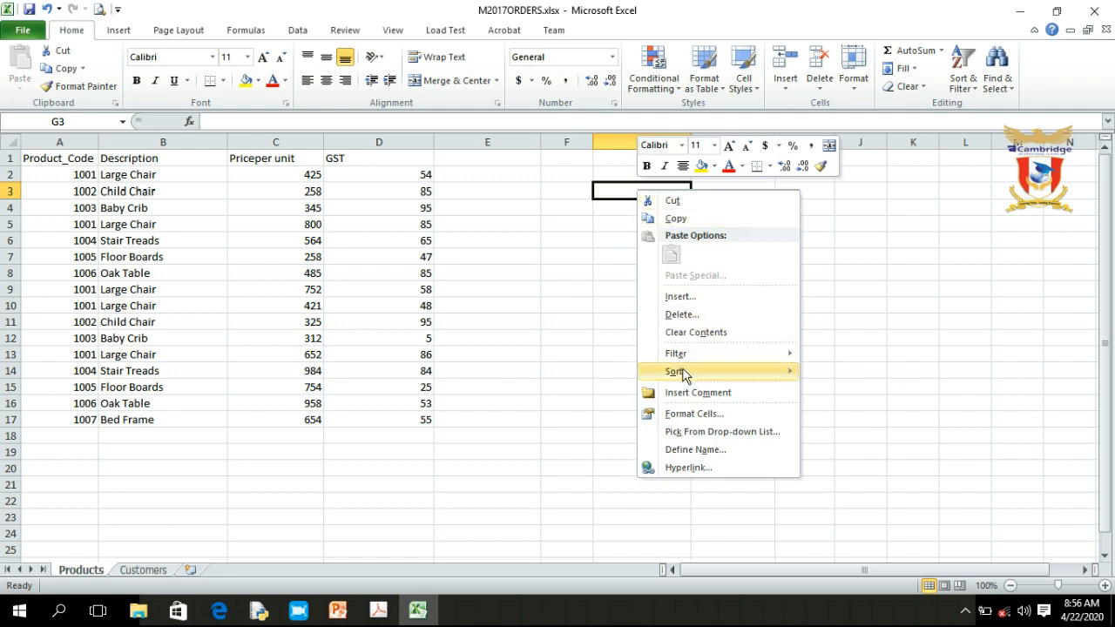
{"action": "left_click", "coordinate": [679, 416]}
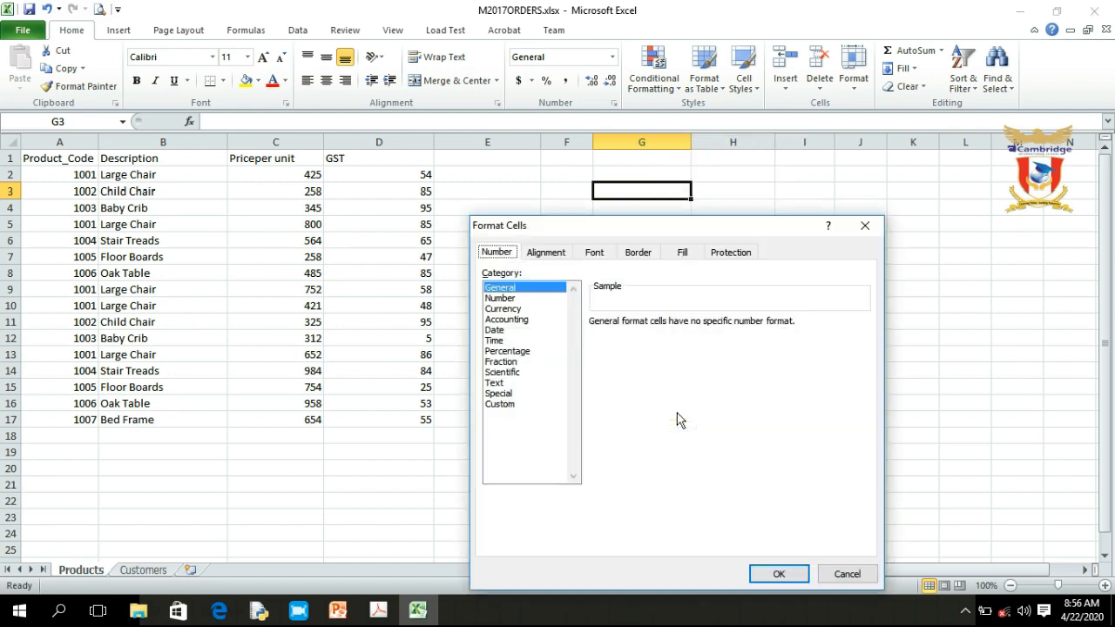
{"action": "left_click_drag", "start_coordinate": [663, 230], "coordinate": [731, 149]}
{"action": "left_click", "coordinate": [576, 172]}
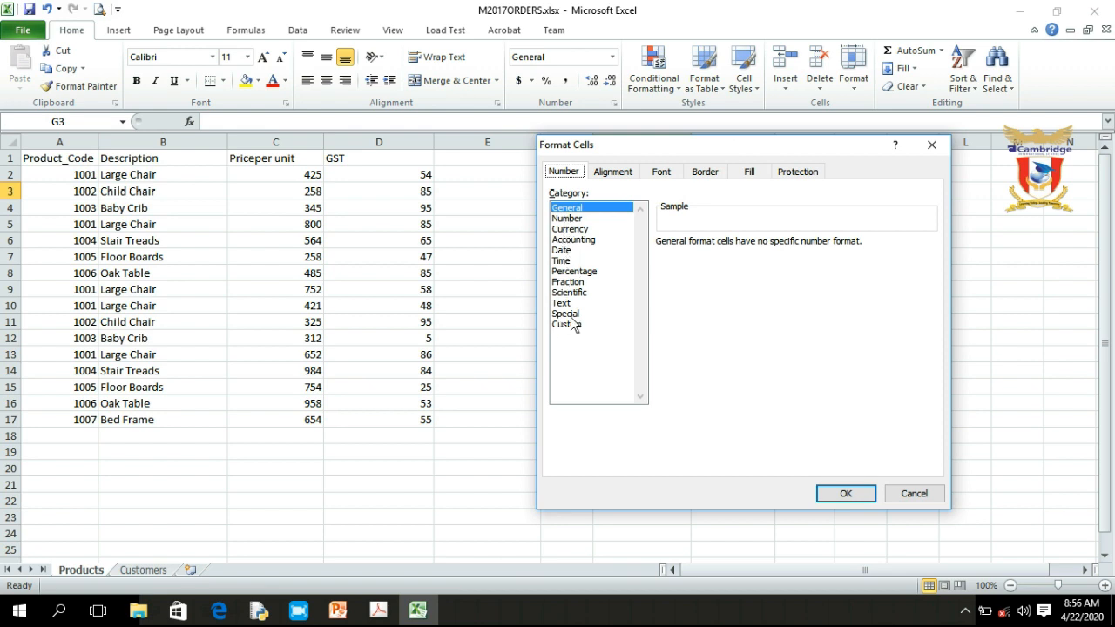
- Examine the options of the General, Number, Currency and Accounting format categories for cell G3
{"action": "left_click", "coordinate": [570, 209]}
{"action": "left_click", "coordinate": [566, 220]}
{"action": "left_click", "coordinate": [568, 228]}
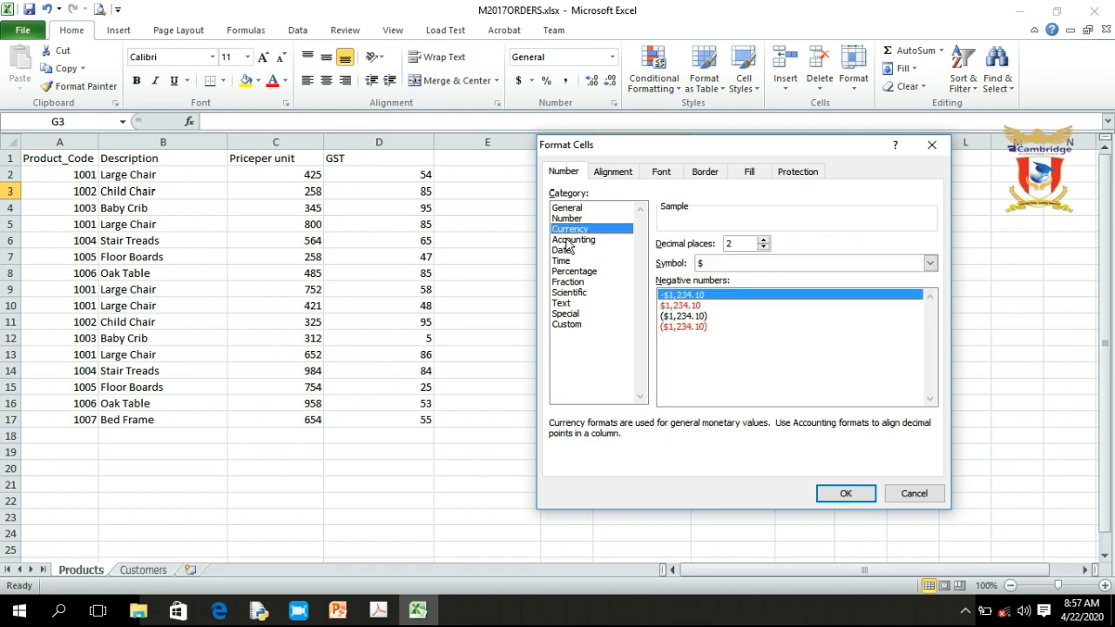
{"action": "left_click", "coordinate": [566, 239]}
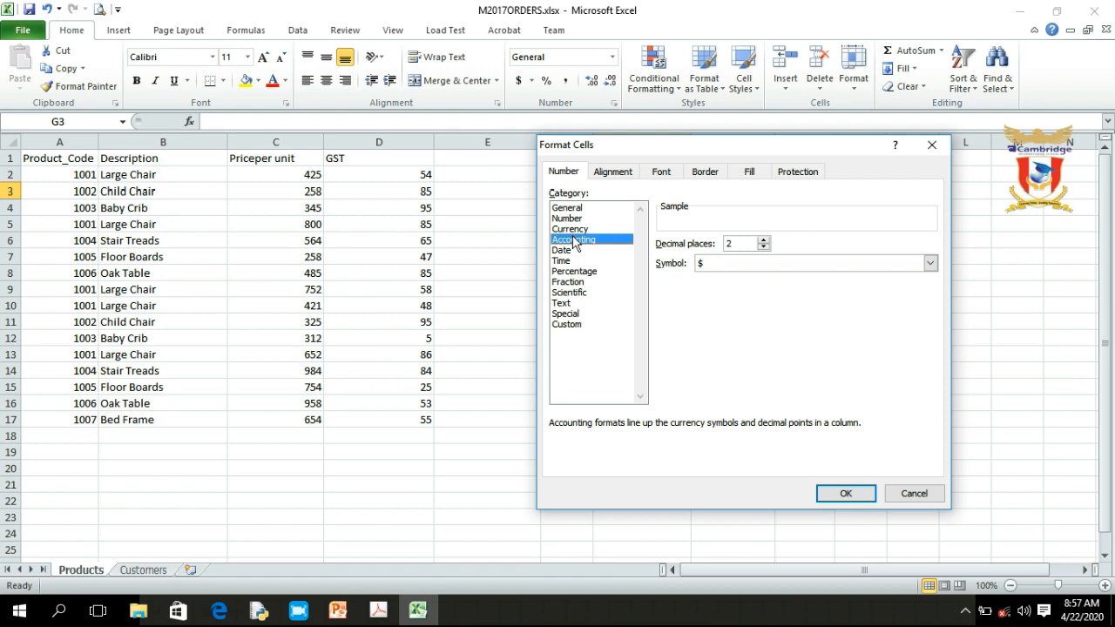
{"action": "left_click", "coordinate": [568, 219]}
{"action": "left_click", "coordinate": [569, 229]}
{"action": "left_click", "coordinate": [571, 240]}
- Try different decimal places for the Number category, settle on 2 and apply the format to cell G3
{"action": "left_click", "coordinate": [571, 218]}
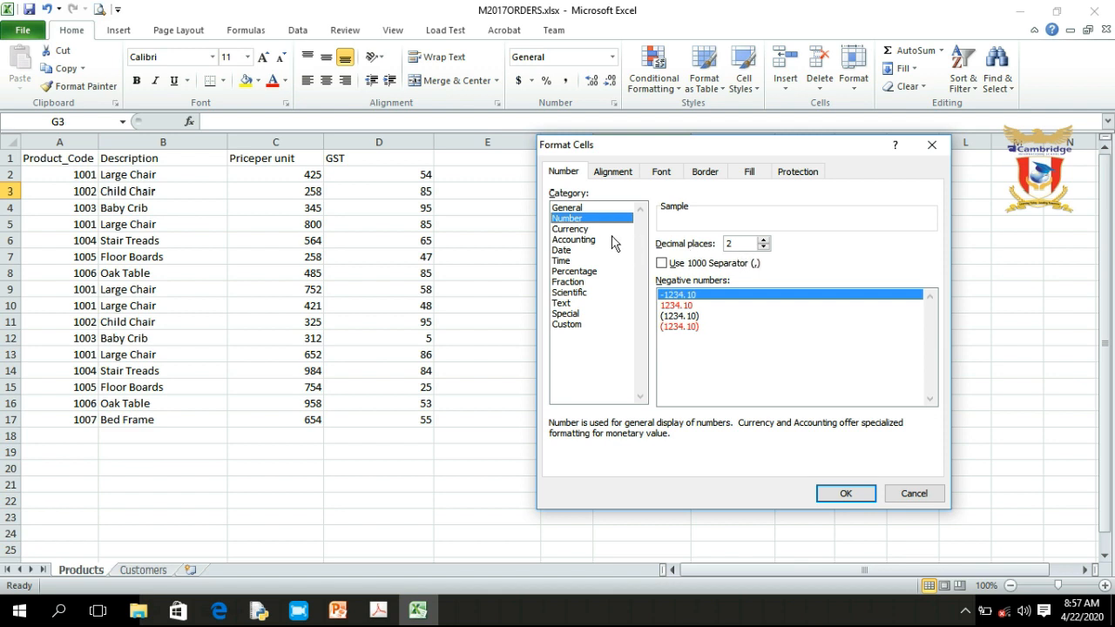
{"action": "left_click", "coordinate": [762, 240]}
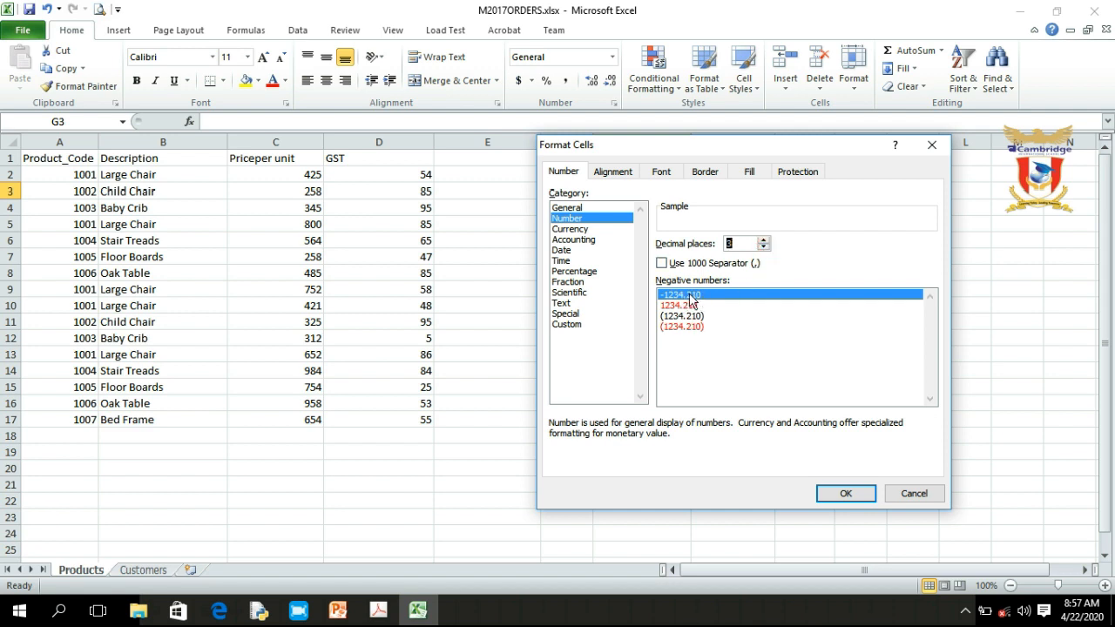
{"action": "left_click", "coordinate": [765, 247]}
{"action": "left_click", "coordinate": [765, 247]}
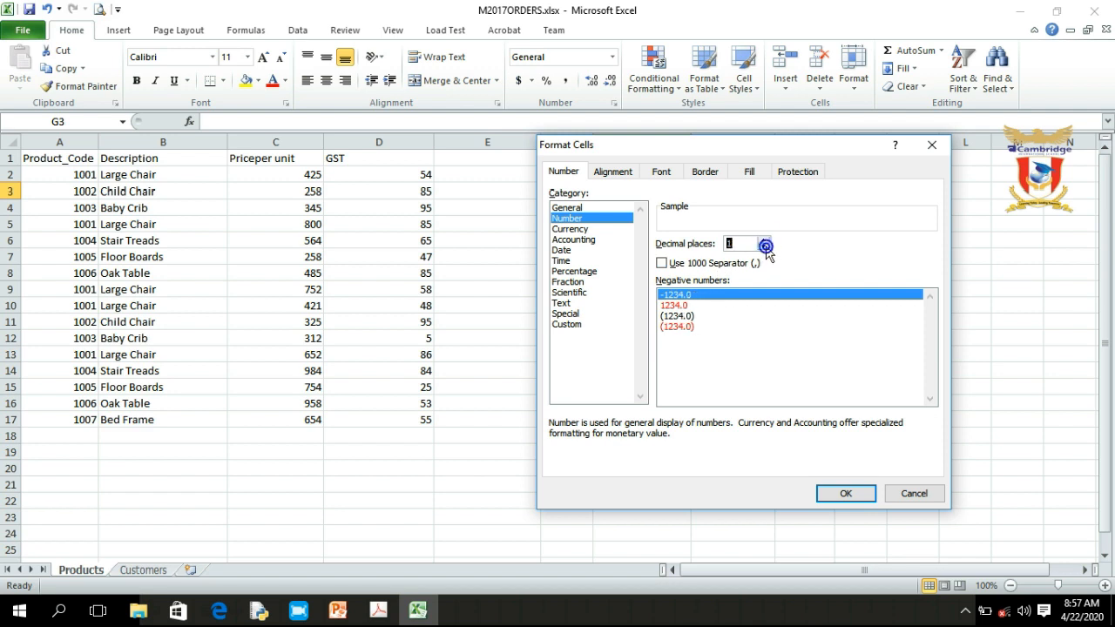
{"action": "left_click", "coordinate": [763, 239]}
{"action": "left_click", "coordinate": [763, 239]}
{"action": "left_click", "coordinate": [765, 247]}
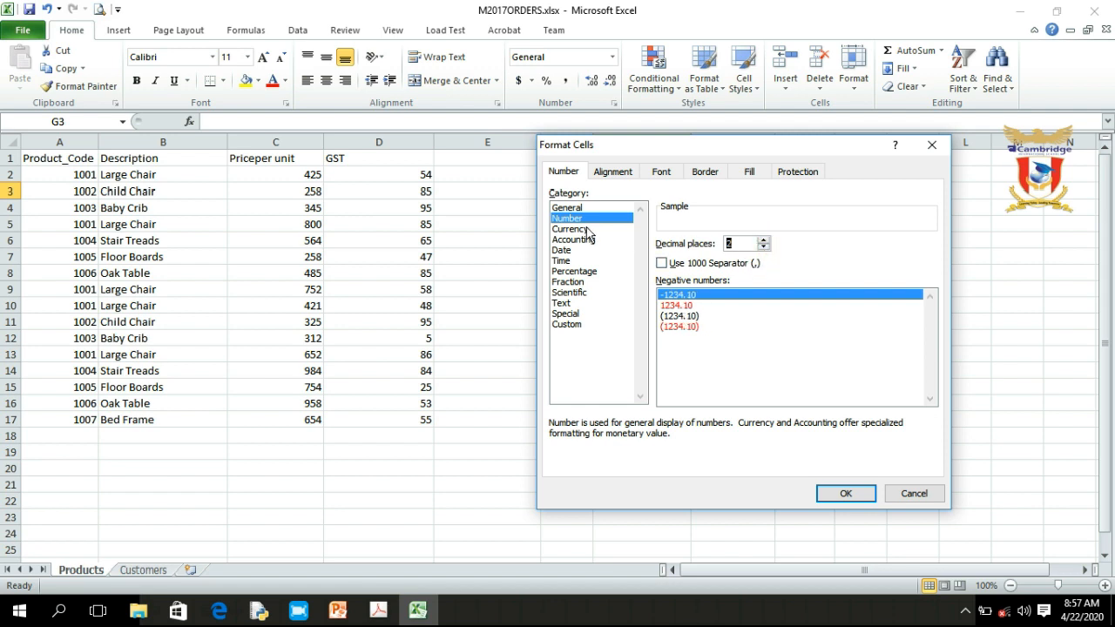
{"action": "left_click", "coordinate": [846, 494]}
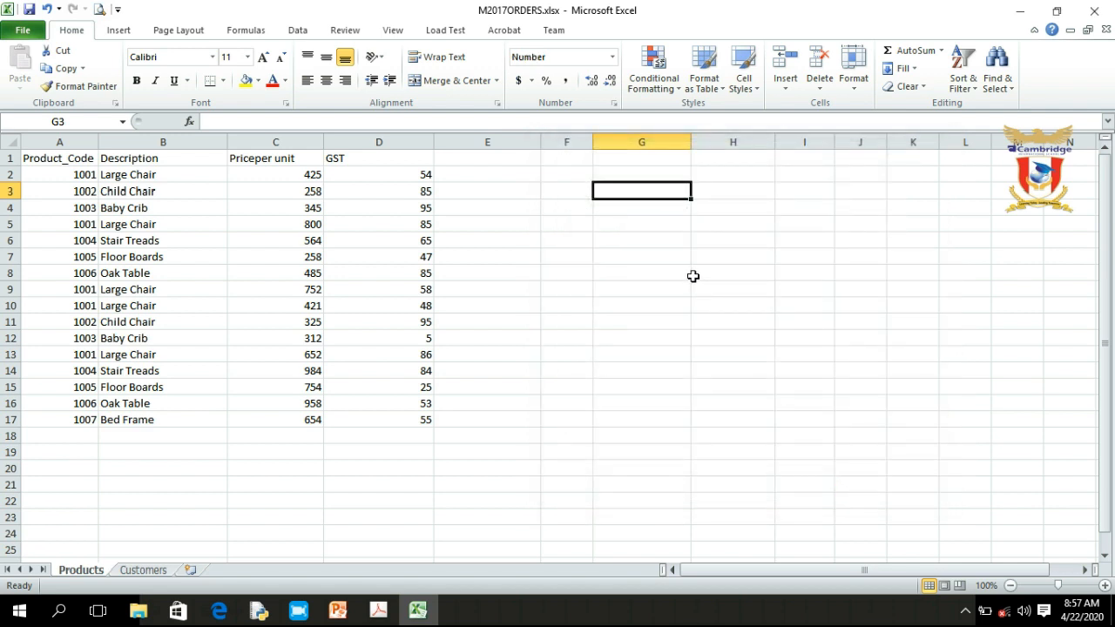
- Enter 12 in cell G3 and set its Number format to 0 decimal places
{"action": "type", "text": "12"}
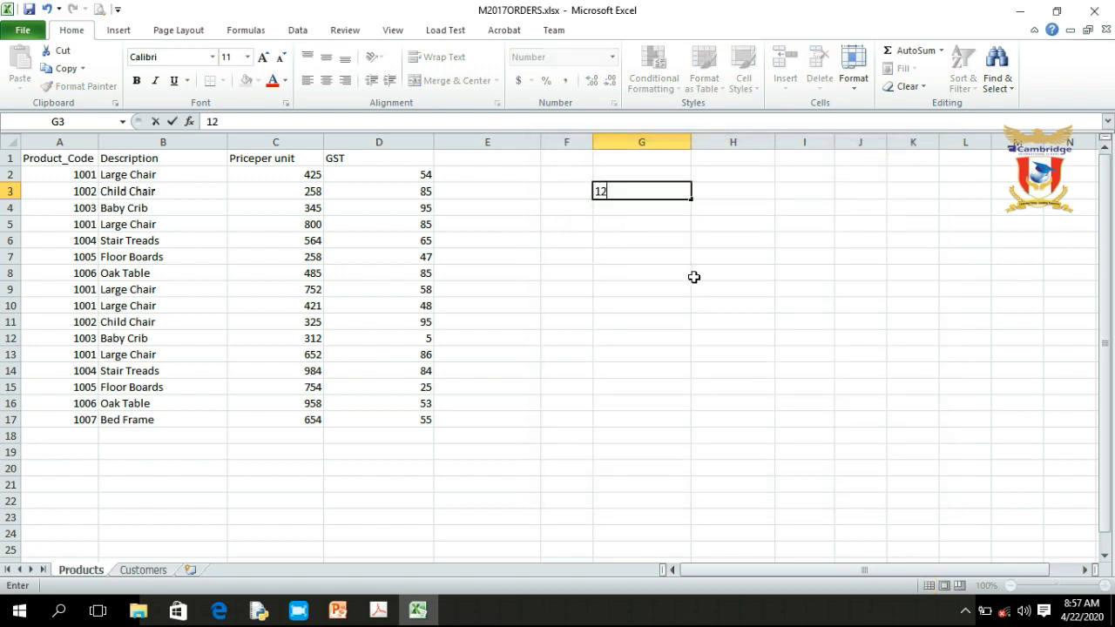
{"action": "key", "text": "Return"}
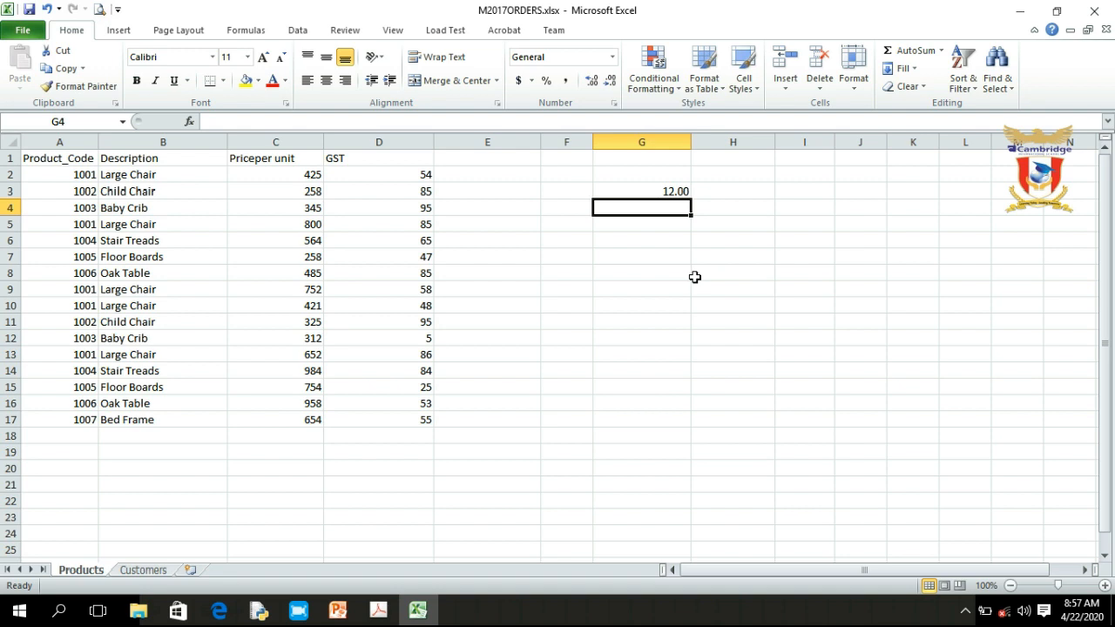
{"action": "left_click", "coordinate": [660, 191]}
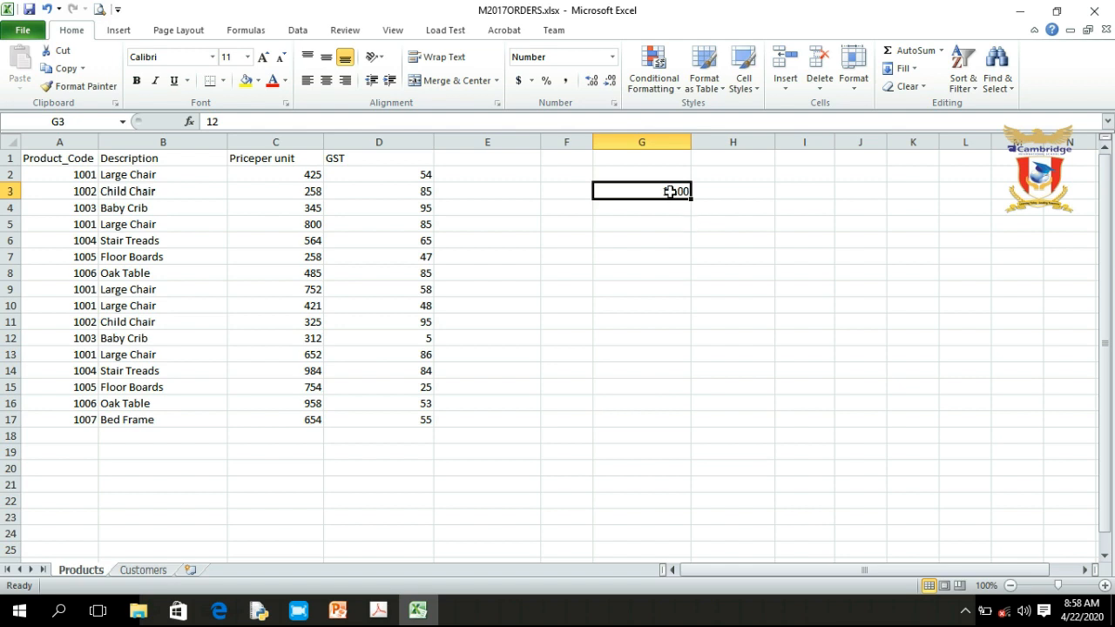
{"action": "right_click", "coordinate": [667, 190]}
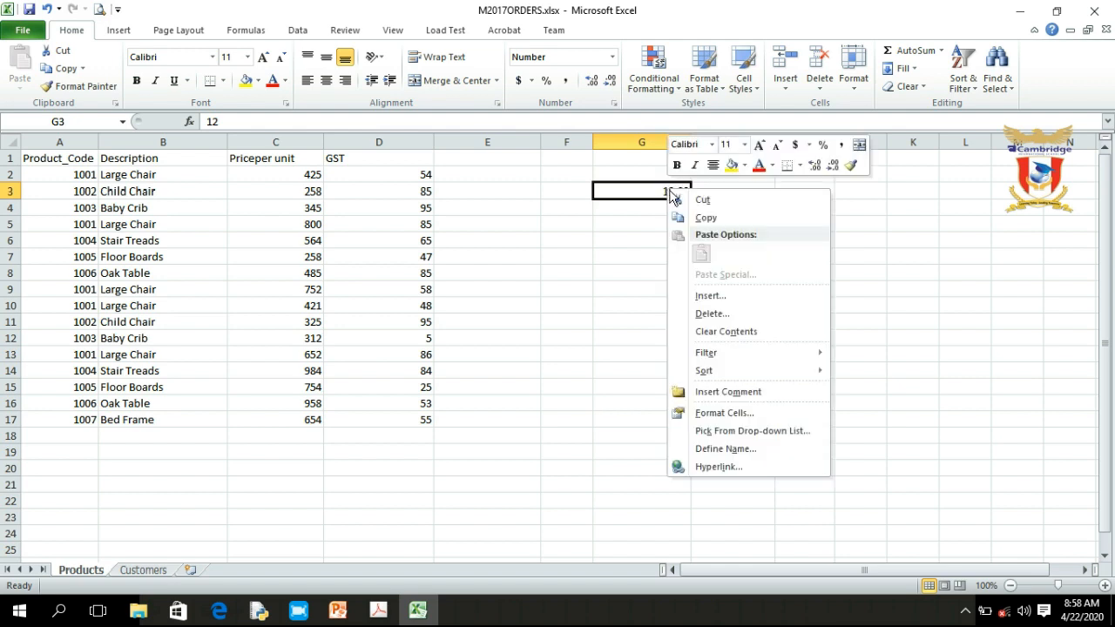
{"action": "left_click", "coordinate": [716, 415]}
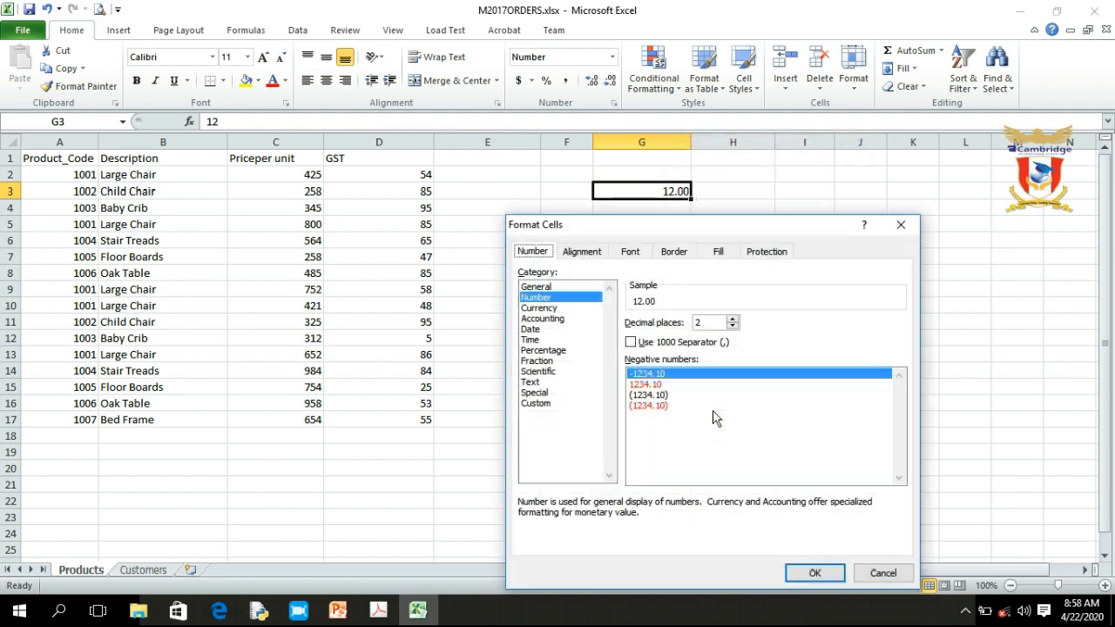
{"action": "double_click", "coordinate": [733, 326]}
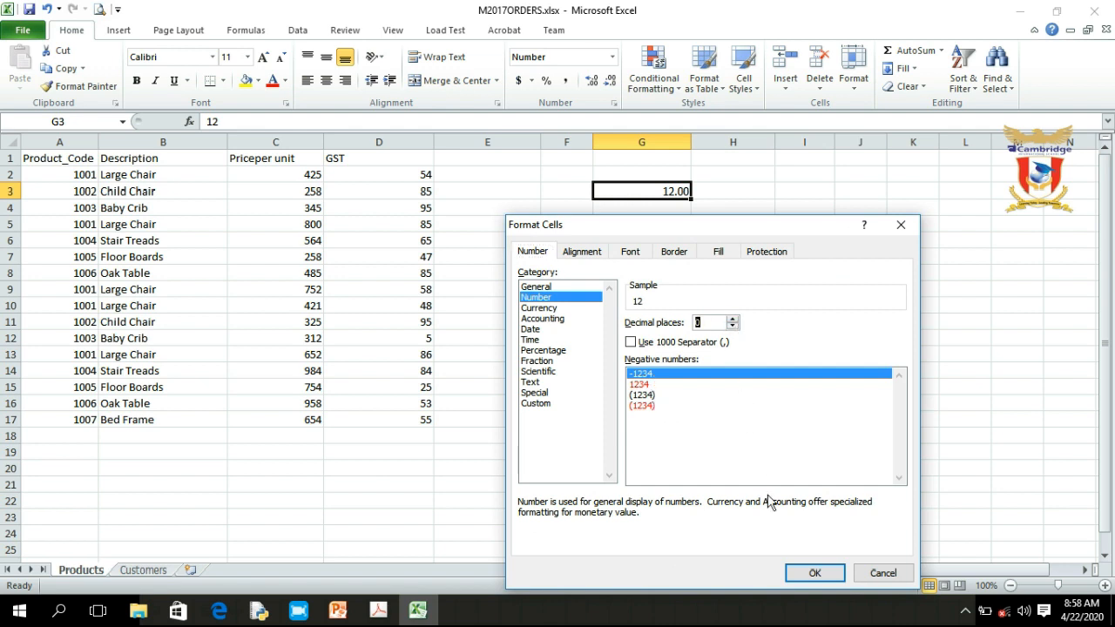
{"action": "left_click", "coordinate": [810, 573]}
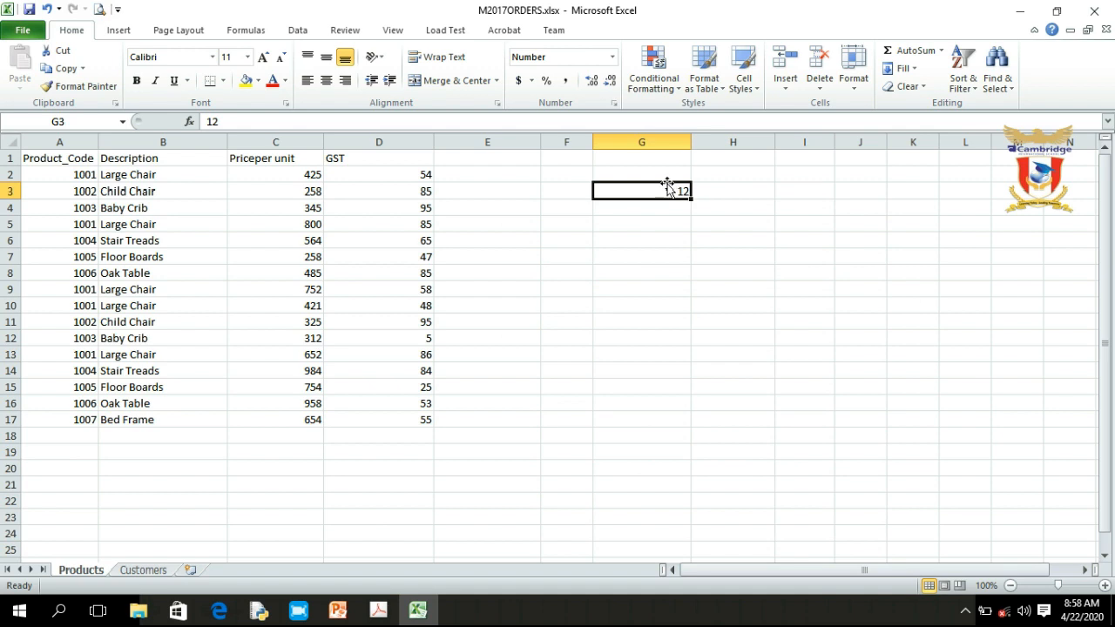
- Copy the value of cell G3 down through G15 with the fill handle and review the filled range
{"action": "left_click", "coordinate": [653, 226]}
{"action": "left_click", "coordinate": [655, 192]}
{"action": "left_click_drag", "start_coordinate": [691, 200], "coordinate": [694, 397]}
{"action": "left_click", "coordinate": [764, 341]}
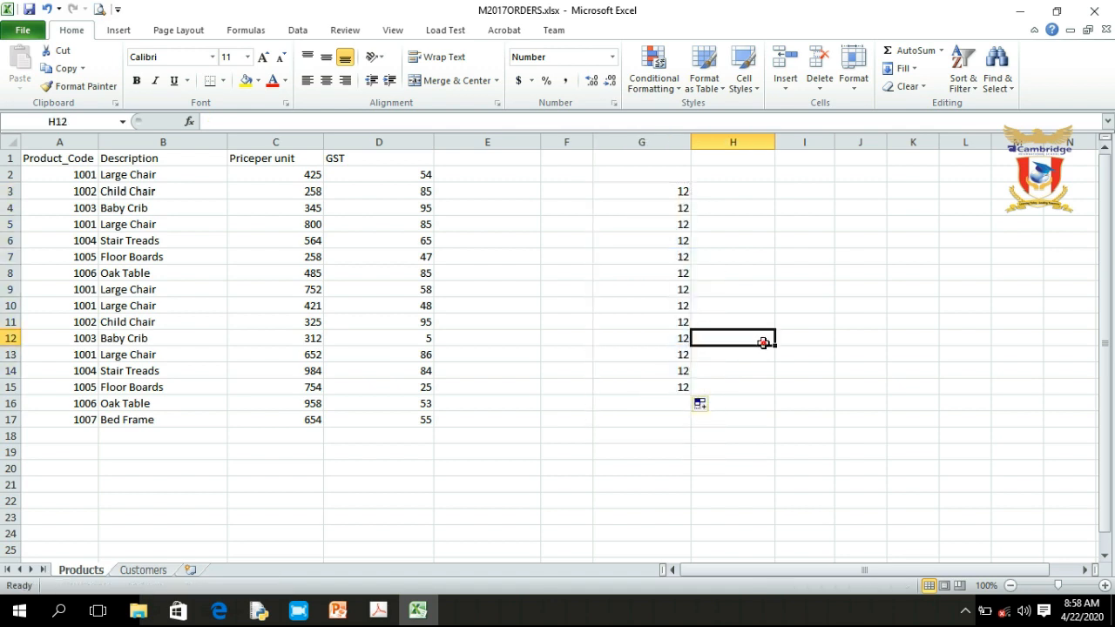
{"action": "left_click_drag", "start_coordinate": [676, 192], "coordinate": [674, 391]}
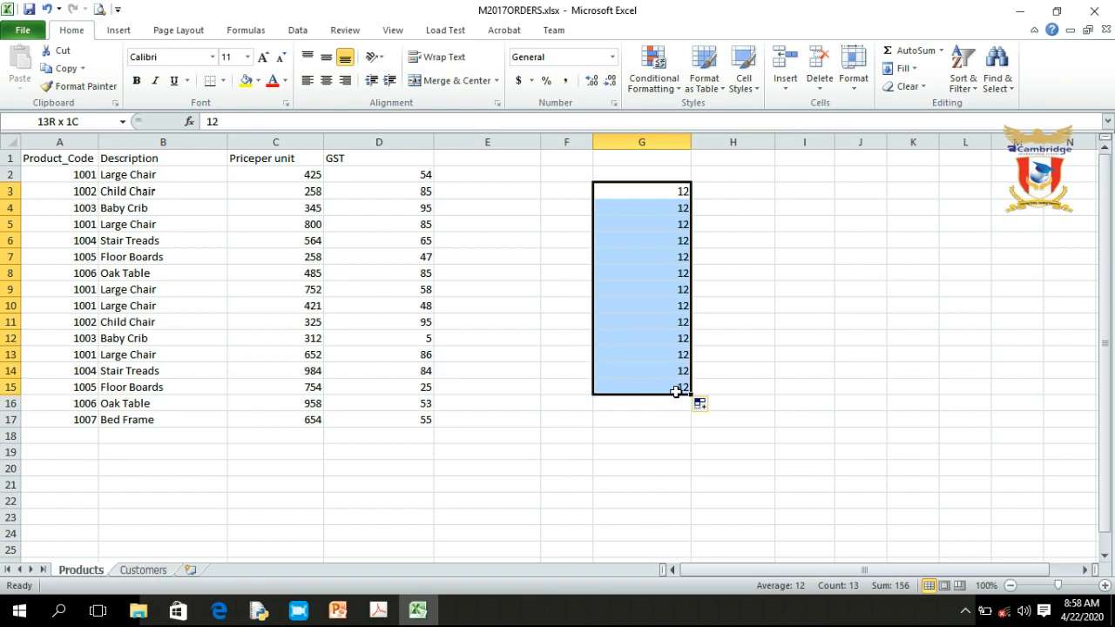
{"action": "left_click", "coordinate": [804, 305]}
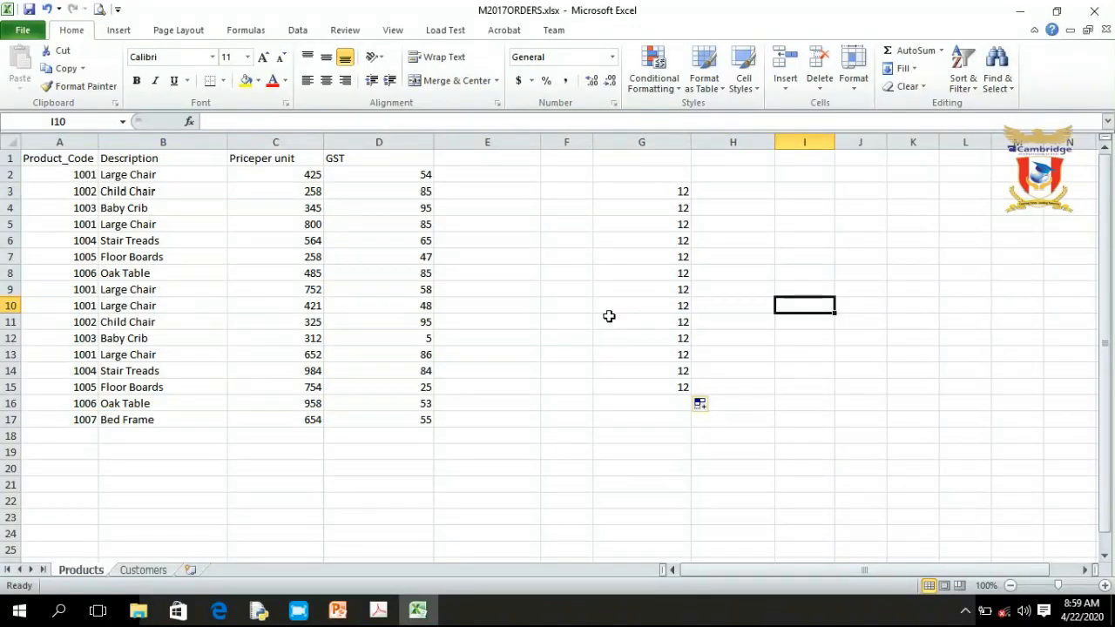
- Format cell G3 as Currency with the $ symbol and 0 decimal places
{"action": "right_click", "coordinate": [633, 197]}
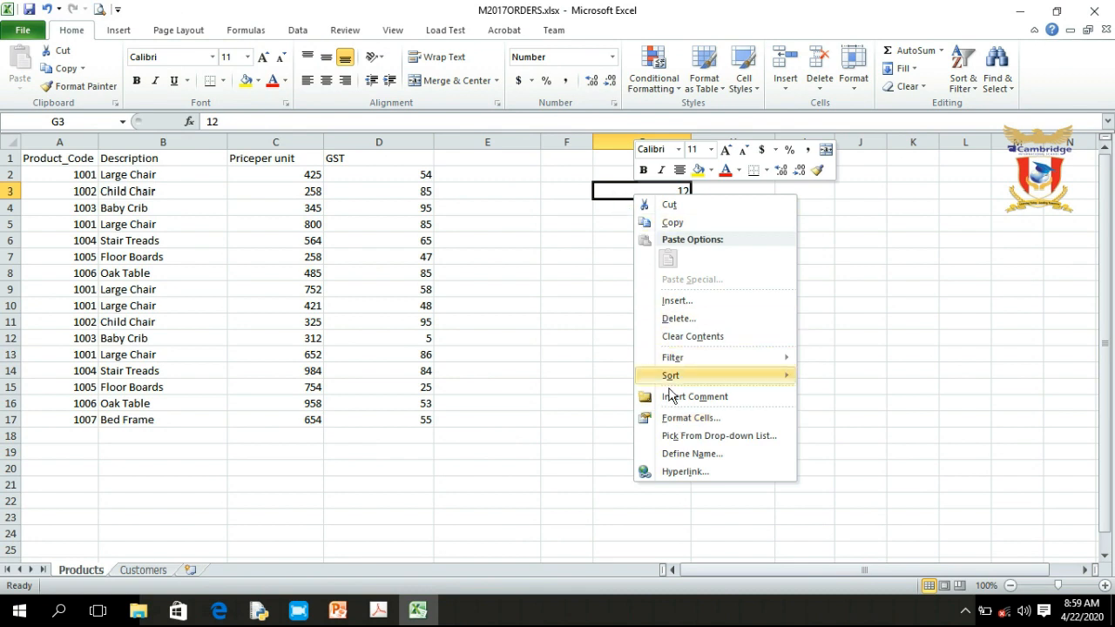
{"action": "left_click", "coordinate": [668, 418]}
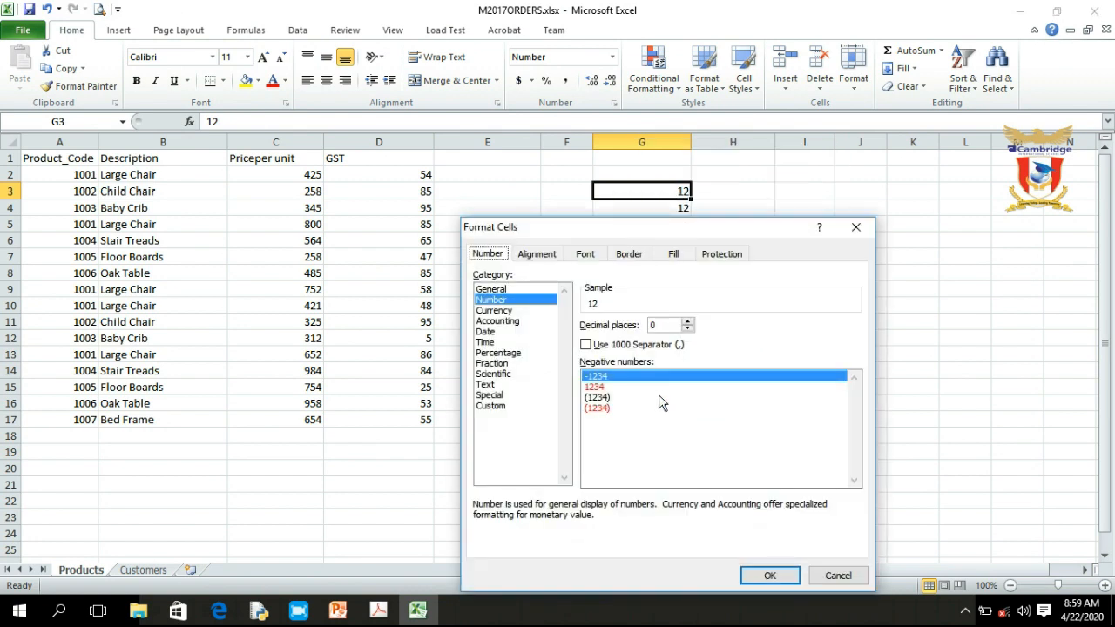
{"action": "left_click", "coordinate": [496, 312]}
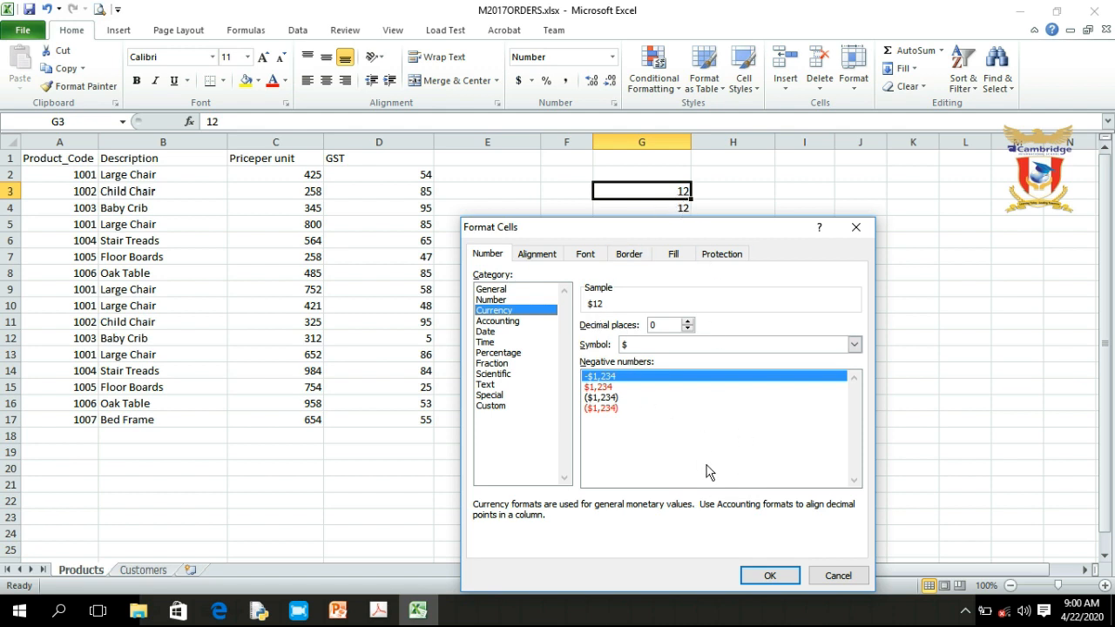
{"action": "left_click", "coordinate": [770, 575]}
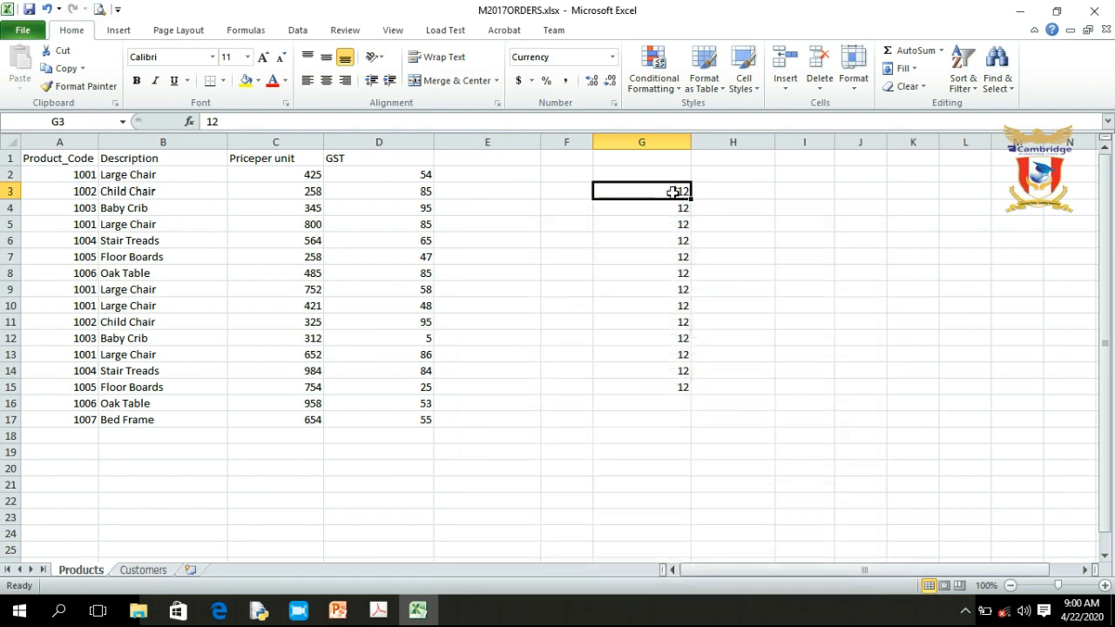
- Examine the list of currency symbols available for cell G3's Currency format
{"action": "right_click", "coordinate": [673, 192]}
{"action": "left_click", "coordinate": [730, 417]}
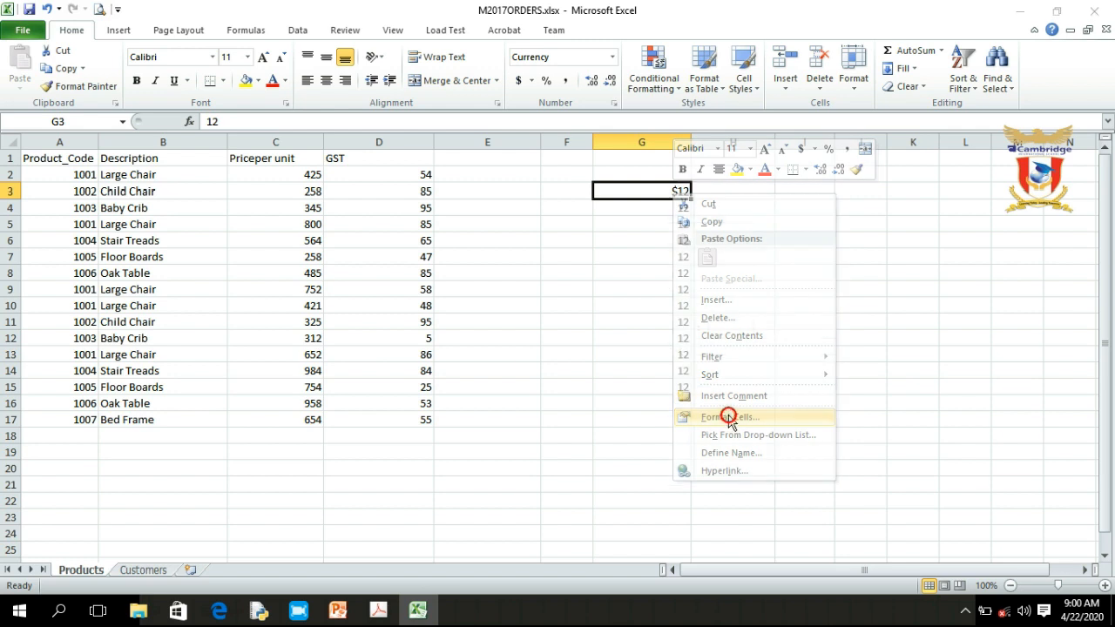
{"action": "left_click", "coordinate": [733, 347]}
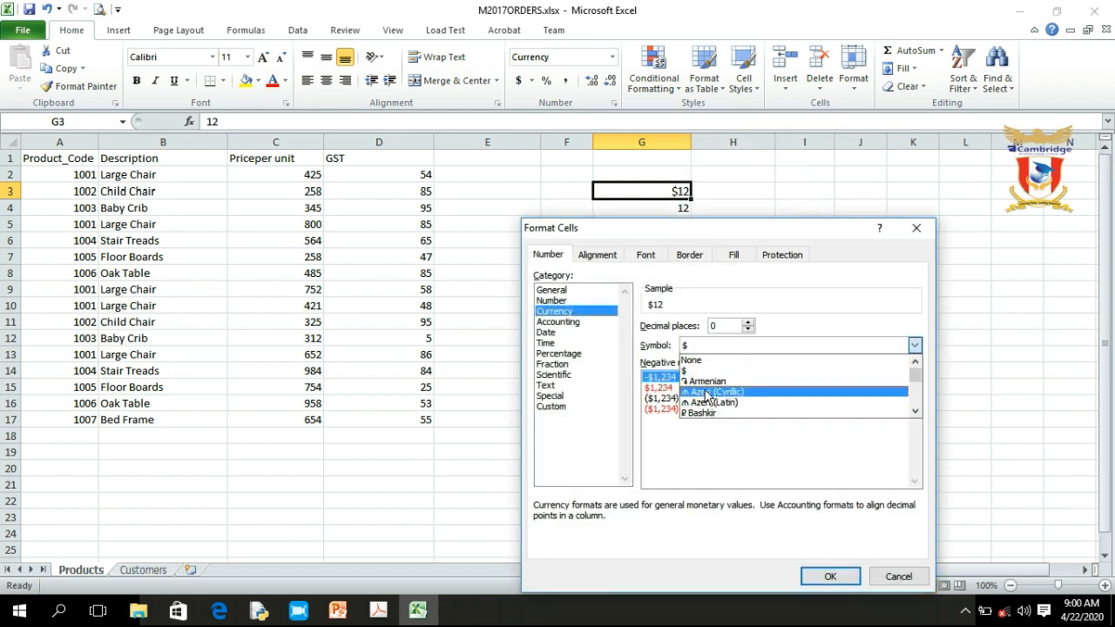
{"action": "left_click", "coordinate": [915, 411]}
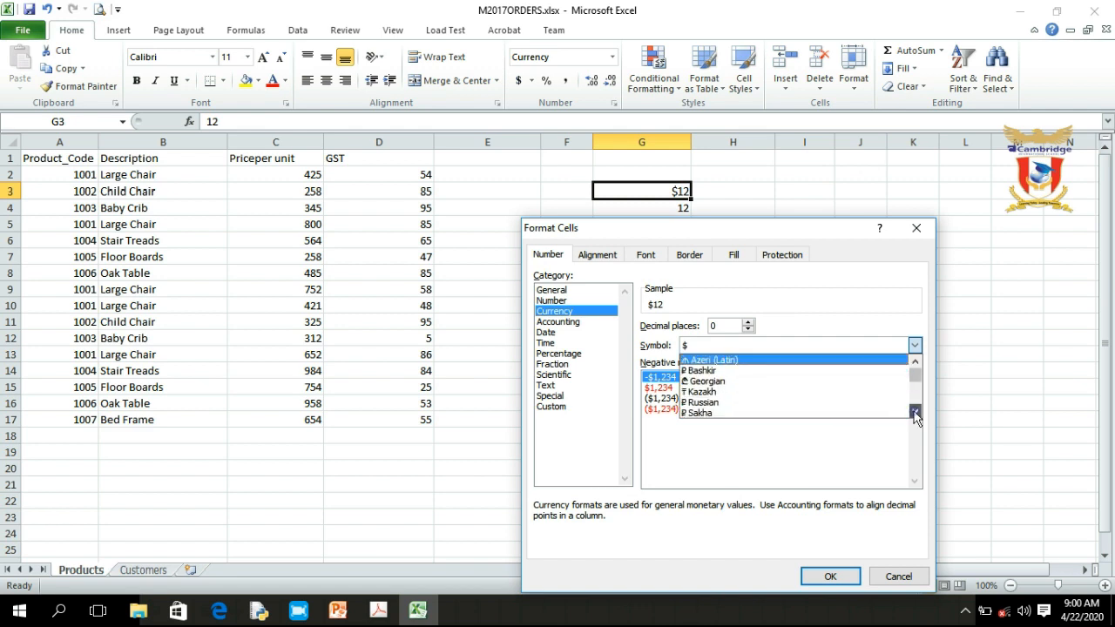
{"action": "left_click", "coordinate": [914, 411]}
{"action": "left_click", "coordinate": [915, 411]}
{"action": "left_click", "coordinate": [914, 411]}
{"action": "left_click", "coordinate": [915, 411]}
{"action": "left_click", "coordinate": [914, 411]}
{"action": "mouse_move", "coordinate": [914, 377]}
{"action": "left_mouse_down"}
{"action": "mouse_move", "coordinate": [916, 402]}
{"action": "mouse_move", "coordinate": [916, 371]}
{"action": "left_mouse_up"}
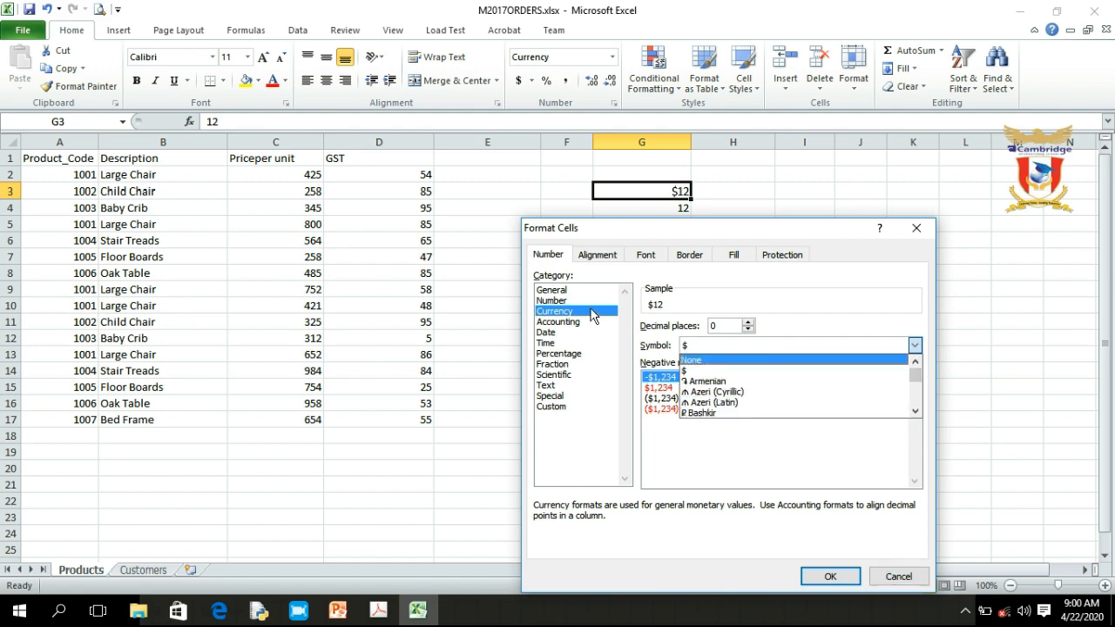
- Format cell G3 as Accounting with the $ symbol and 0 decimal places
{"action": "left_click", "coordinate": [564, 322]}
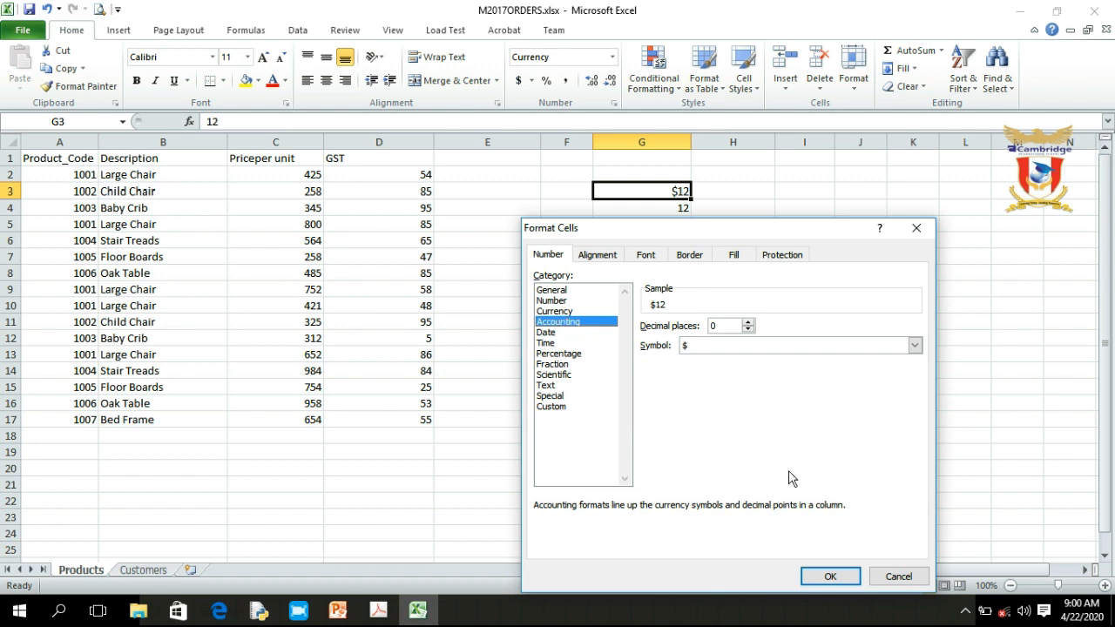
{"action": "left_click", "coordinate": [837, 578]}
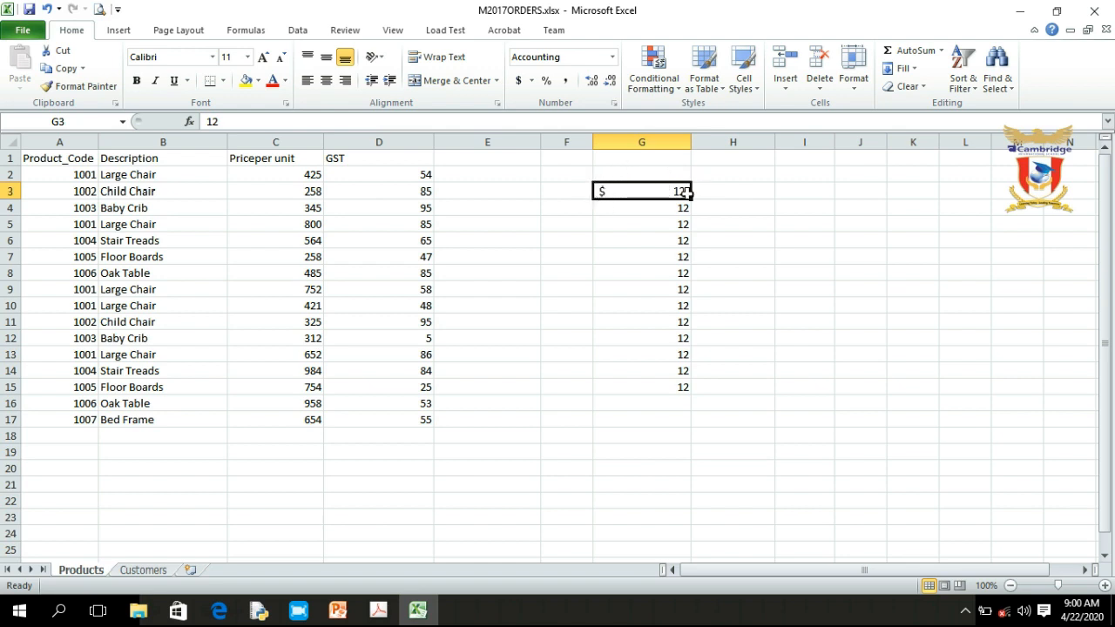
- Format cell H3 as Date with the 14-Mar-01 type and the English (U.S.) locale
{"action": "right_click", "coordinate": [657, 195]}
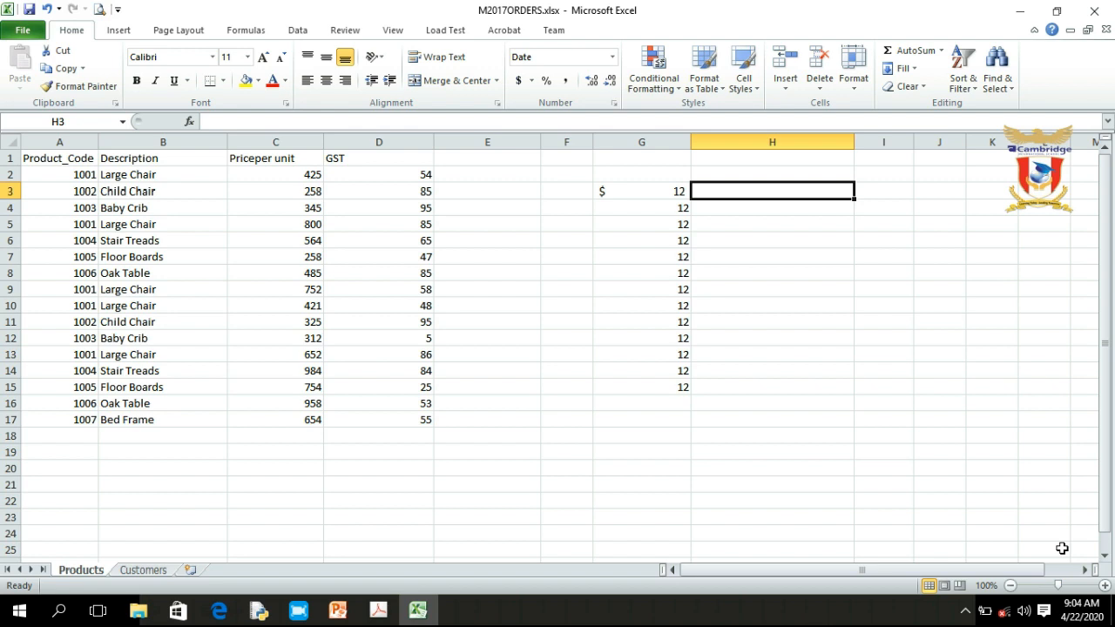
{"action": "right_click", "coordinate": [750, 192]}
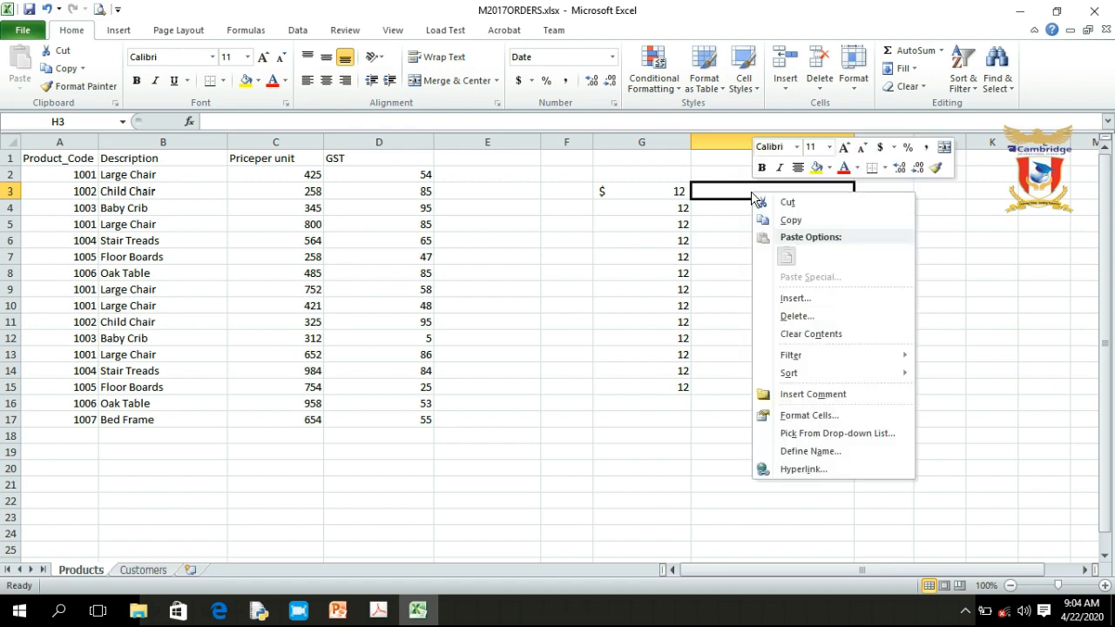
{"action": "left_click", "coordinate": [717, 199]}
{"action": "right_click", "coordinate": [725, 190]}
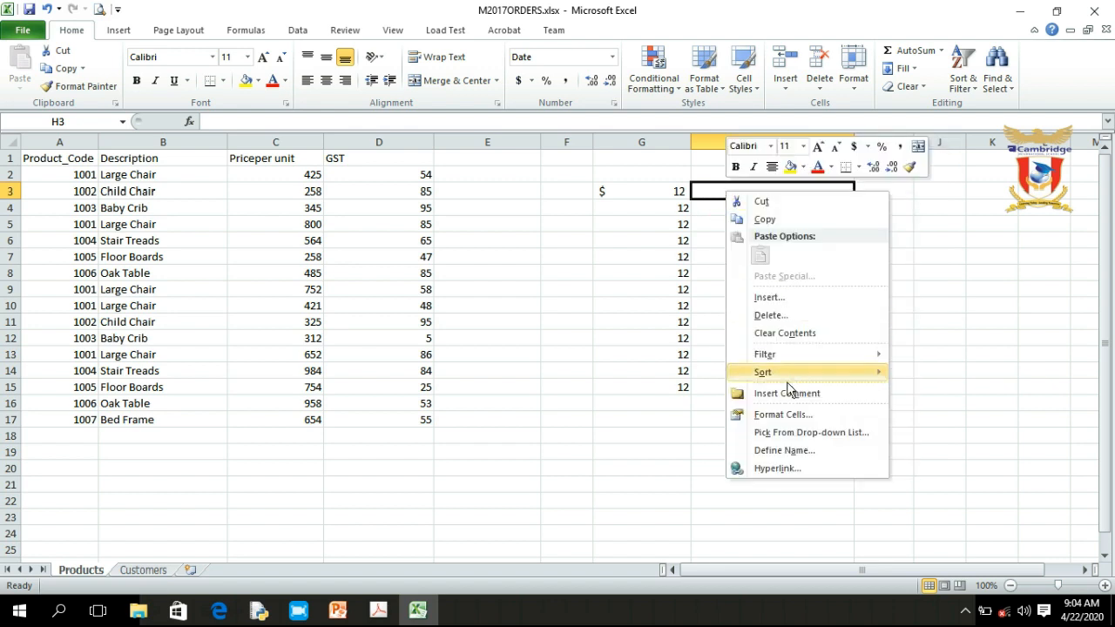
{"action": "left_click", "coordinate": [777, 415]}
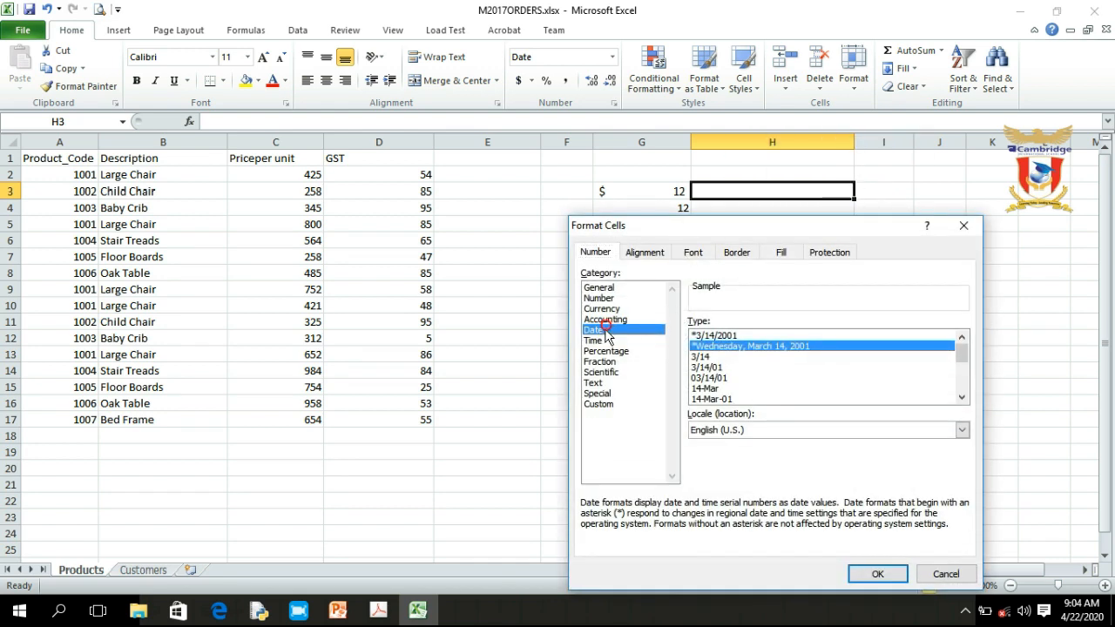
{"action": "left_click", "coordinate": [719, 380]}
{"action": "left_click", "coordinate": [707, 368]}
{"action": "left_click", "coordinate": [707, 356]}
{"action": "left_click", "coordinate": [707, 346]}
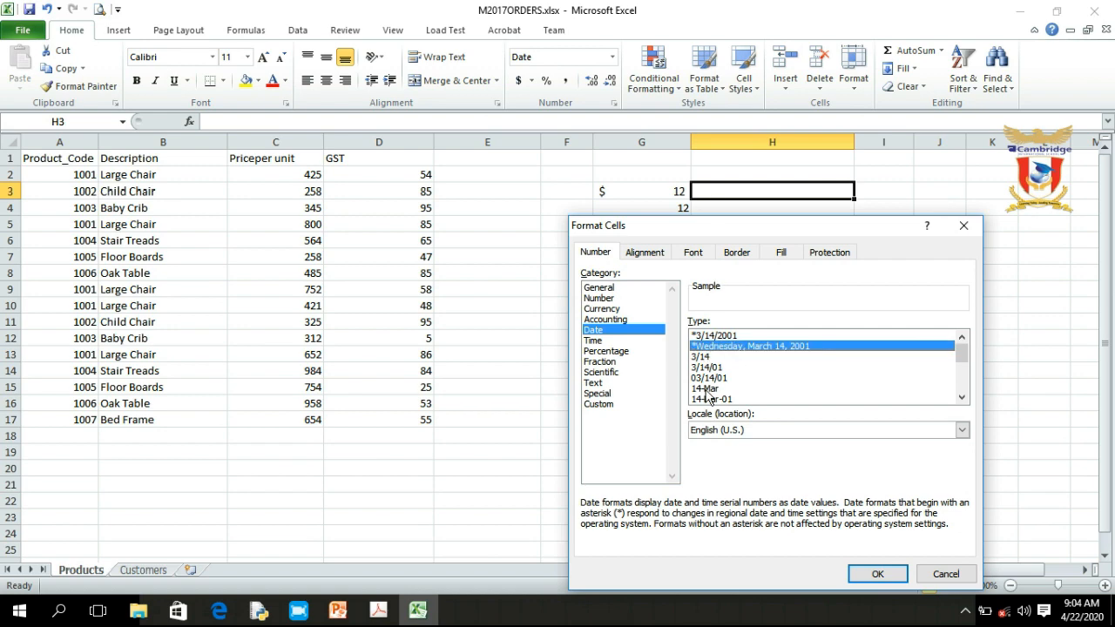
{"action": "left_click", "coordinate": [962, 397]}
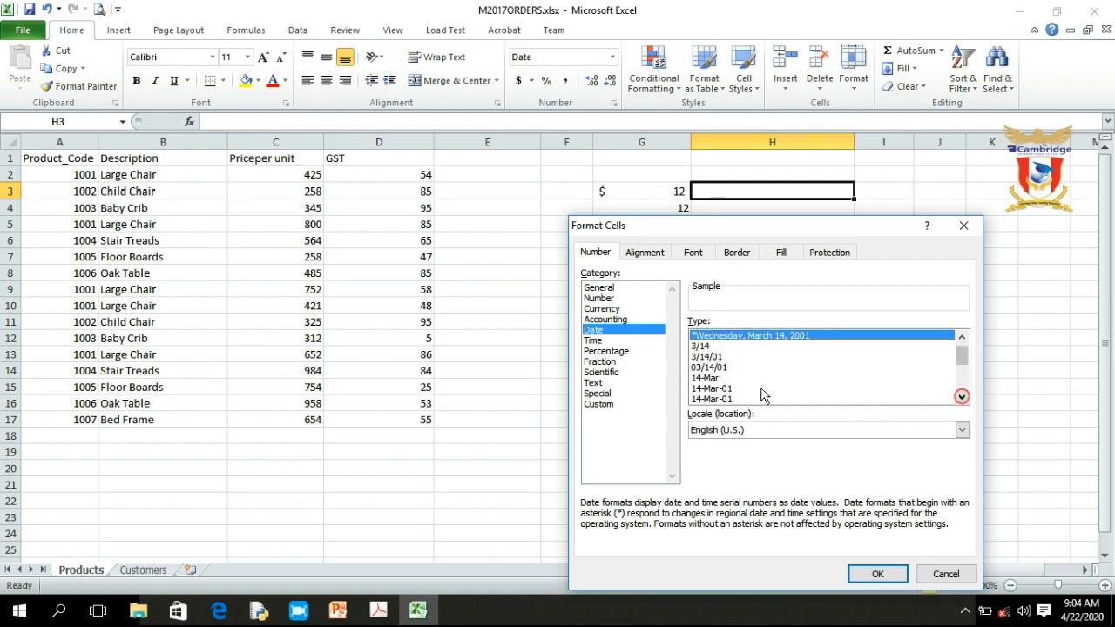
{"action": "left_click", "coordinate": [716, 393]}
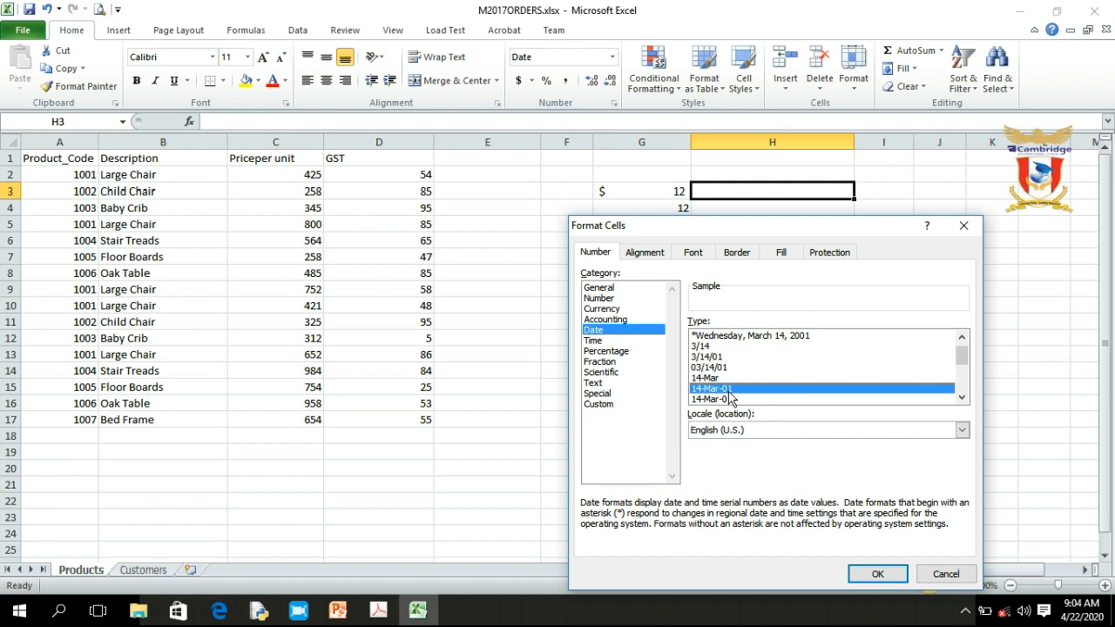
{"action": "left_click", "coordinate": [877, 574]}
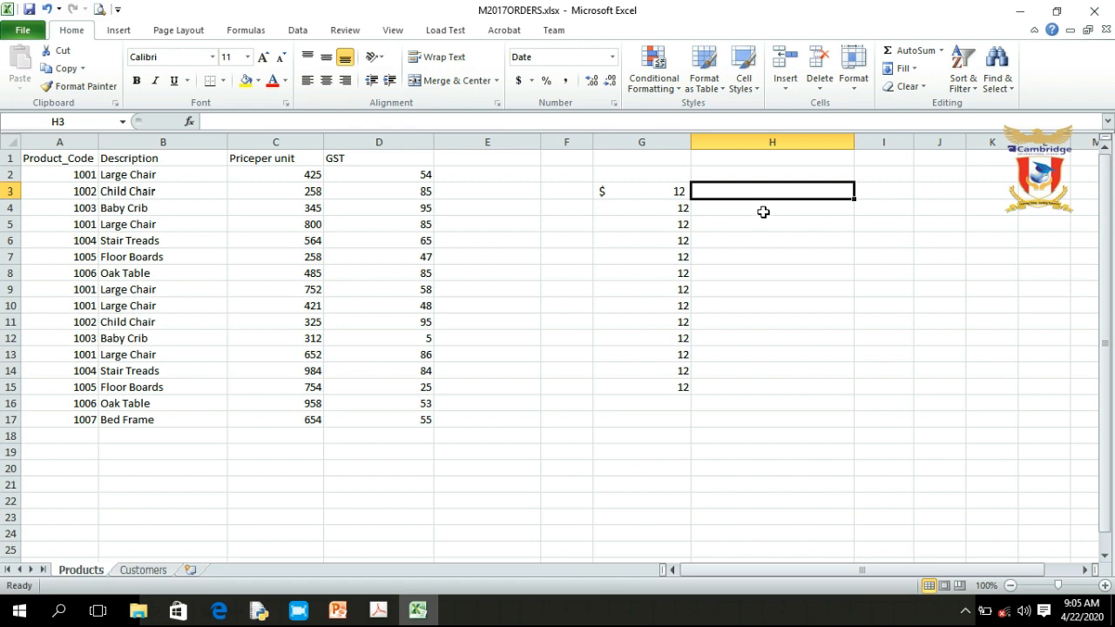
- Enter the date 04/22/2020 in cell H3 and inspect how its value is stored
{"action": "type", "text": "0"}
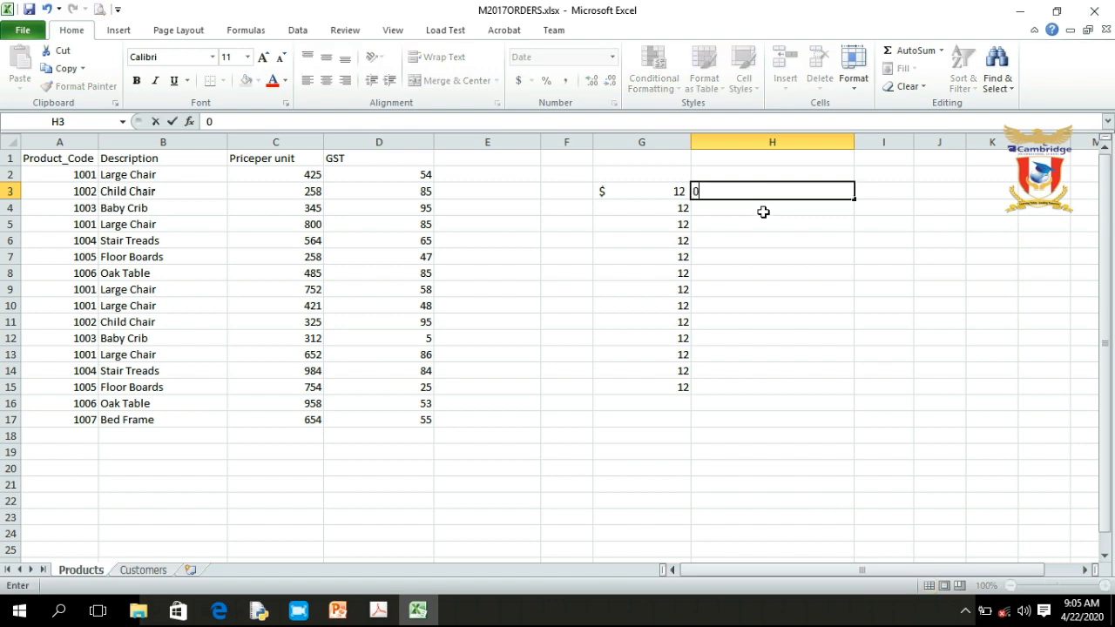
{"action": "type", "text": "4/22/"}
{"action": "type", "text": "2020"}
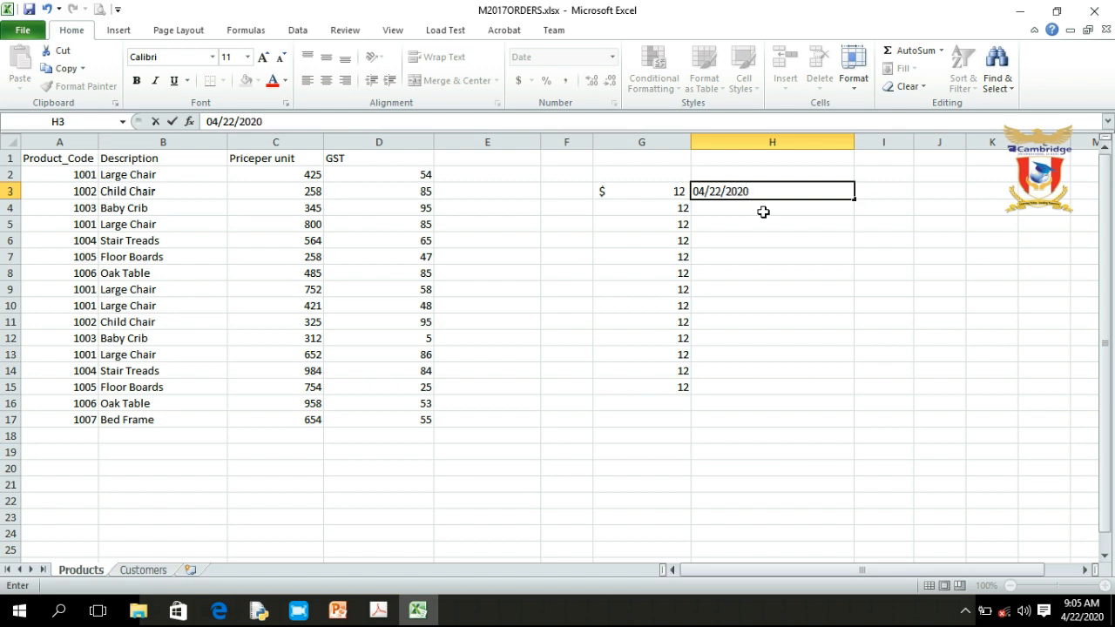
{"action": "key", "text": "Return"}
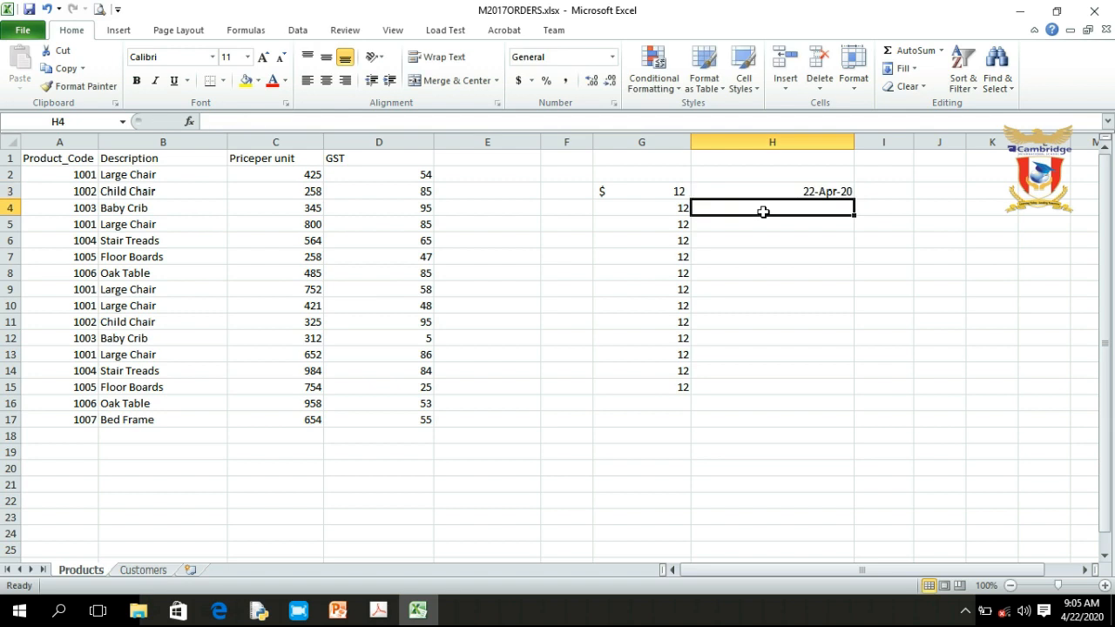
{"action": "left_click", "coordinate": [811, 191]}
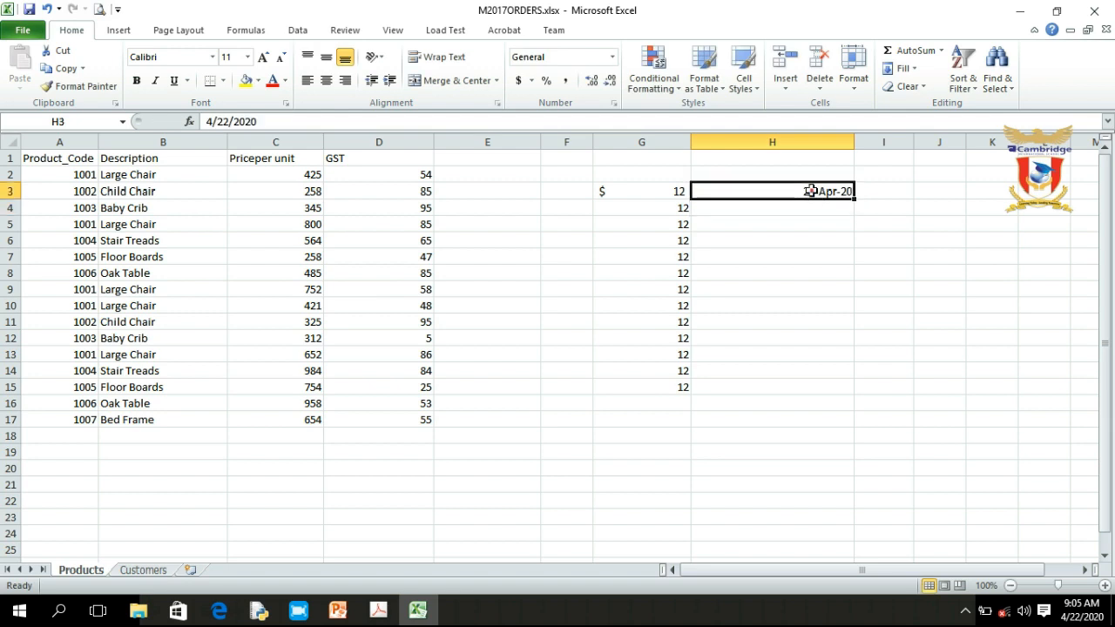
{"action": "double_click", "coordinate": [783, 191]}
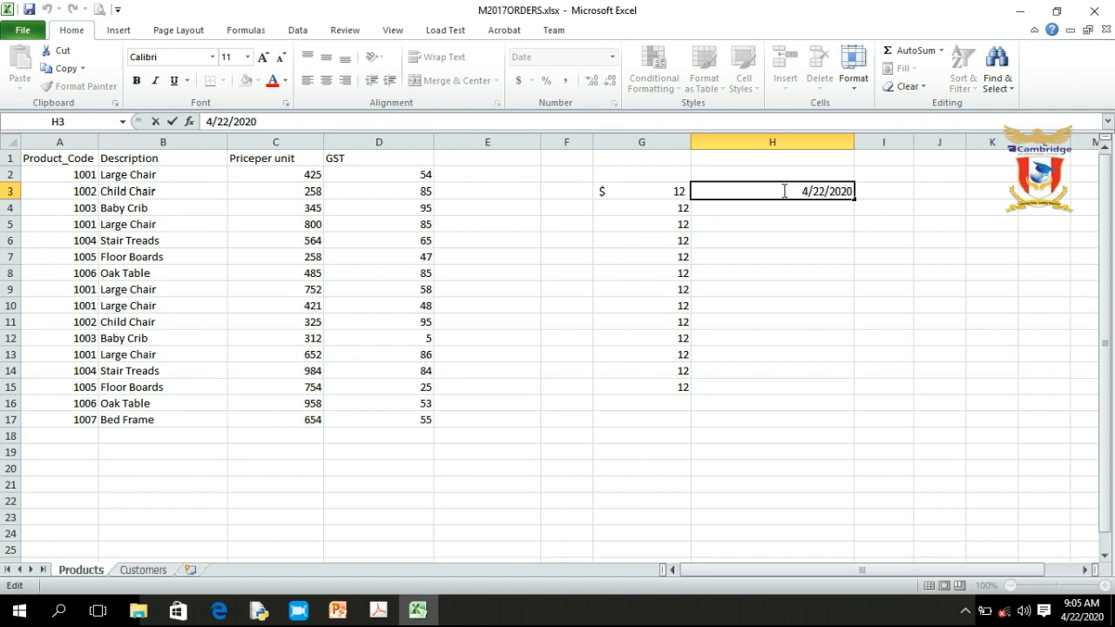
{"action": "key", "text": "alt"}
{"action": "left_click", "coordinate": [839, 225]}
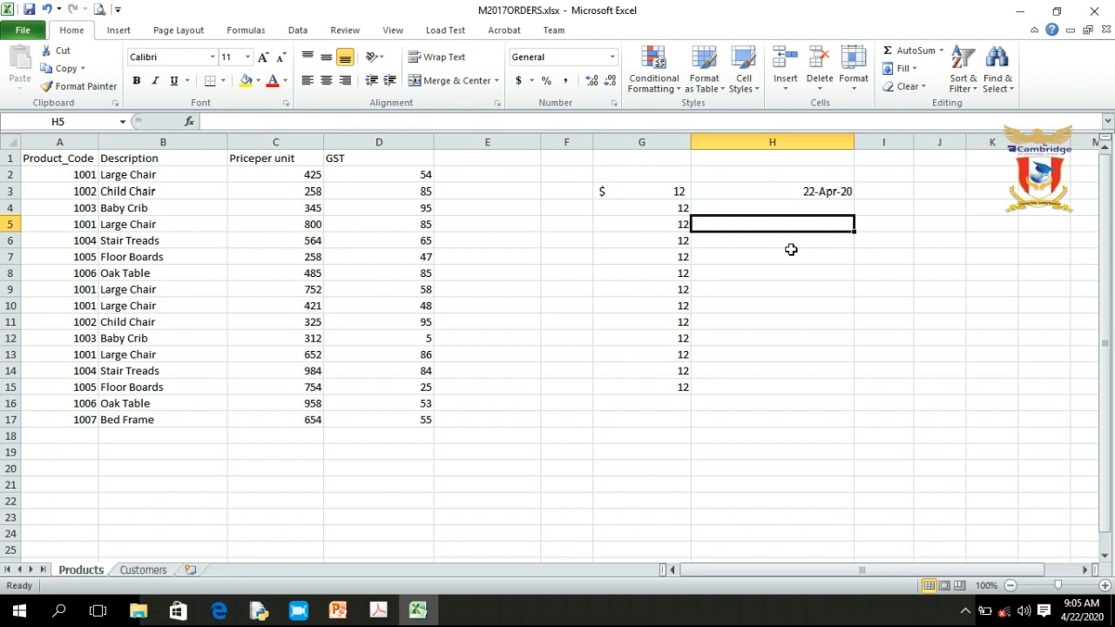
- Change the date format of cell H3 to the long type *Wednesday, March 14, 2001
{"action": "right_click", "coordinate": [806, 191]}
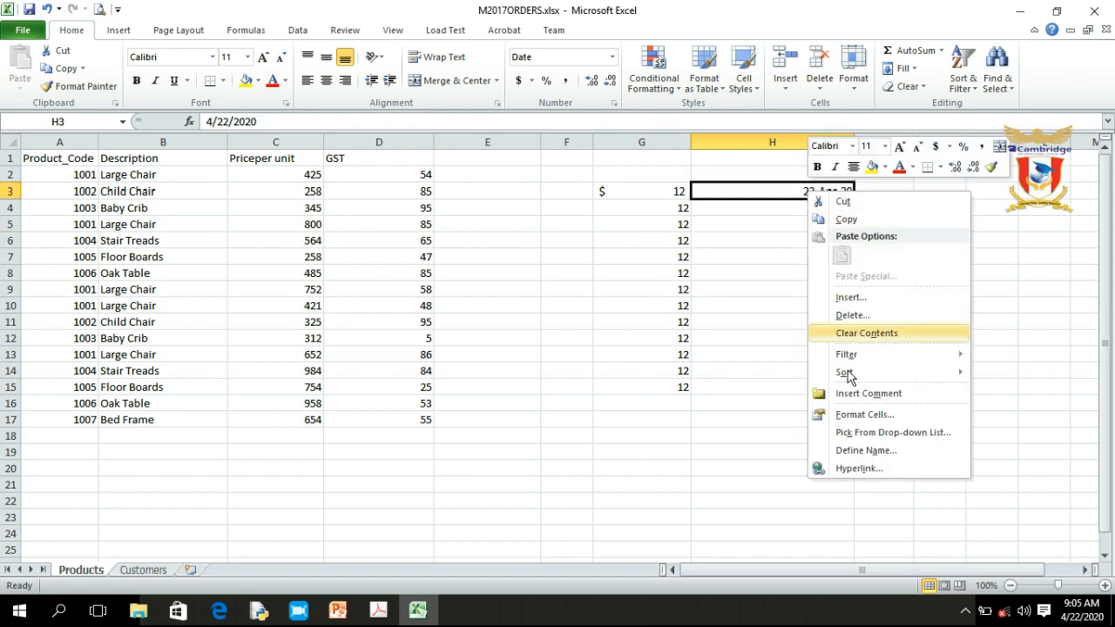
{"action": "left_click", "coordinate": [852, 415]}
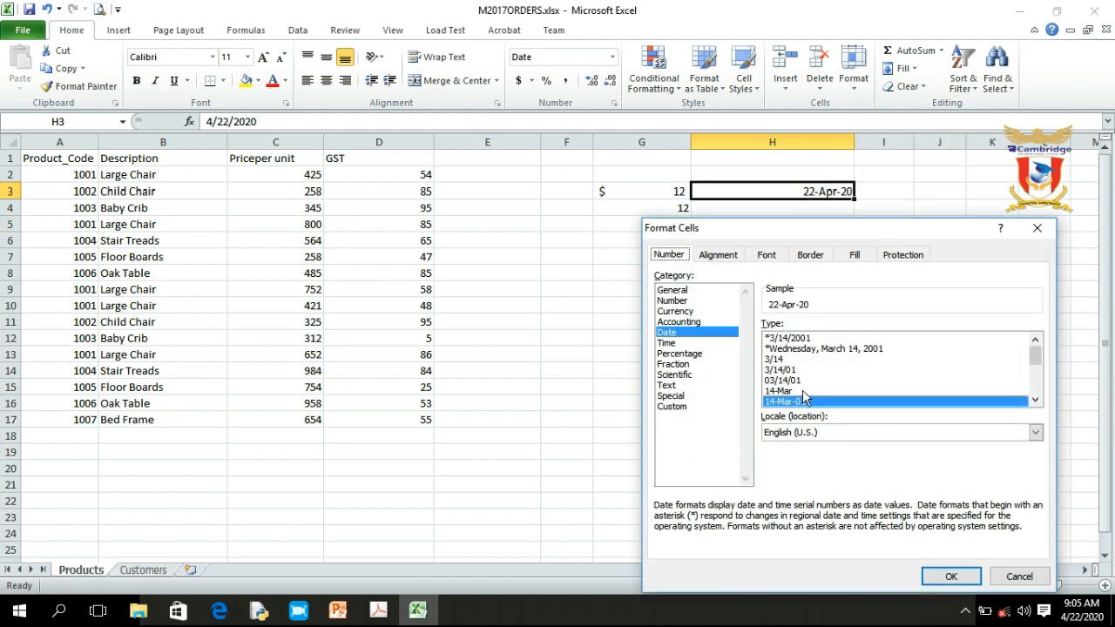
{"action": "left_click", "coordinate": [796, 349]}
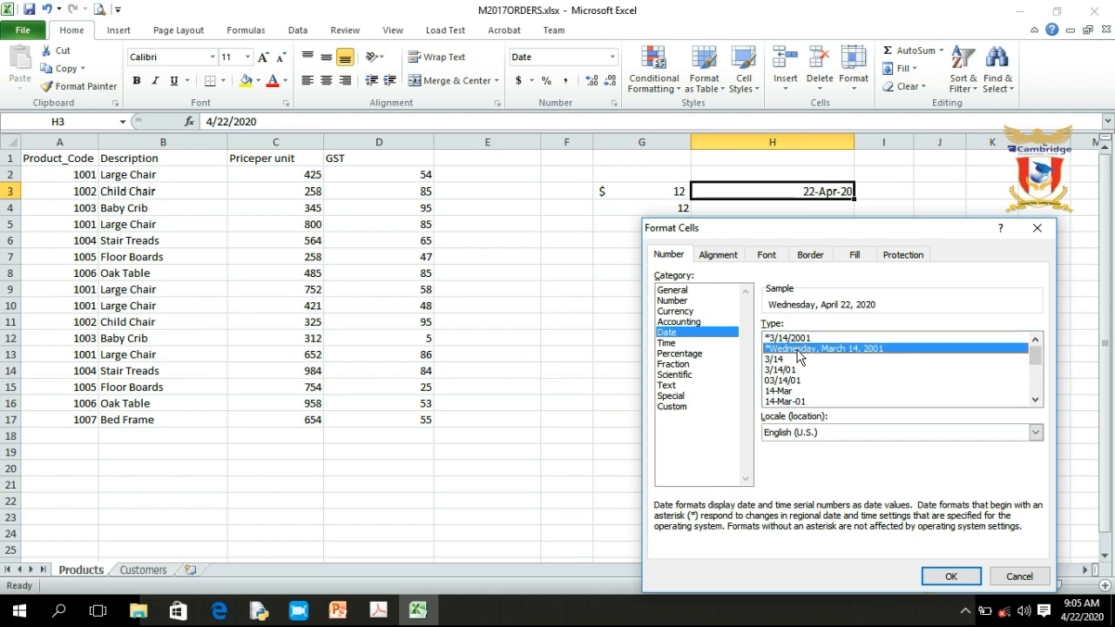
{"action": "left_click", "coordinate": [949, 575]}
{"action": "left_click", "coordinate": [757, 220]}
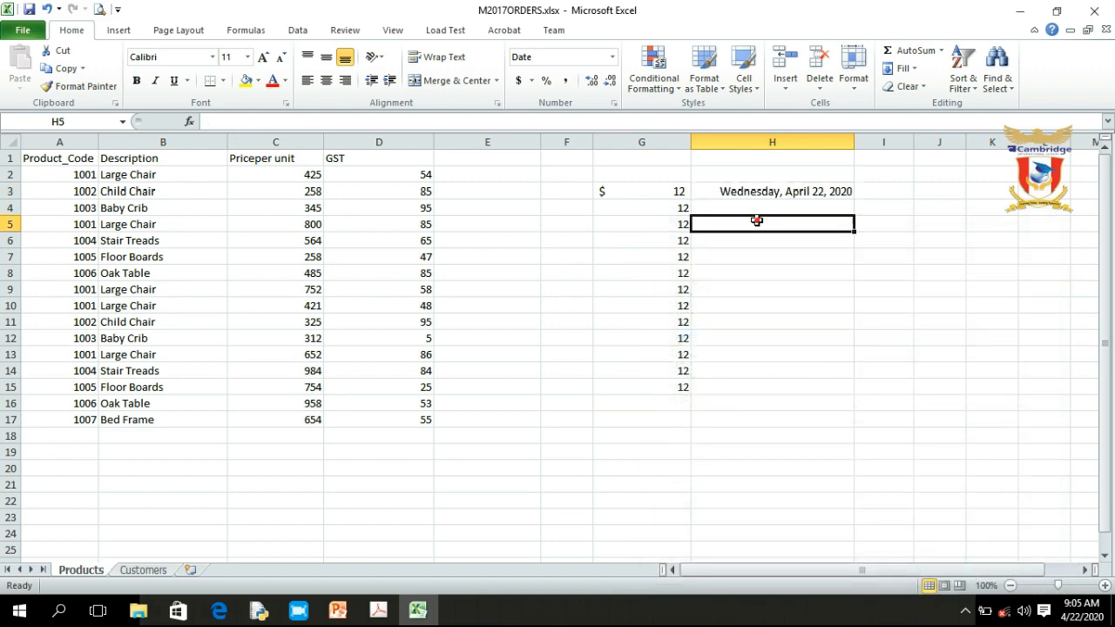
- Fill the date in cell H3 down through H11 as a daily series
{"action": "left_click", "coordinate": [772, 193]}
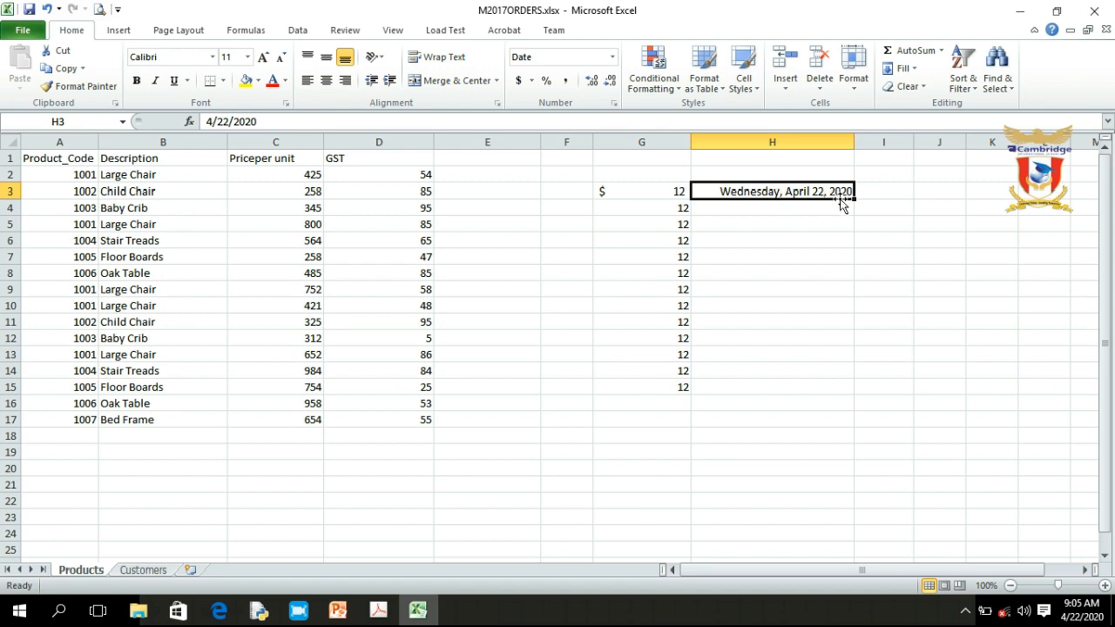
{"action": "left_click_drag", "start_coordinate": [854, 200], "coordinate": [860, 331]}
{"action": "left_click", "coordinate": [809, 388]}
- Clear the filled dates from cells H4 through H11
{"action": "left_click", "coordinate": [773, 207]}
{"action": "left_click_drag", "start_coordinate": [780, 237], "coordinate": [791, 319]}
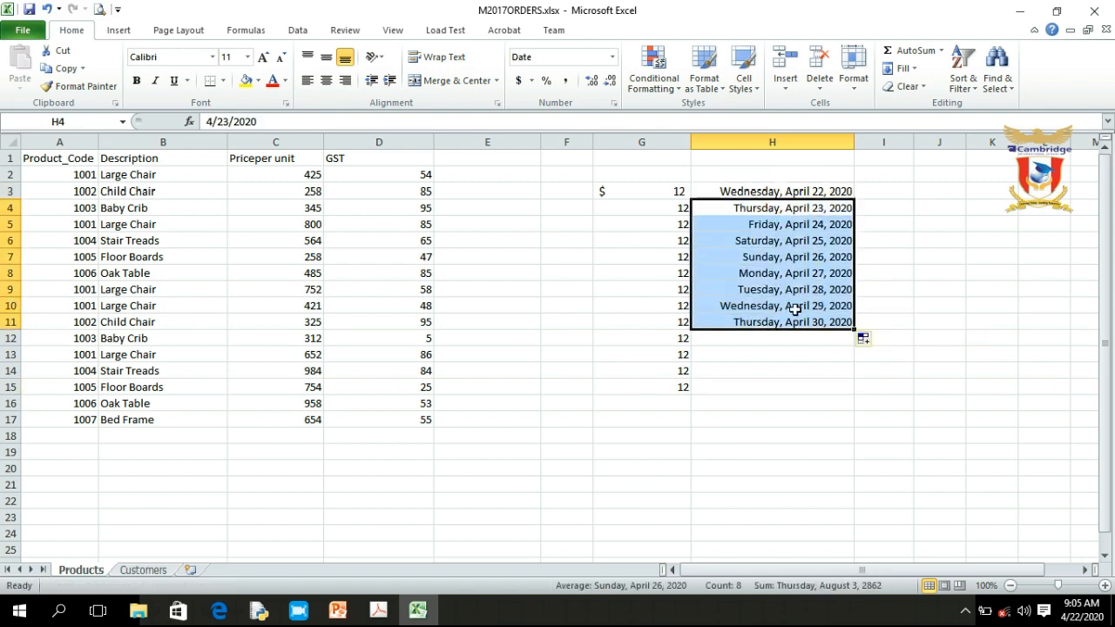
{"action": "key", "text": "Delete"}
- Enter the date 04/23/2020 in cell H4
{"action": "key", "text": "Down"}
{"action": "key", "text": "Up"}
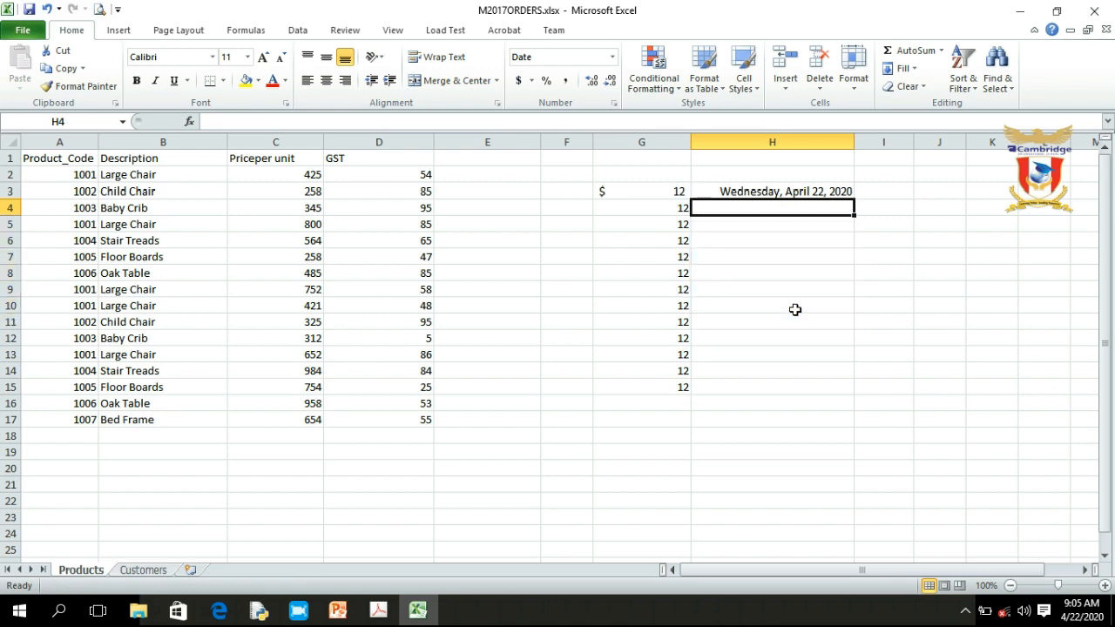
{"action": "type", "text": "04/"}
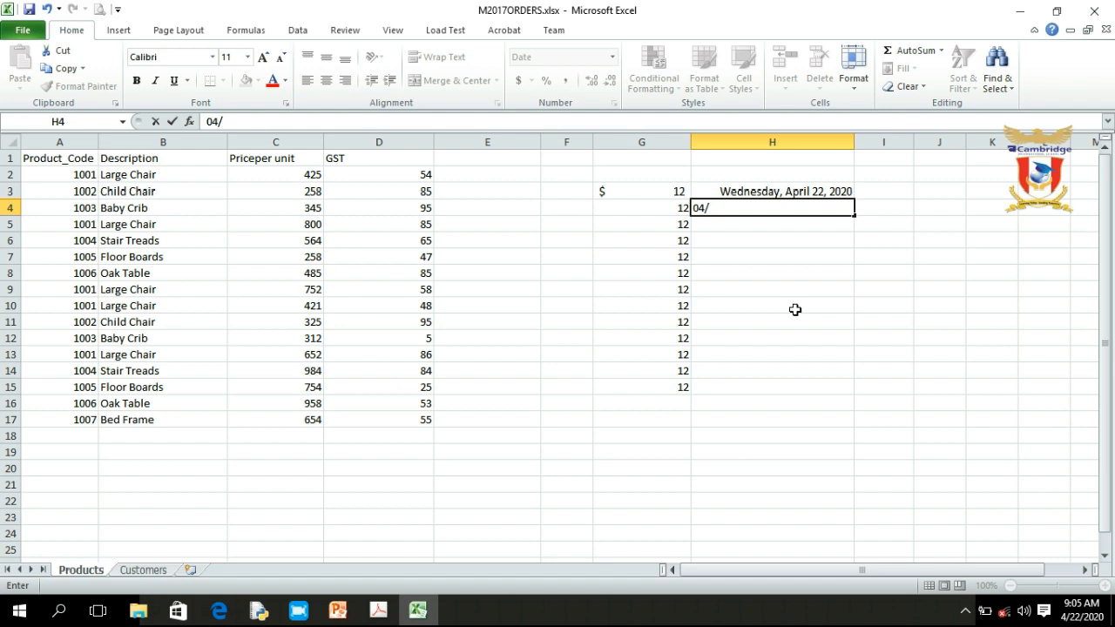
{"action": "type", "text": "23/2020"}
{"action": "key", "text": "Return"}
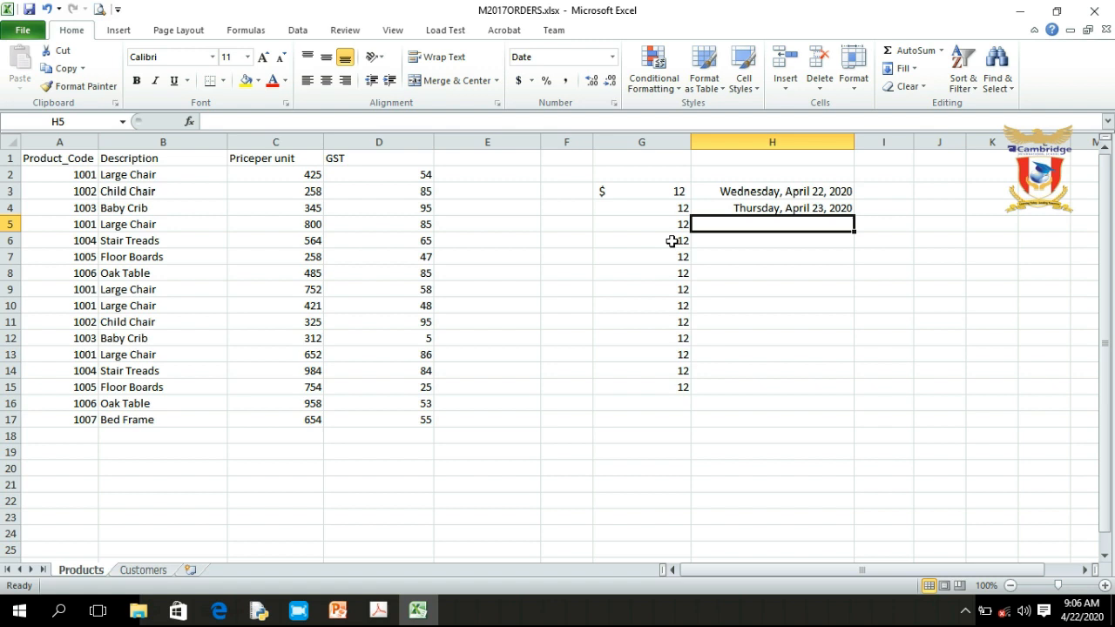
- Examine the Time, Percentage, Fraction, Scientific and Text format categories for cell H7, and review Number, Currency and Date again
{"action": "left_click", "coordinate": [757, 285]}
{"action": "right_click", "coordinate": [763, 255]}
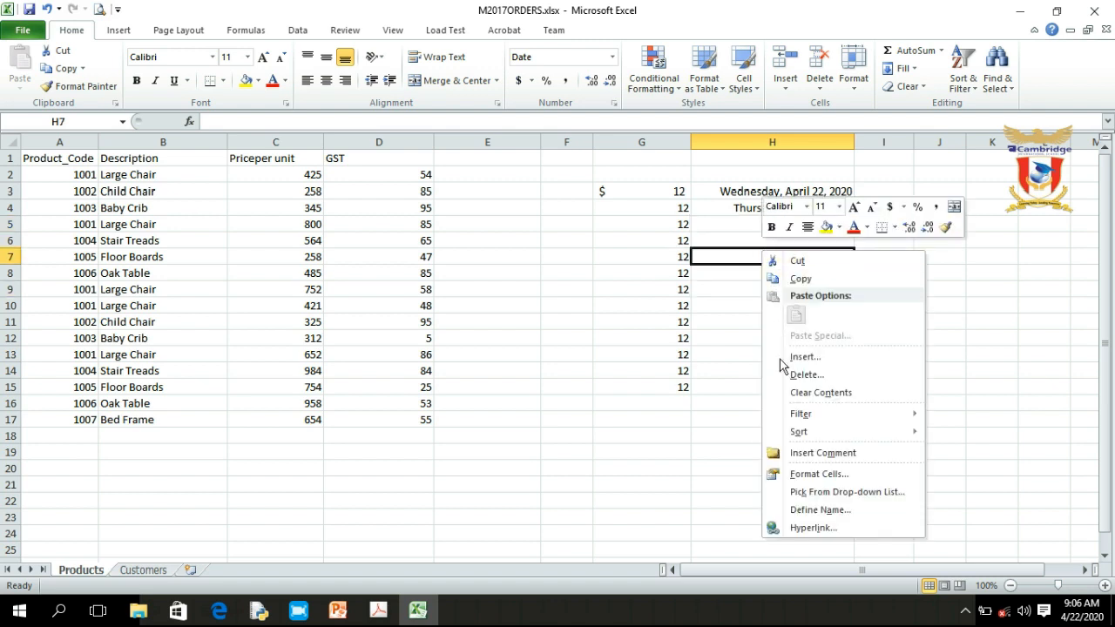
{"action": "left_click", "coordinate": [805, 472]}
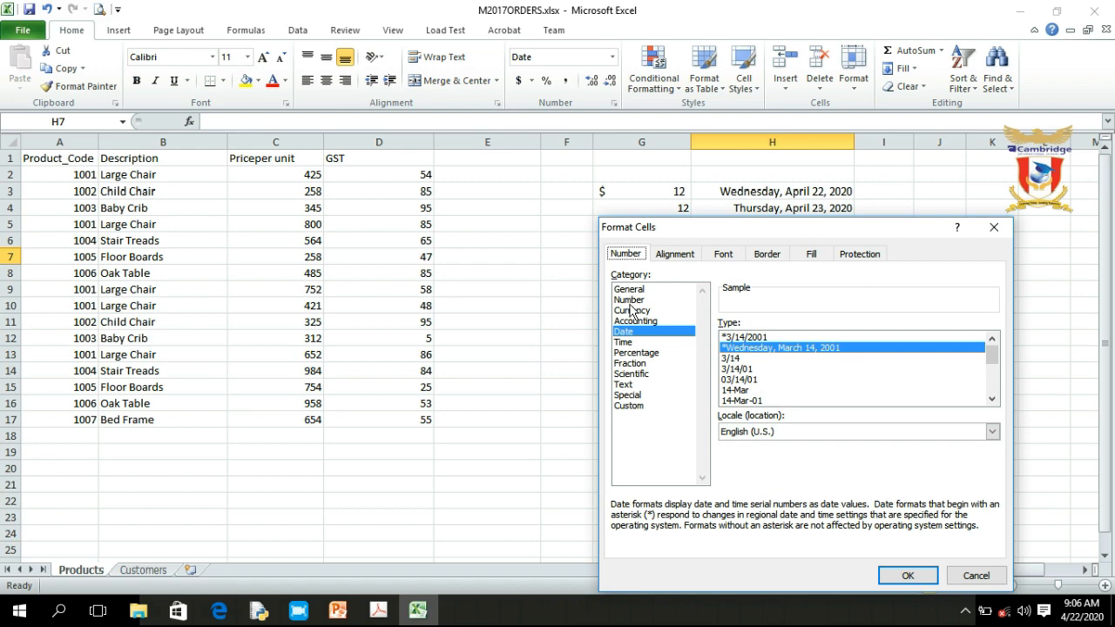
{"action": "left_click", "coordinate": [622, 342]}
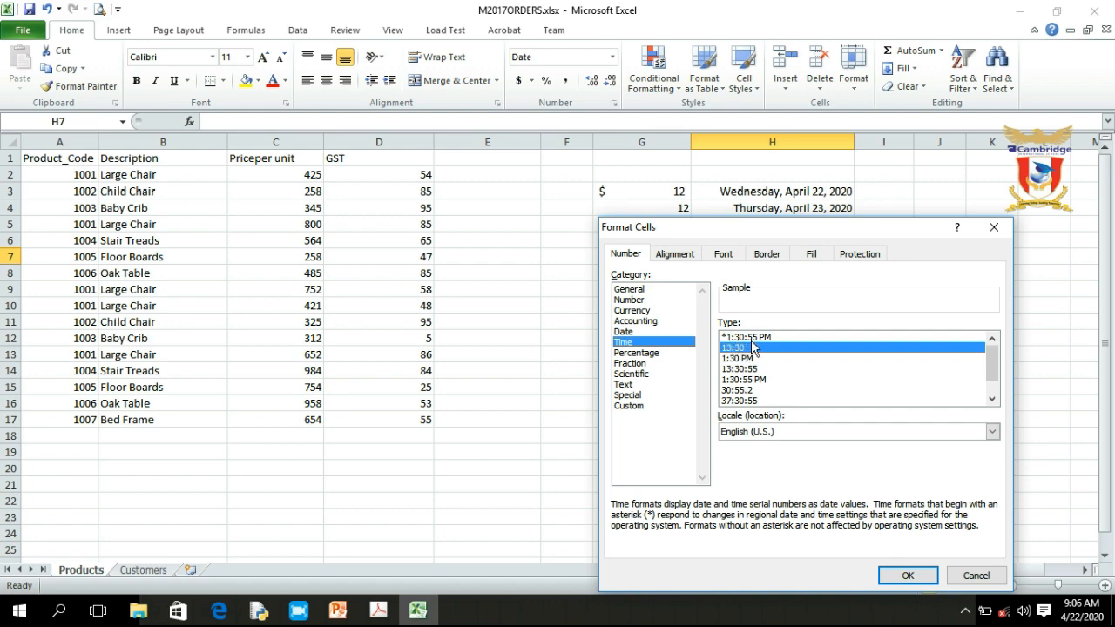
{"action": "left_click", "coordinate": [635, 354]}
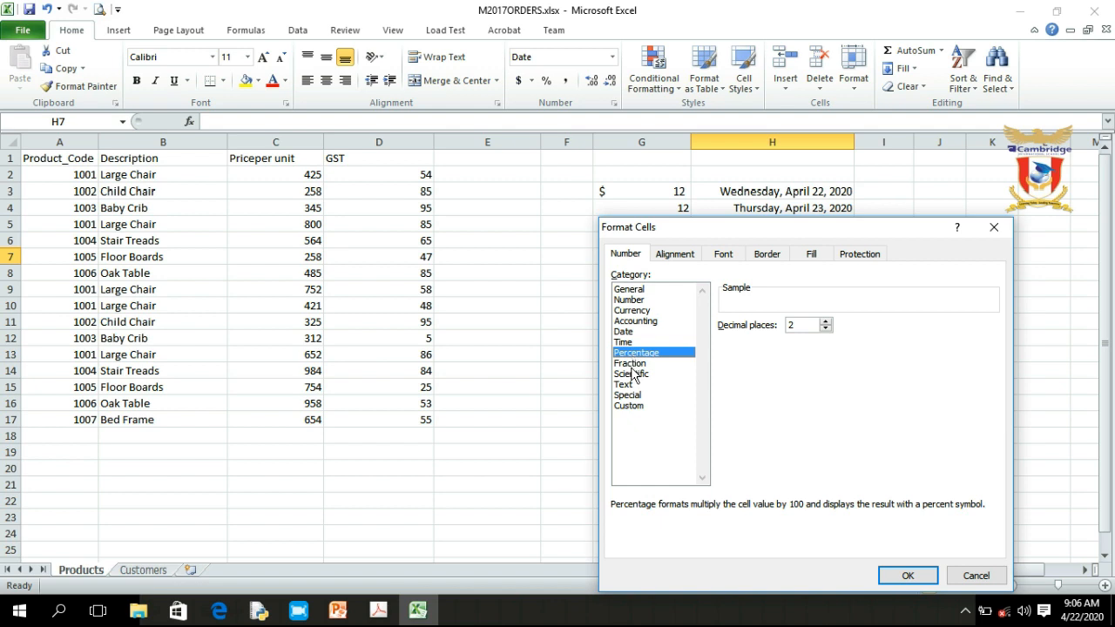
{"action": "left_click", "coordinate": [633, 364]}
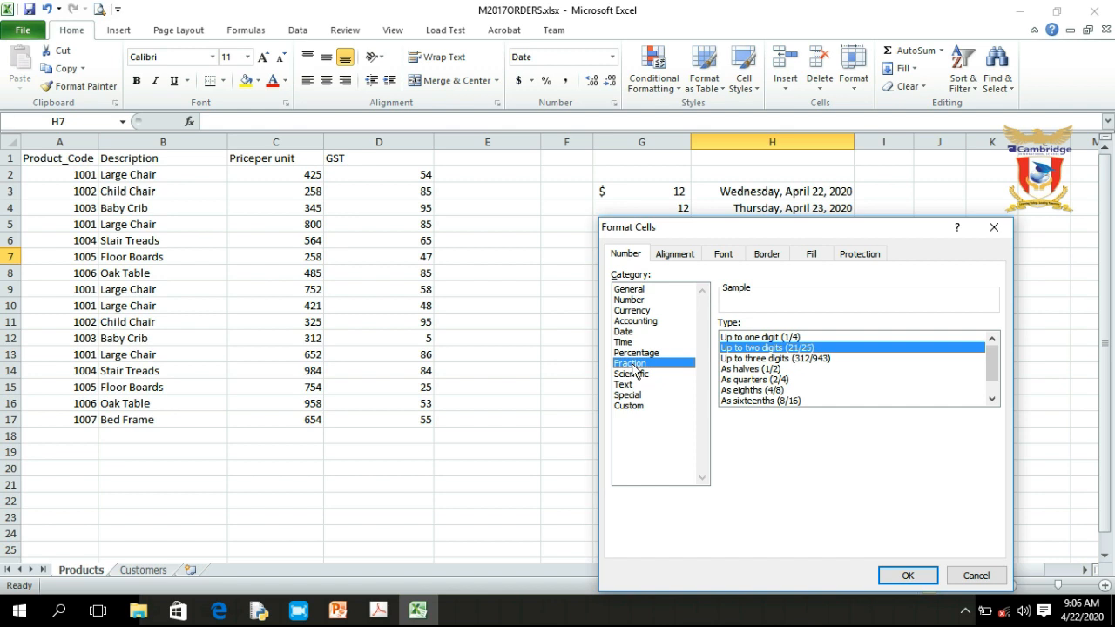
{"action": "left_click", "coordinate": [631, 374]}
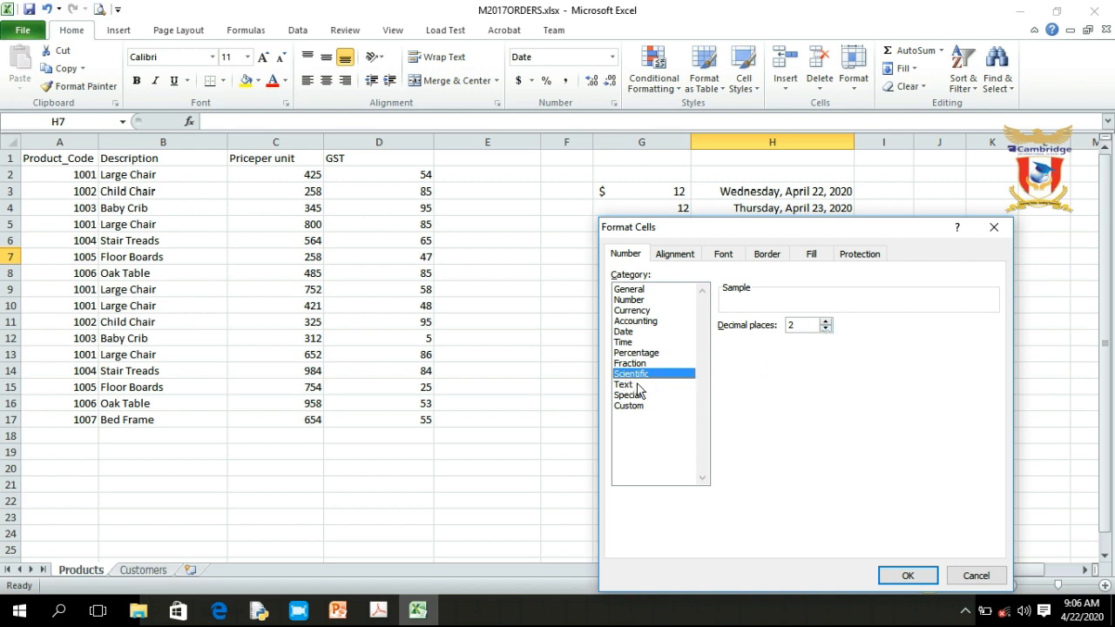
{"action": "left_click", "coordinate": [626, 386]}
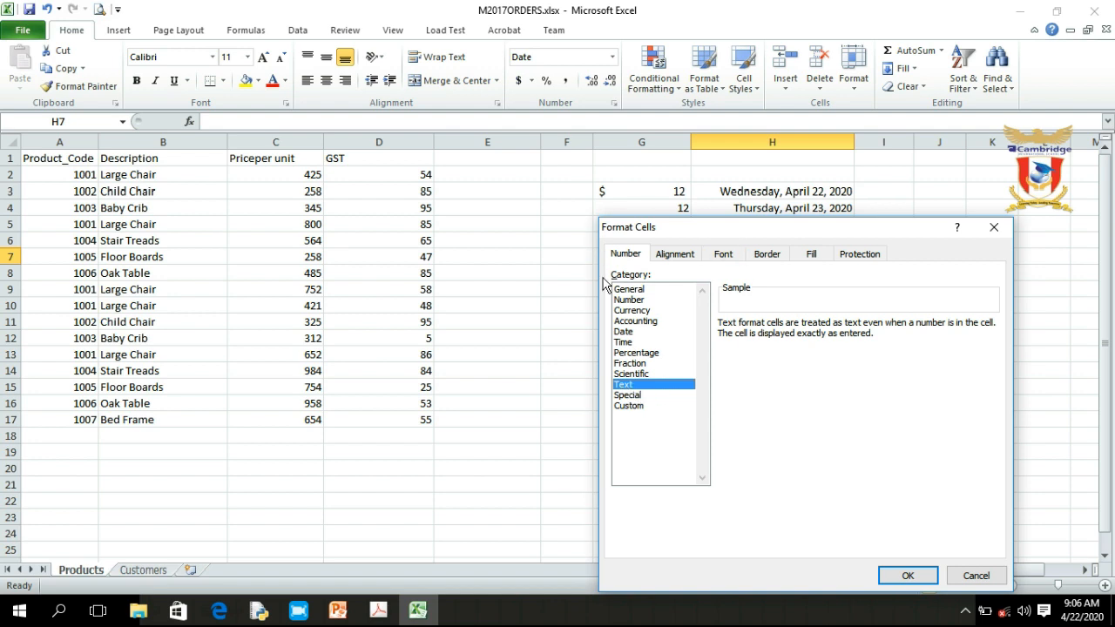
{"action": "left_click", "coordinate": [642, 301]}
{"action": "left_click", "coordinate": [641, 311]}
{"action": "left_click", "coordinate": [629, 332]}
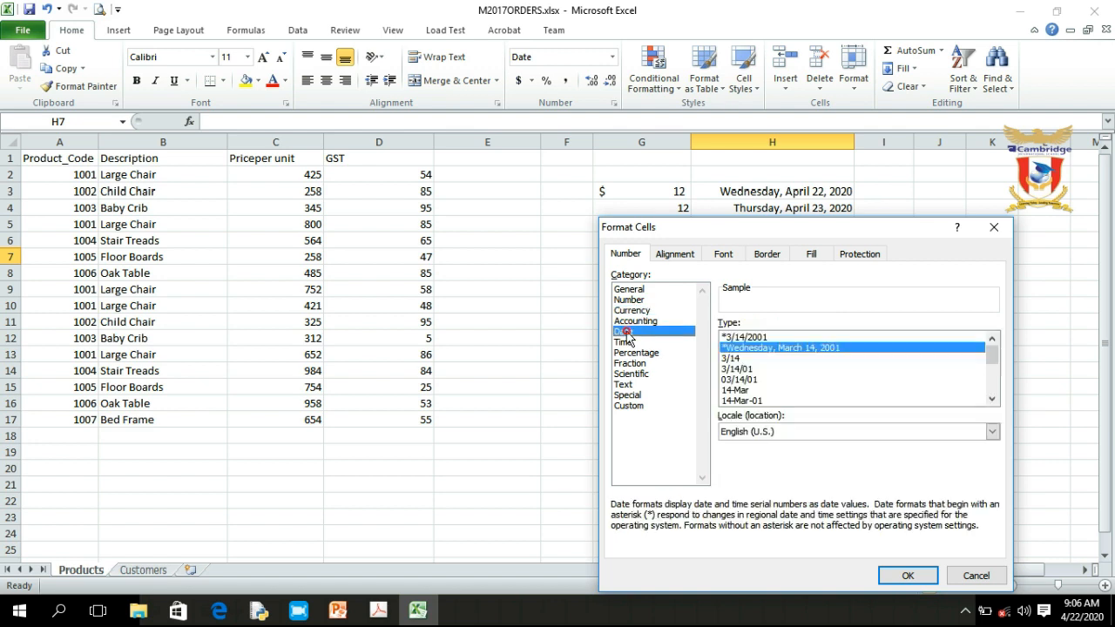
{"action": "left_click", "coordinate": [624, 385]}
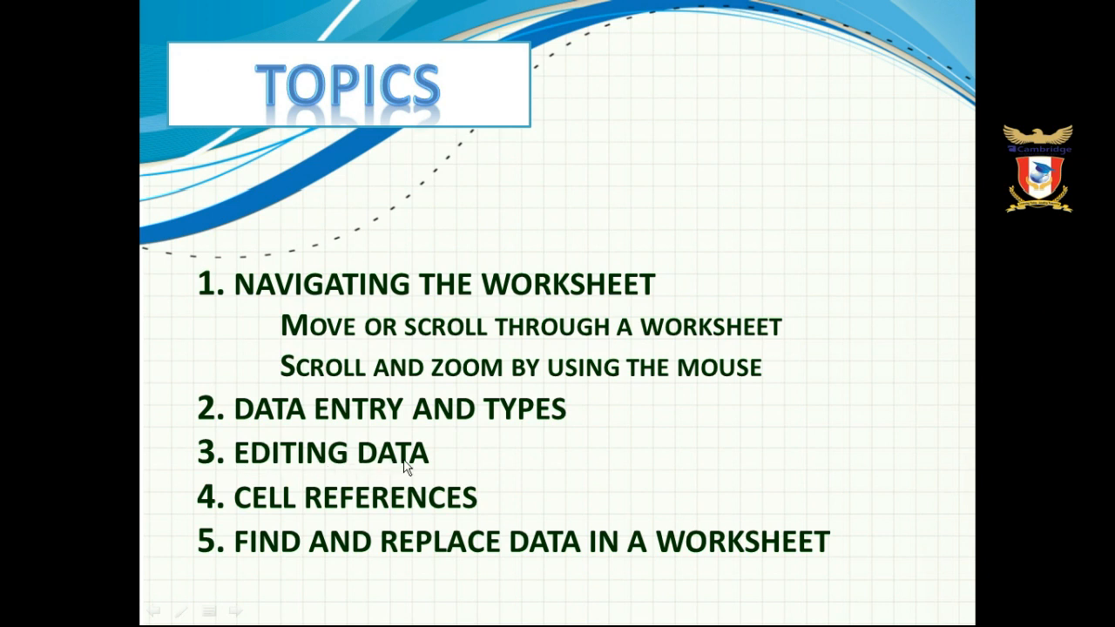
- Switch from the topics slide show back to the Products worksheet in Excel and select cell G20
{"action": "key", "text": "alt+Tab"}
{"action": "key", "text": "alt+Tab"}
{"action": "left_click", "coordinate": [623, 471]}
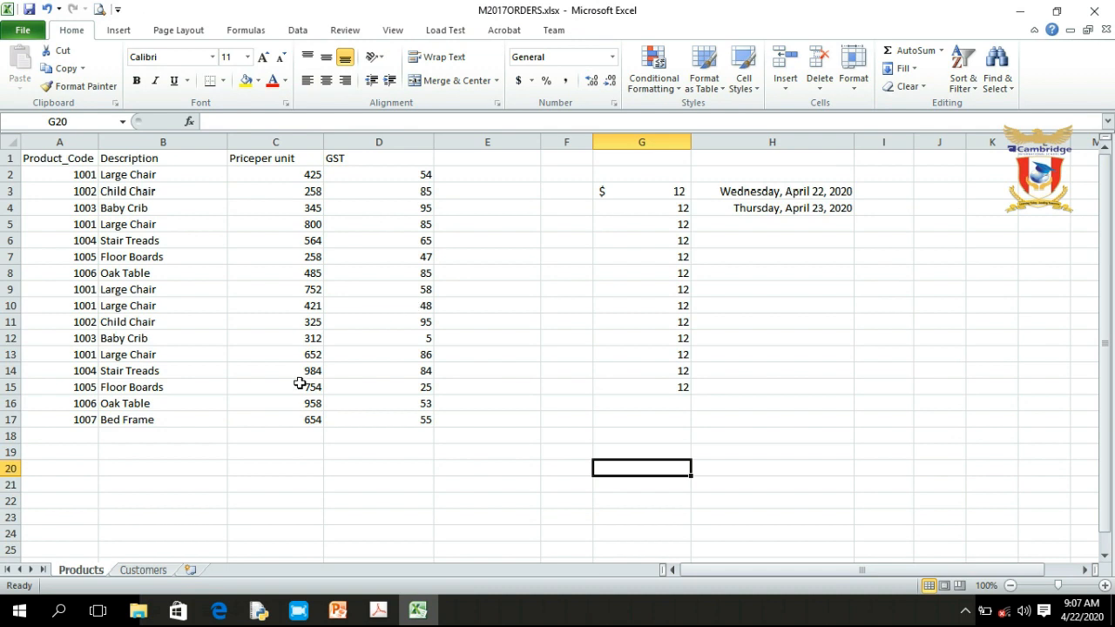
- Set the Bed Frame's price per unit in cell C17 to 720
{"action": "left_click", "coordinate": [256, 418]}
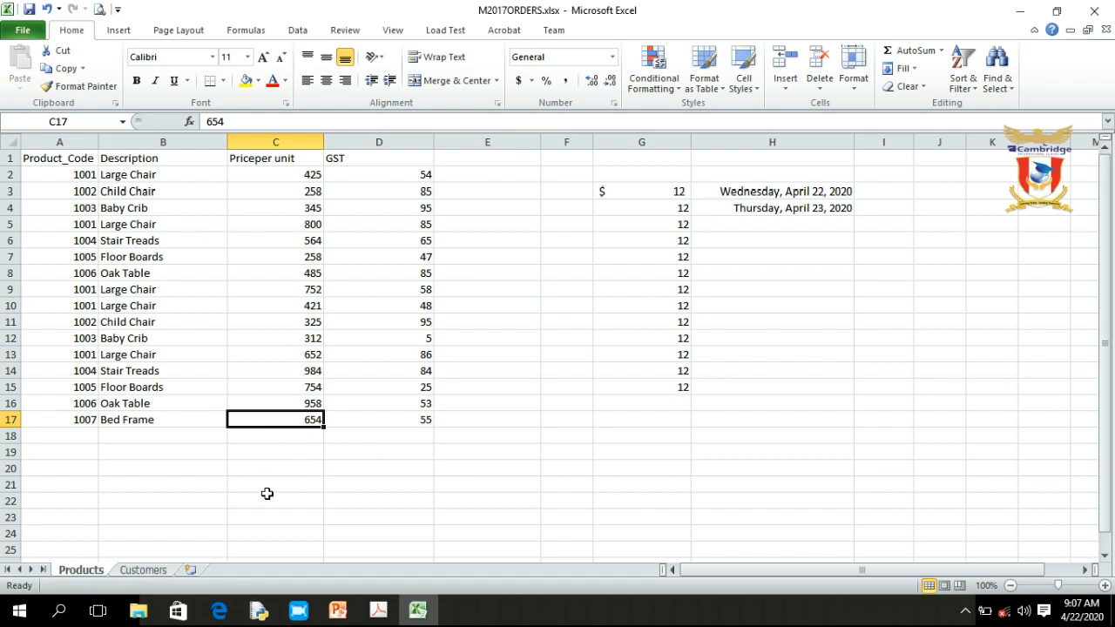
{"action": "left_click", "coordinate": [316, 501]}
{"action": "left_click", "coordinate": [304, 419]}
{"action": "left_click", "coordinate": [240, 122]}
{"action": "left_click", "coordinate": [248, 120]}
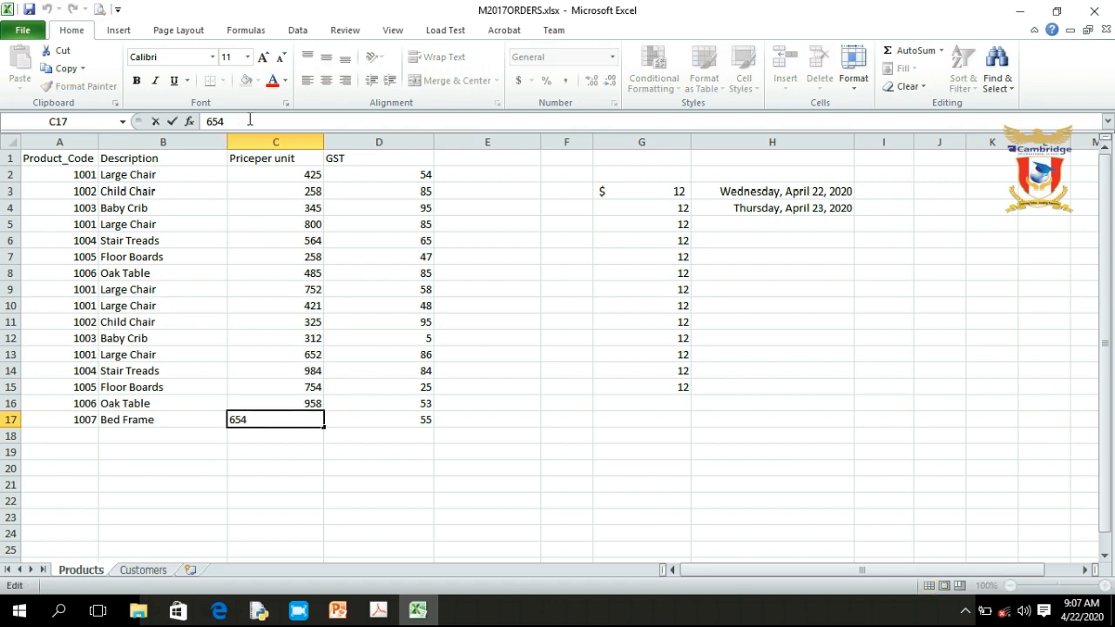
{"action": "key", "text": "BackSpace"}
{"action": "key", "text": "BackSpace"}
{"action": "key", "text": "BackSpace"}
{"action": "type", "text": "720"}
{"action": "key", "text": "Return"}
{"action": "left_click", "coordinate": [307, 418]}
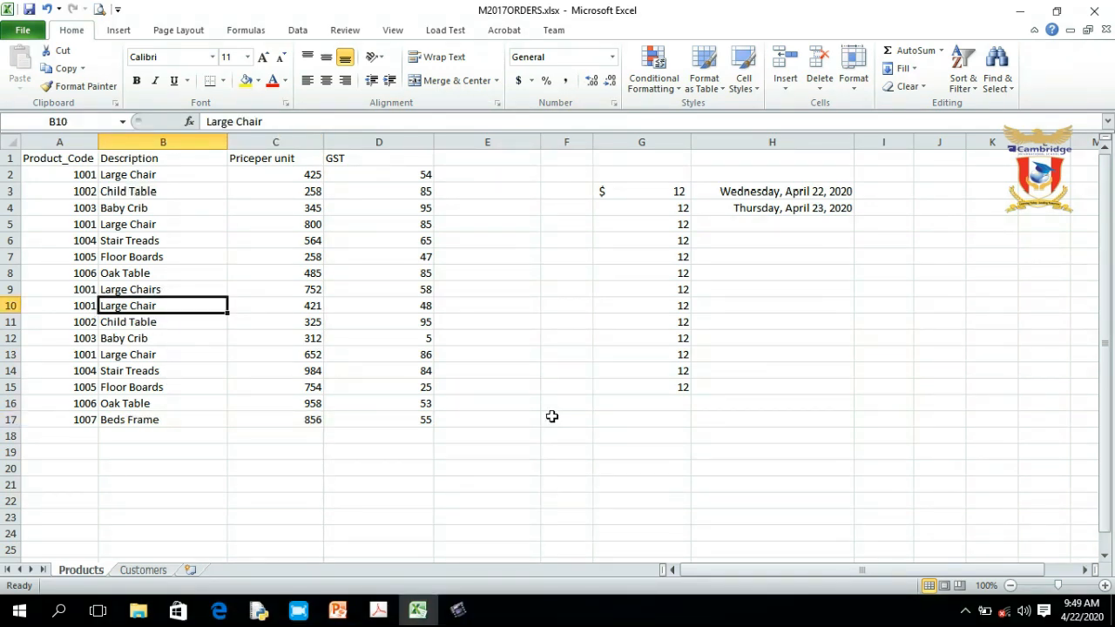
- Edit the description in cell B15 to read "Floor Board"
{"action": "double_click", "coordinate": [151, 388]}
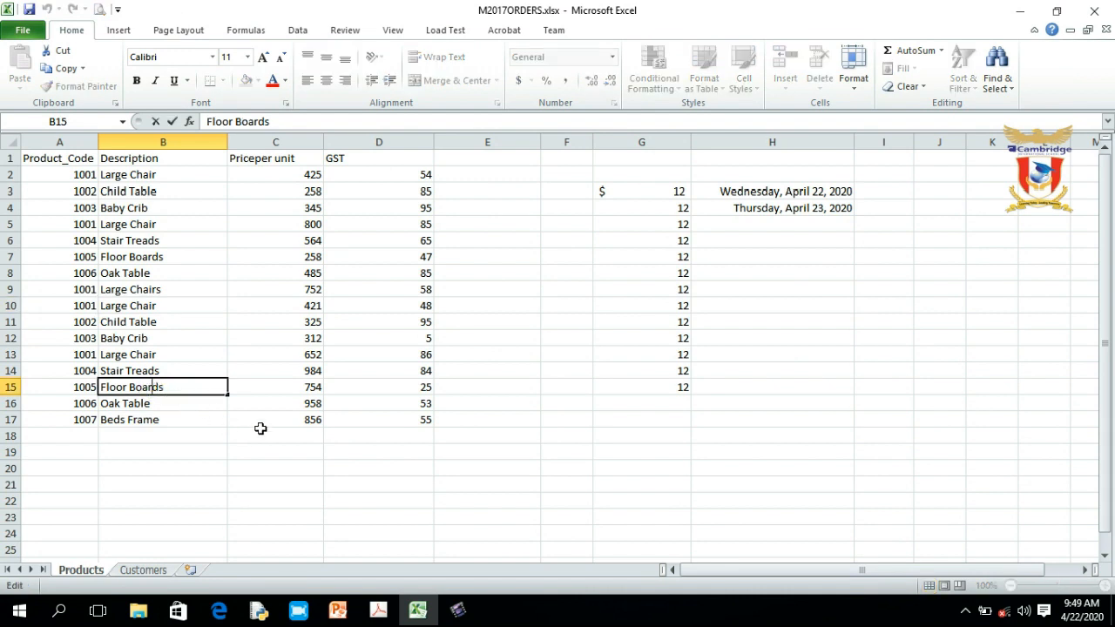
{"action": "key", "text": "Right"}
{"action": "key", "text": "Right"}
{"action": "key", "text": "BackSpace"}
{"action": "key", "text": "Return"}
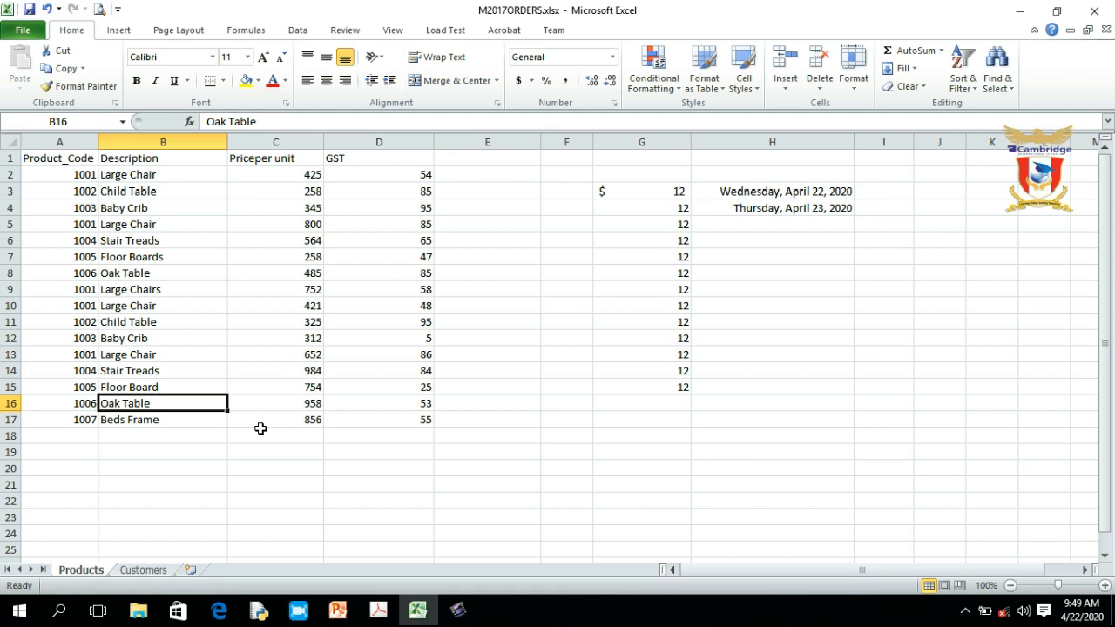
- Change the description in cell B9 to "Small Chair" by editing its existing text
{"action": "left_click", "coordinate": [152, 306]}
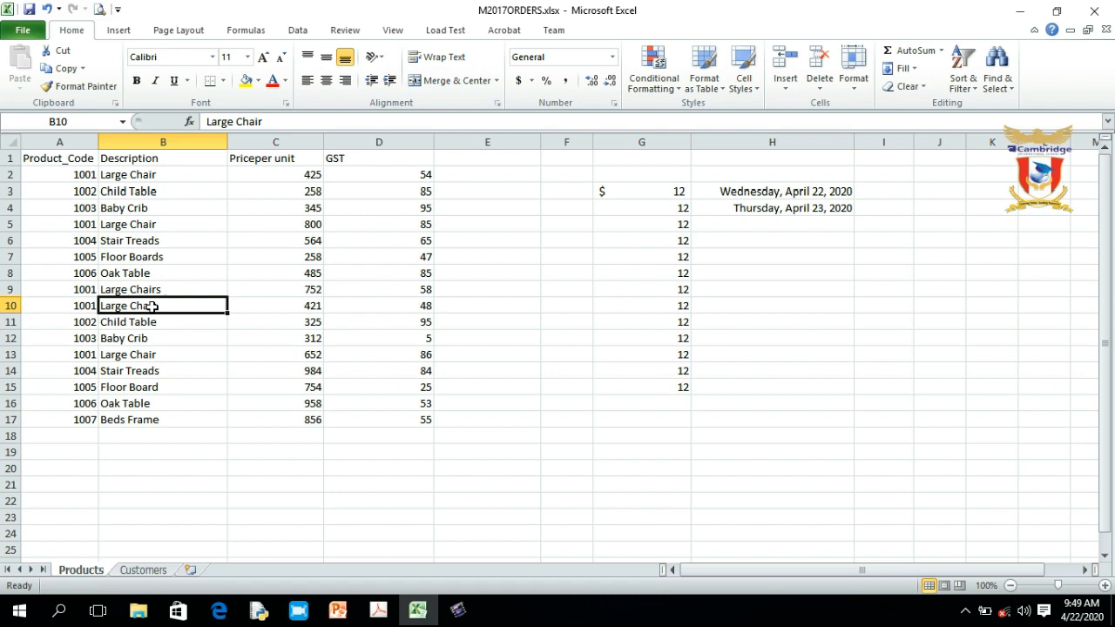
{"action": "left_click", "coordinate": [165, 384]}
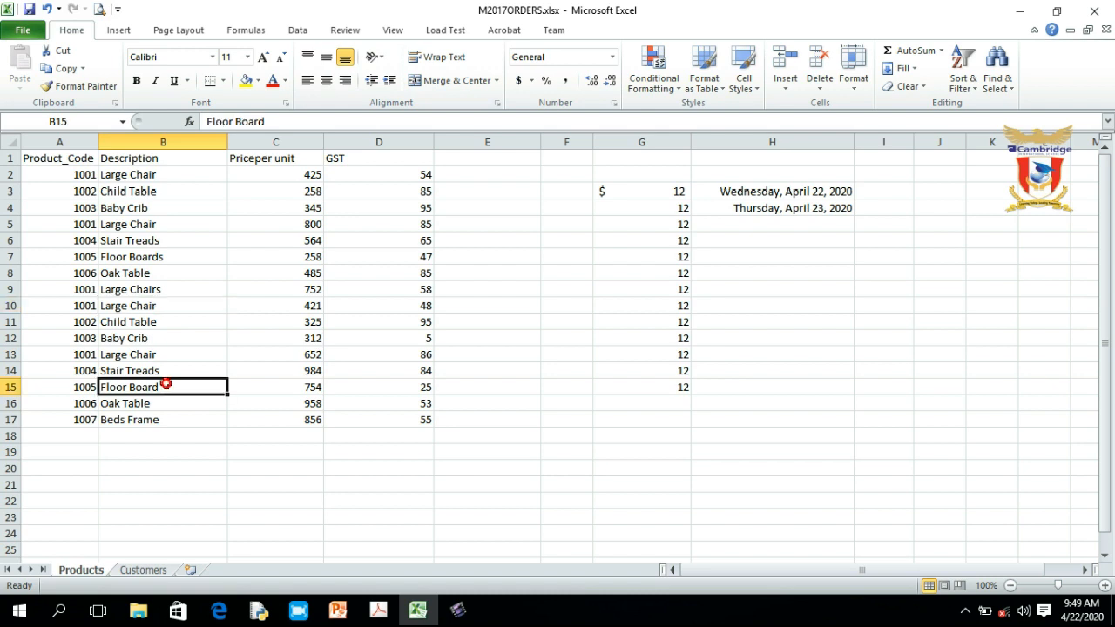
{"action": "left_click", "coordinate": [165, 294]}
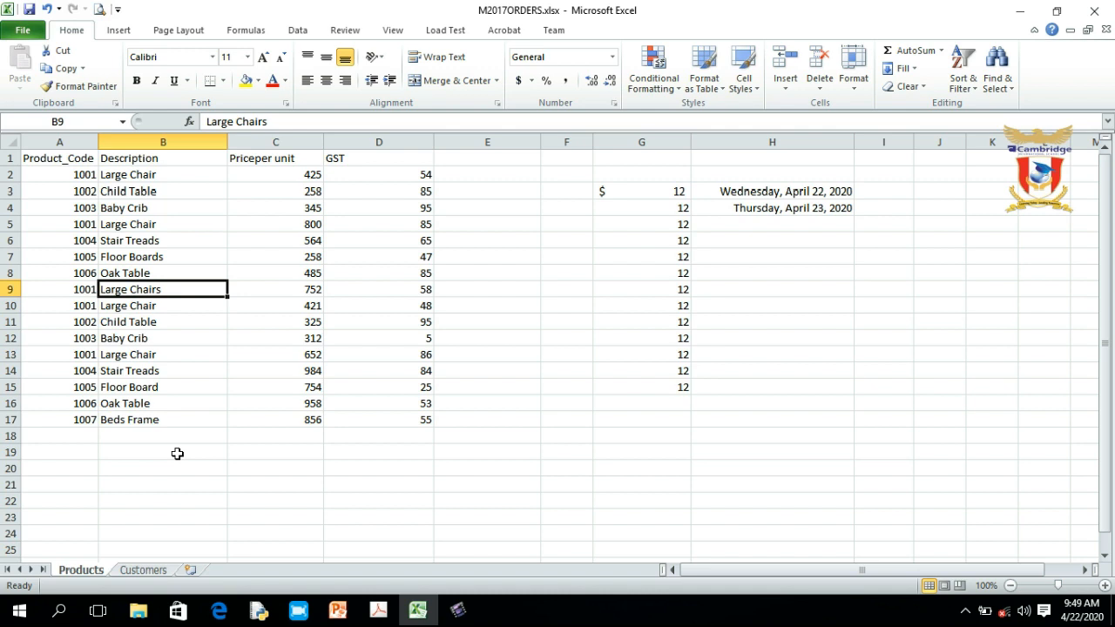
{"action": "key", "text": "F2"}
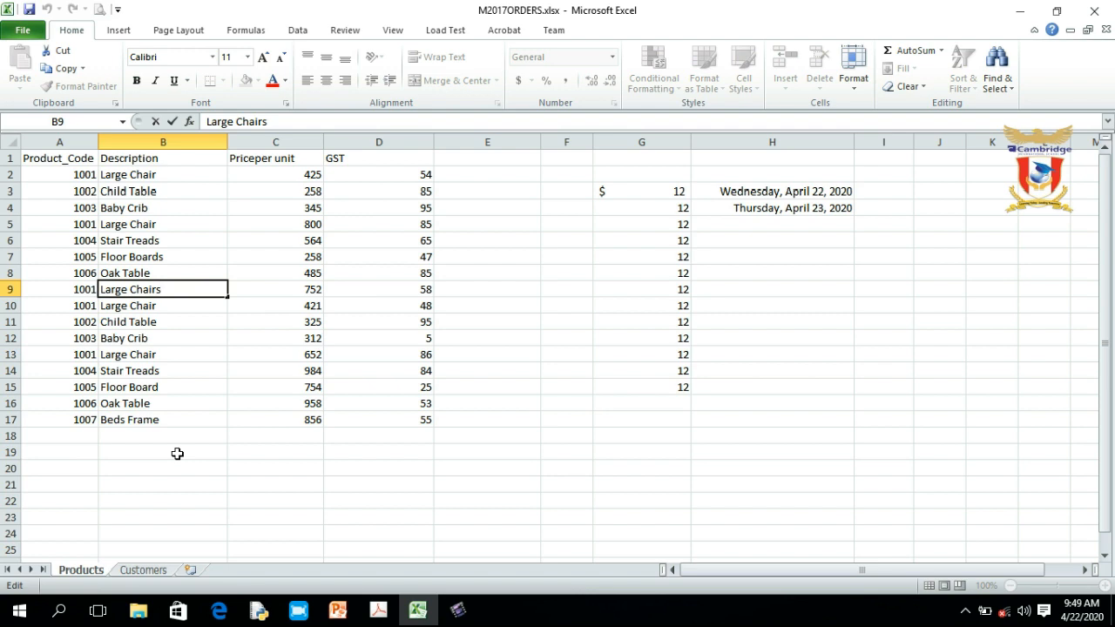
{"action": "key", "text": "BackSpace"}
{"action": "key", "text": "BackSpace"}
{"action": "key", "text": "BackSpace"}
{"action": "key", "text": "BackSpace"}
{"action": "key", "text": "BackSpace"}
{"action": "key", "text": "BackSpace"}
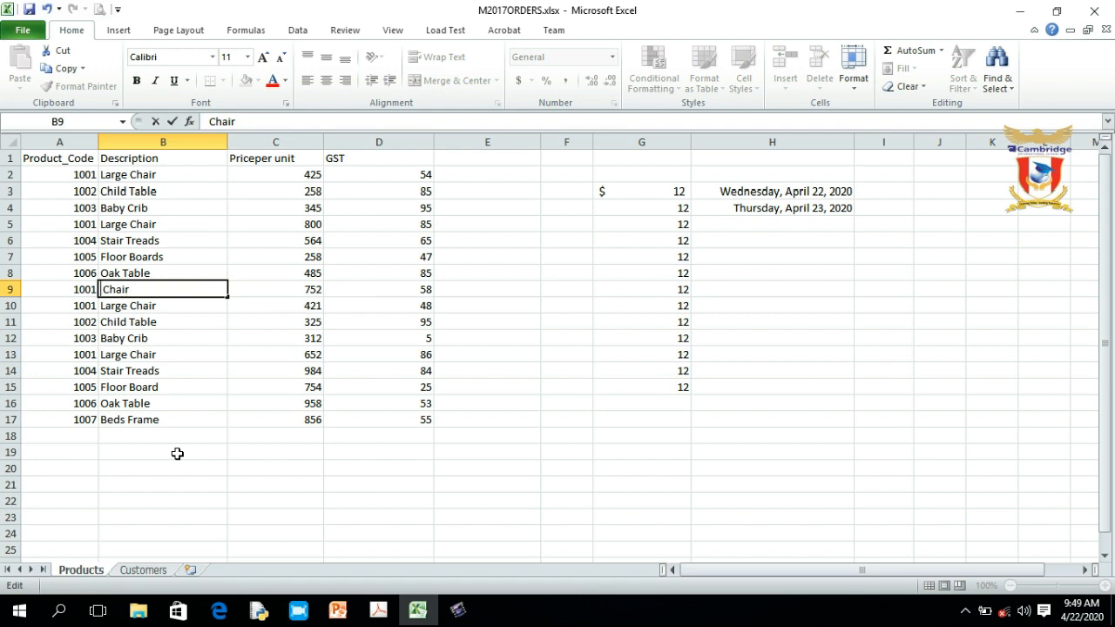
{"action": "type", "text": "Small"}
{"action": "key", "text": "Return"}
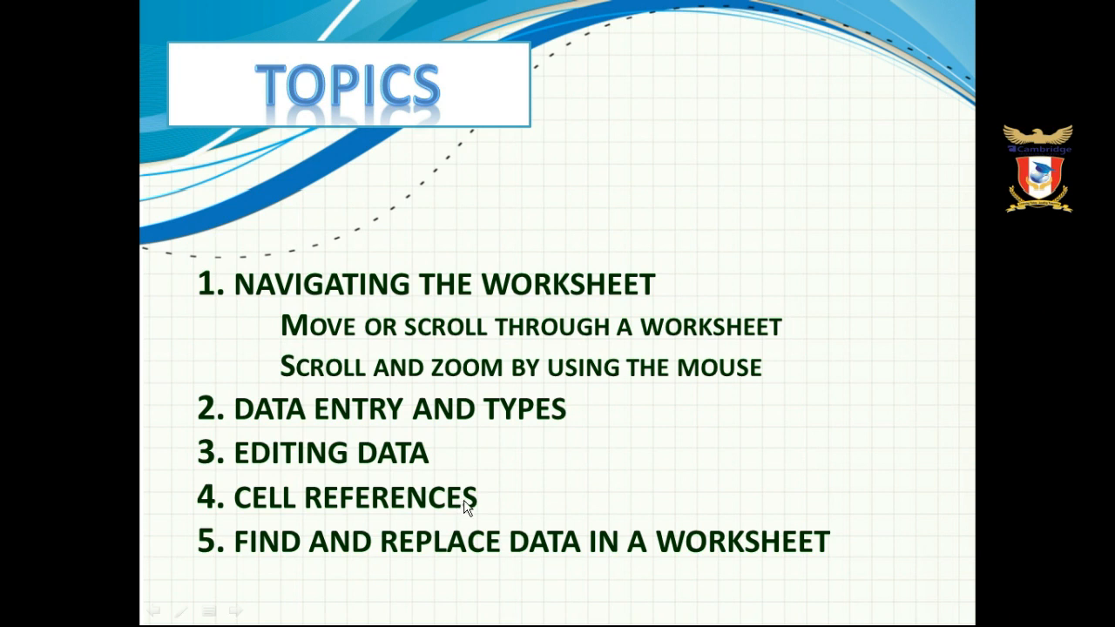
- Switch from the topics slide show to the Products worksheet in Excel and select cell F19
{"action": "key", "text": "alt+Tab"}
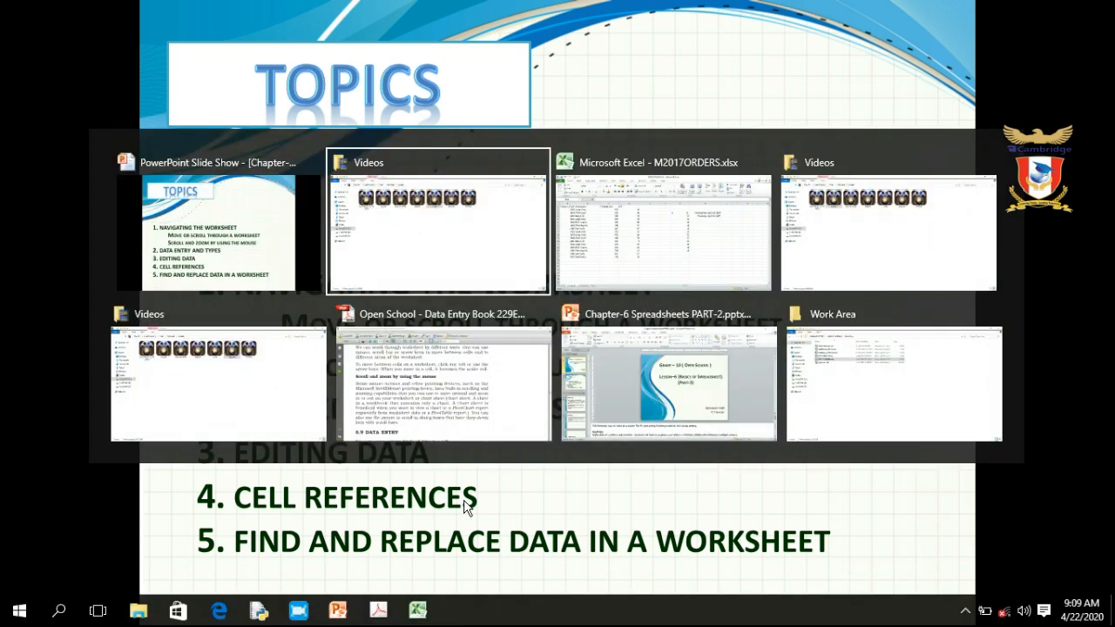
{"action": "key", "text": "alt+Tab"}
{"action": "left_click", "coordinate": [571, 451]}
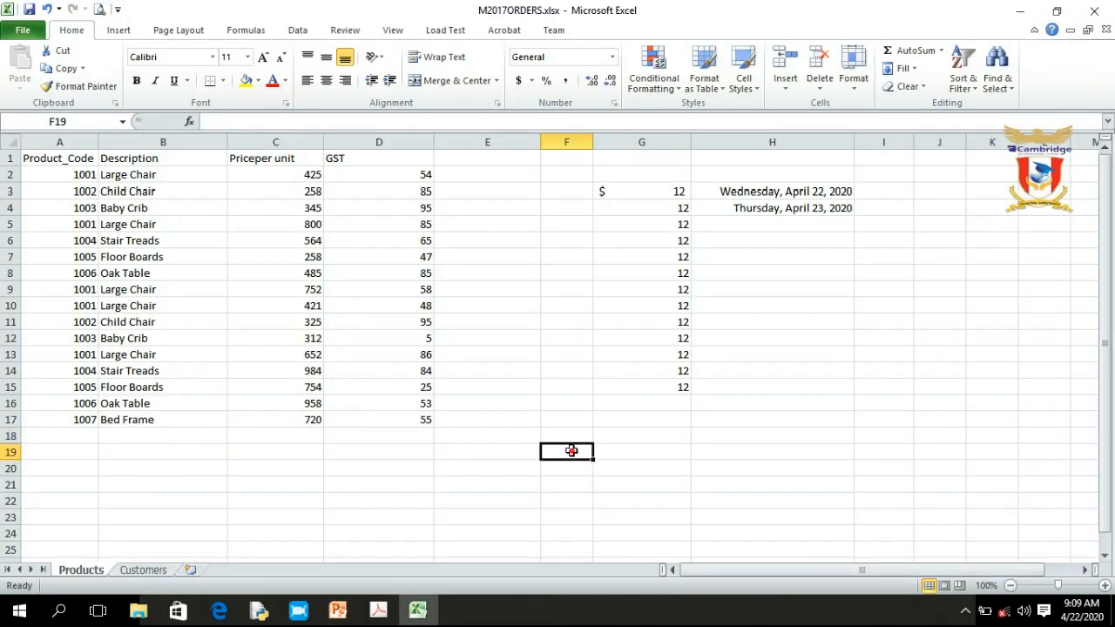
- Examine the cell references of several product cells, including D17, D9, B9, D6, C16, B6 and C17
{"action": "left_click", "coordinate": [413, 440]}
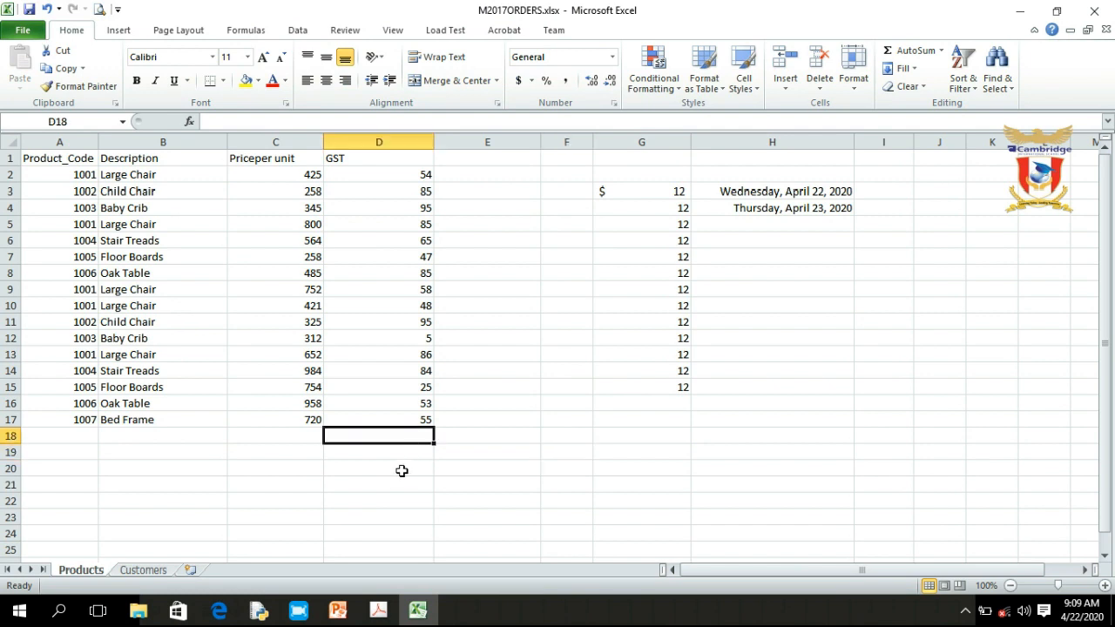
{"action": "left_click", "coordinate": [408, 482]}
{"action": "left_click", "coordinate": [389, 422]}
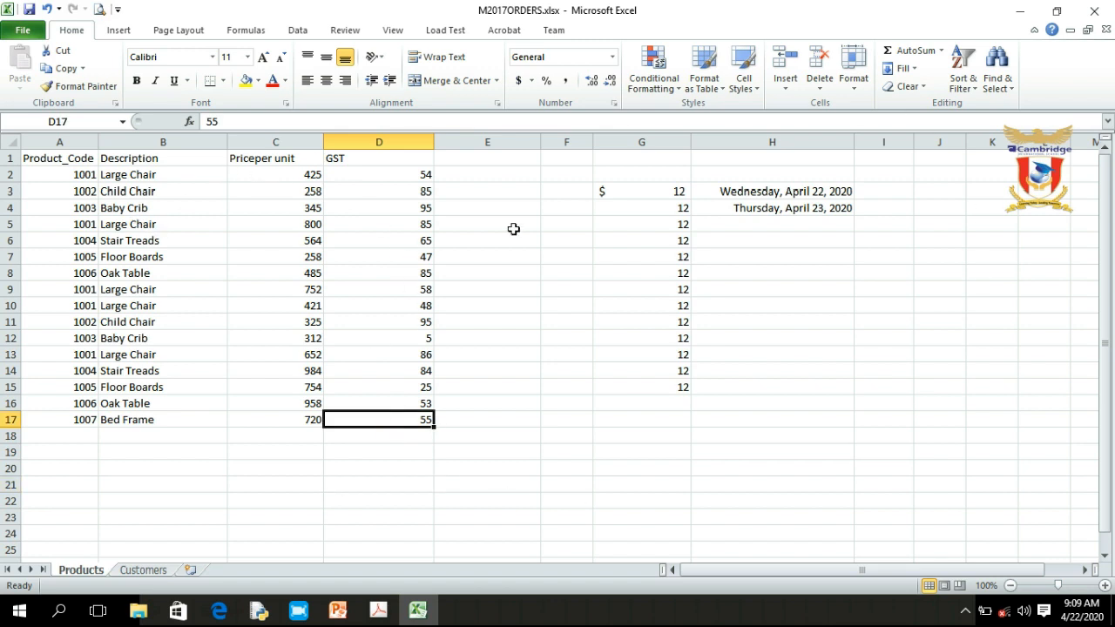
{"action": "left_click", "coordinate": [385, 289]}
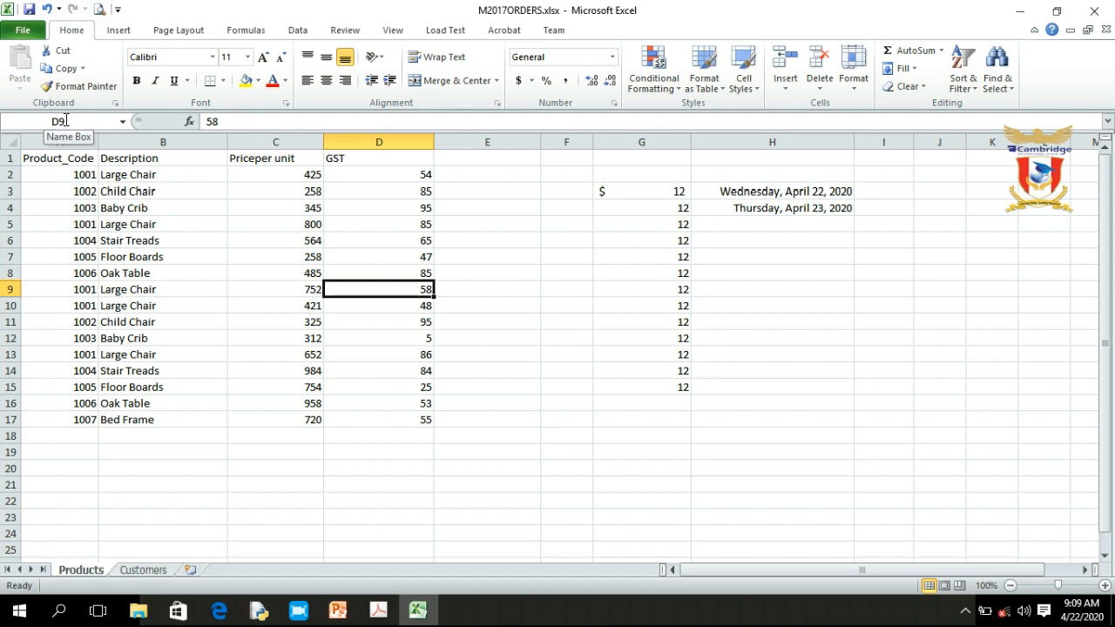
{"action": "left_click", "coordinate": [147, 288]}
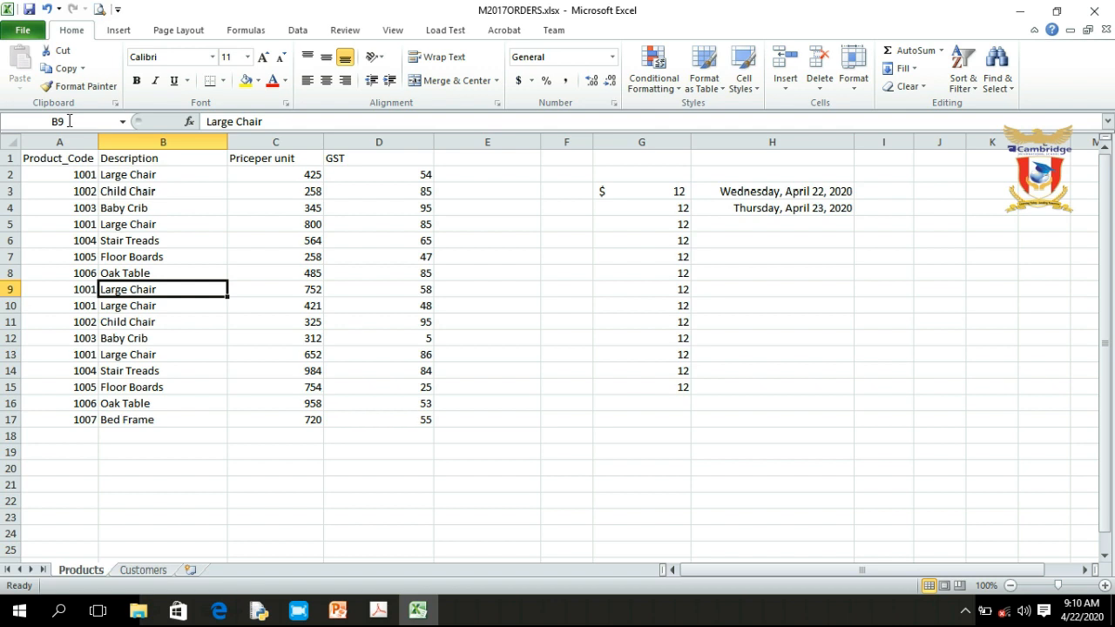
{"action": "left_click", "coordinate": [416, 238]}
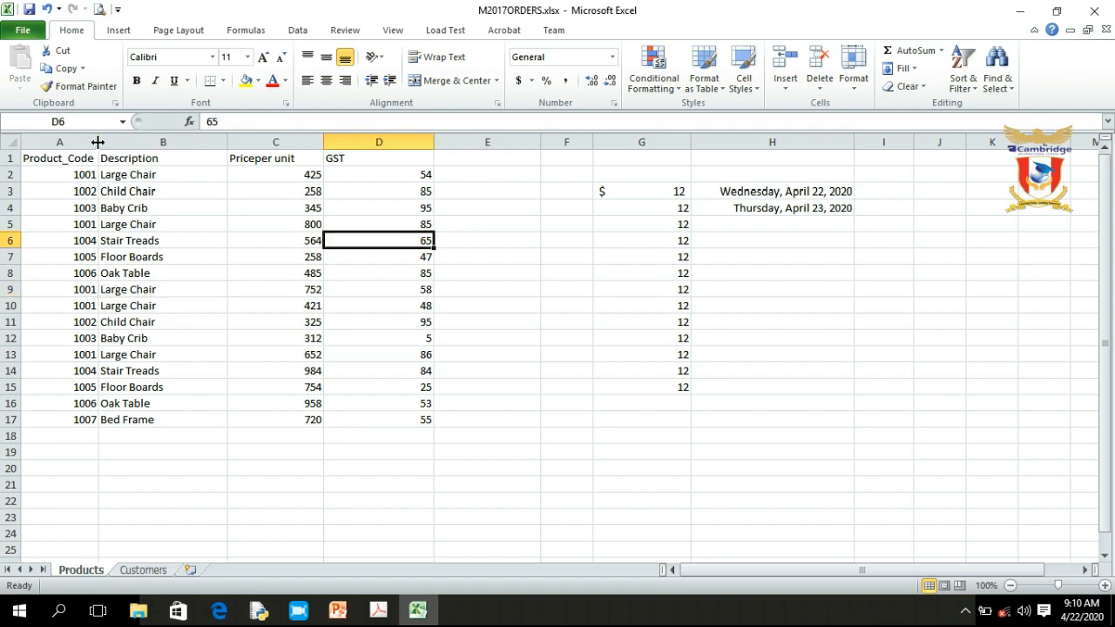
{"action": "left_click", "coordinate": [315, 400]}
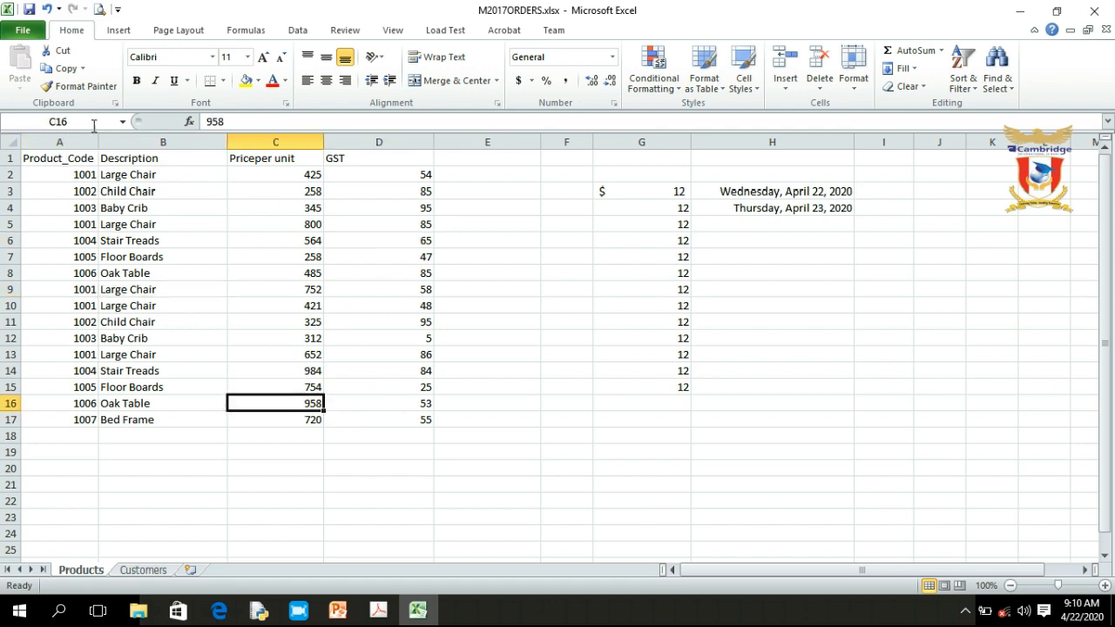
{"action": "left_click", "coordinate": [121, 235]}
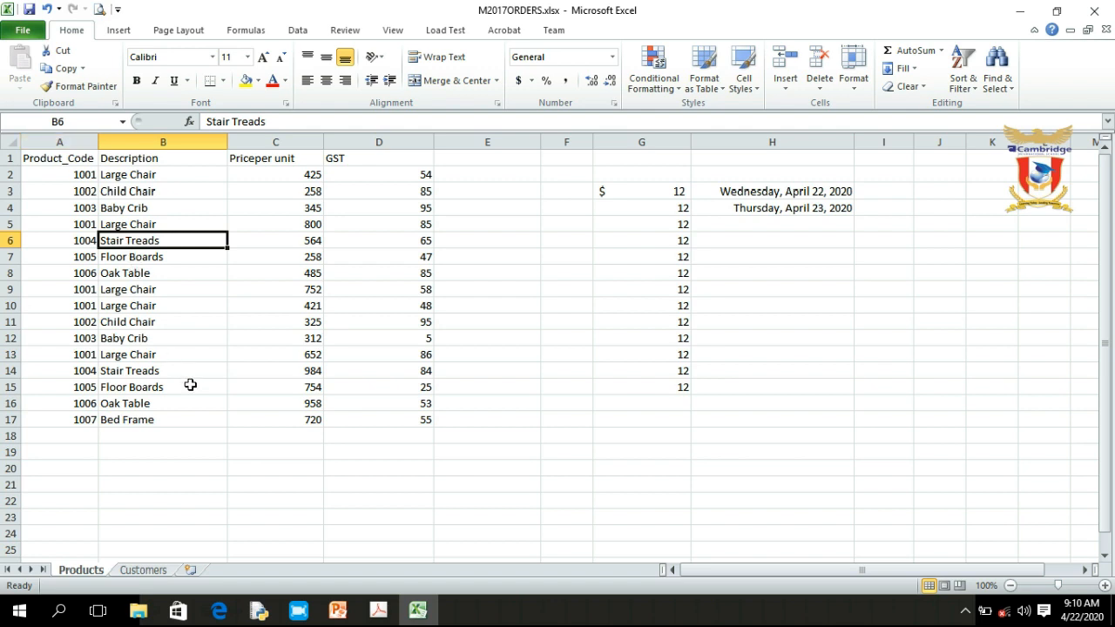
{"action": "left_click", "coordinate": [236, 420]}
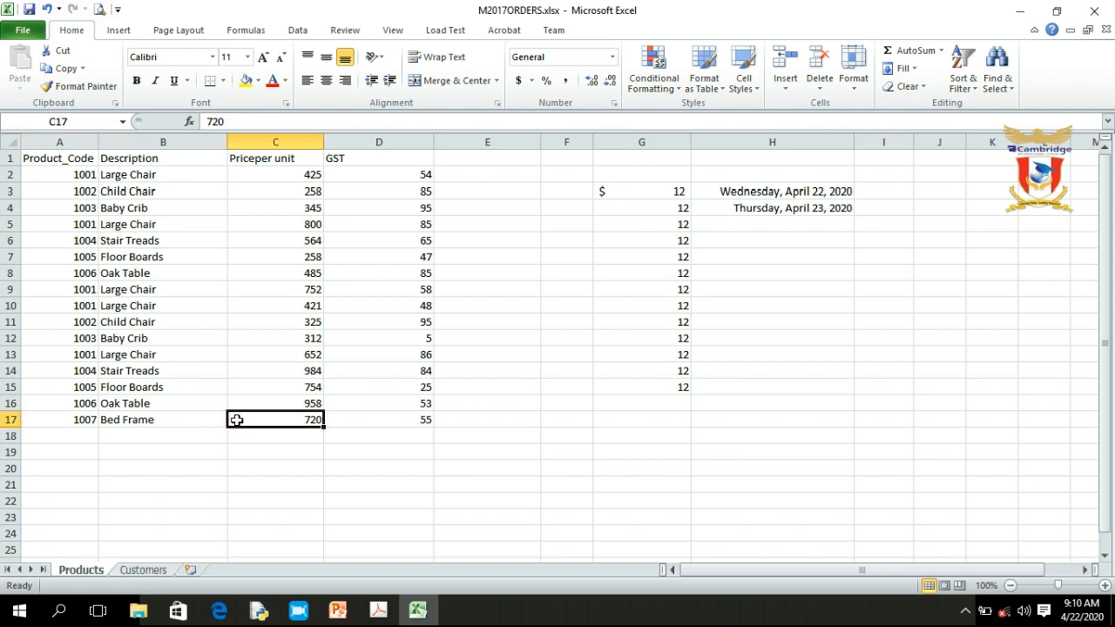
- Switch to the PowerPoint topics slide show to view the find and replace topic, and return to the Excel worksheet
{"action": "key", "text": "alt"}
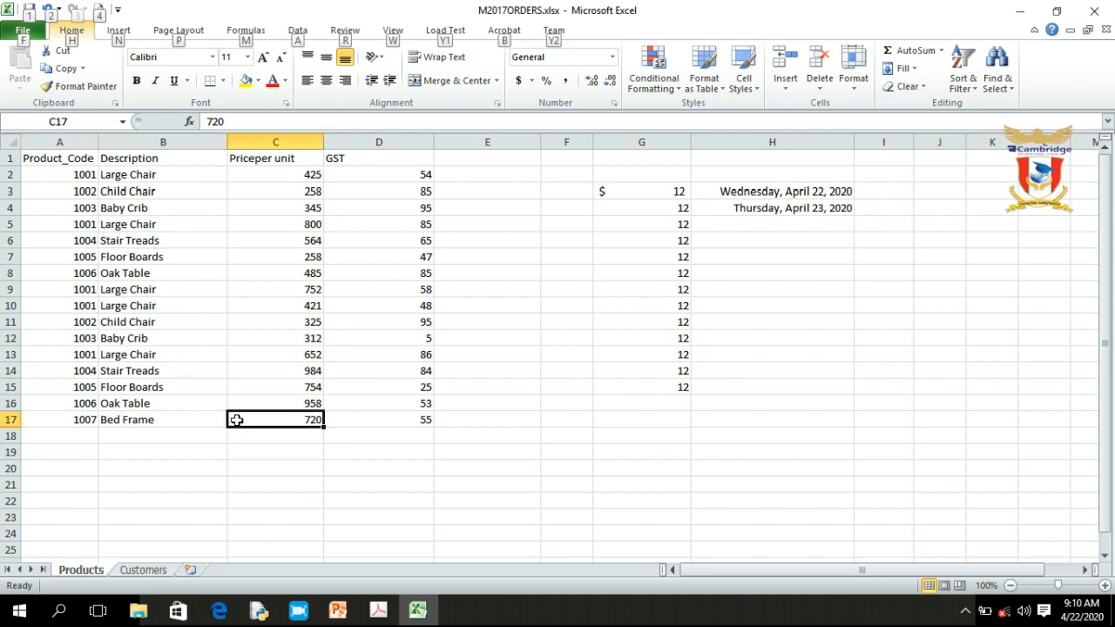
{"action": "key", "text": "alt+Tab"}
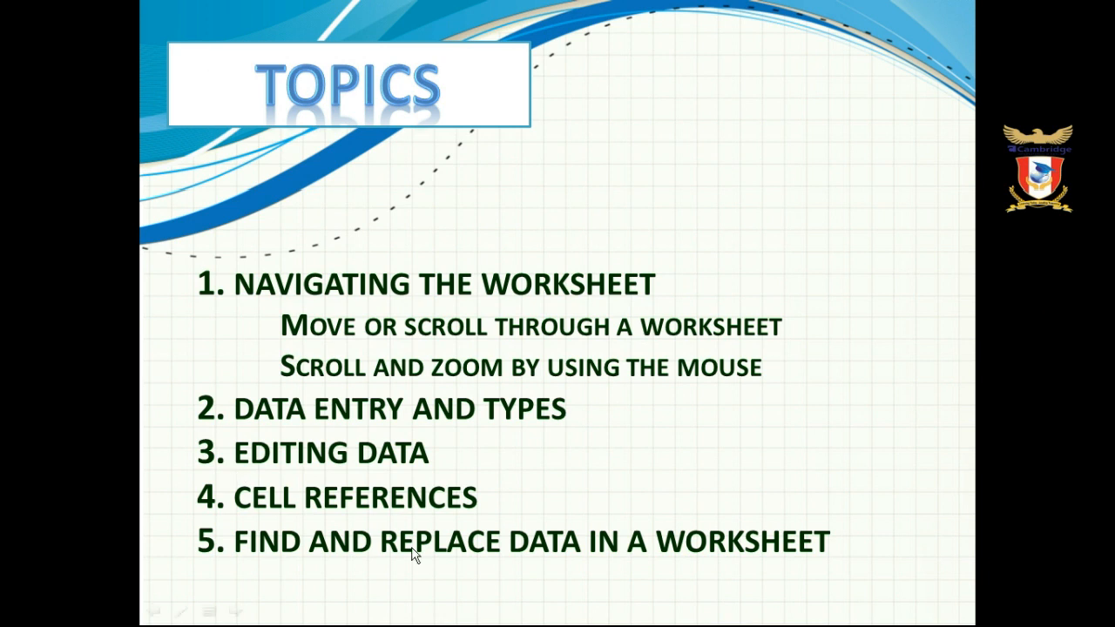
{"action": "key", "text": "alt+Tab"}
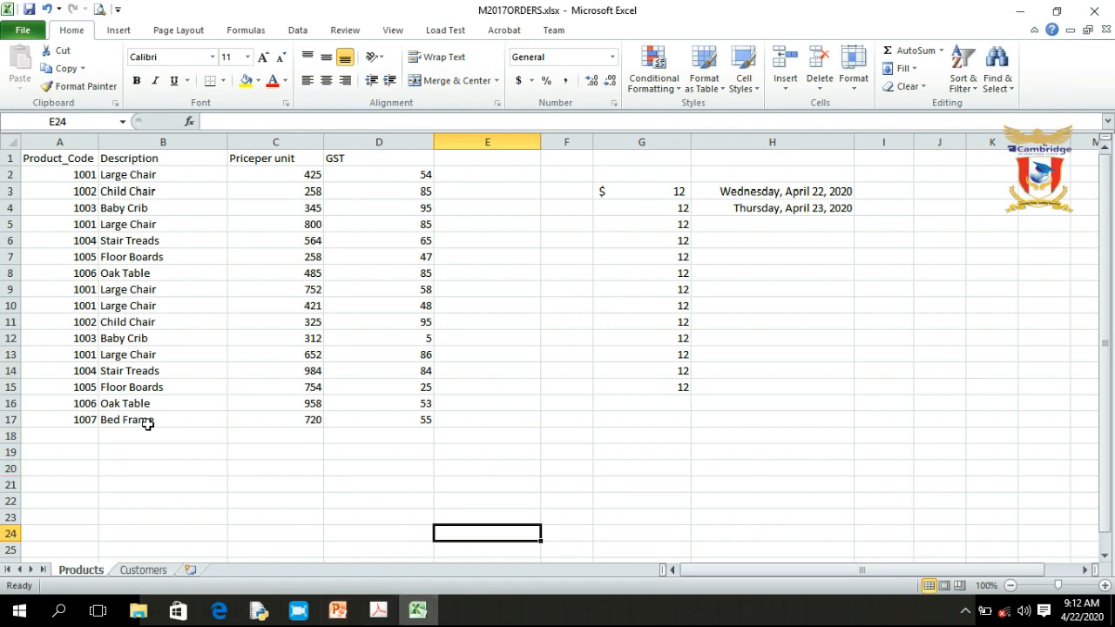
- Search the Products worksheet for "chair" starting from cell B3 and step through the matches one by one
{"action": "left_click", "coordinate": [135, 185]}
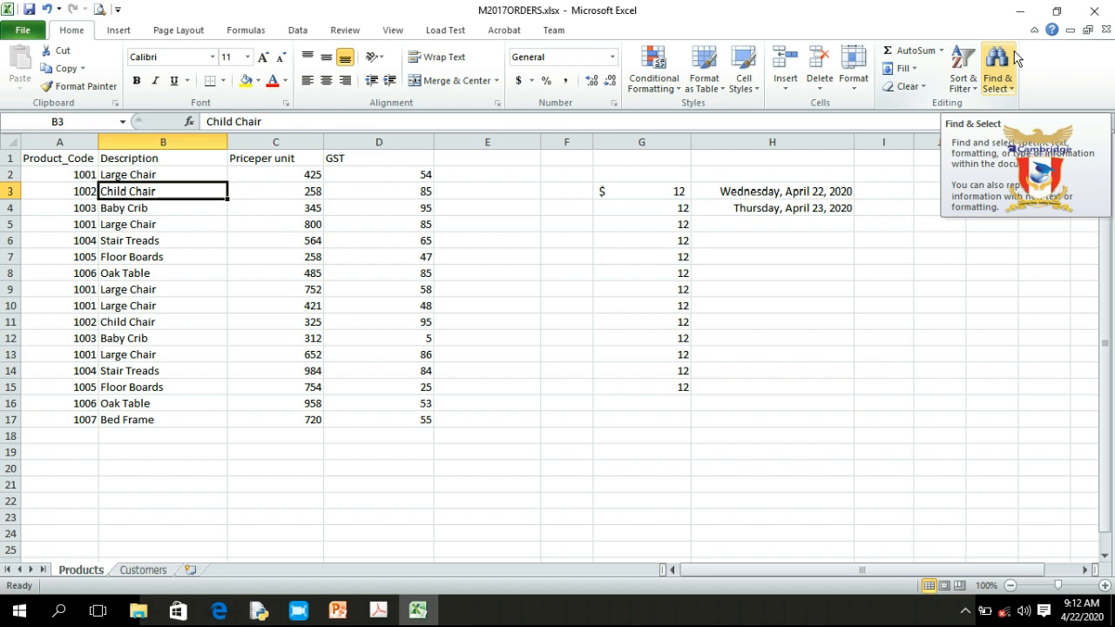
{"action": "left_click", "coordinate": [1013, 96]}
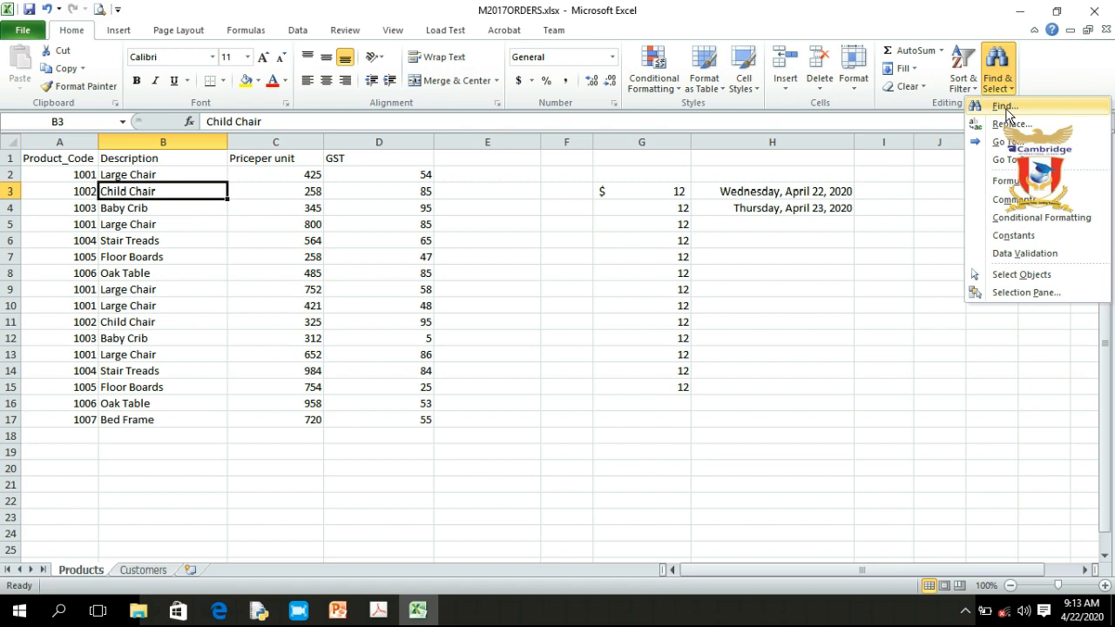
{"action": "left_click", "coordinate": [1006, 110]}
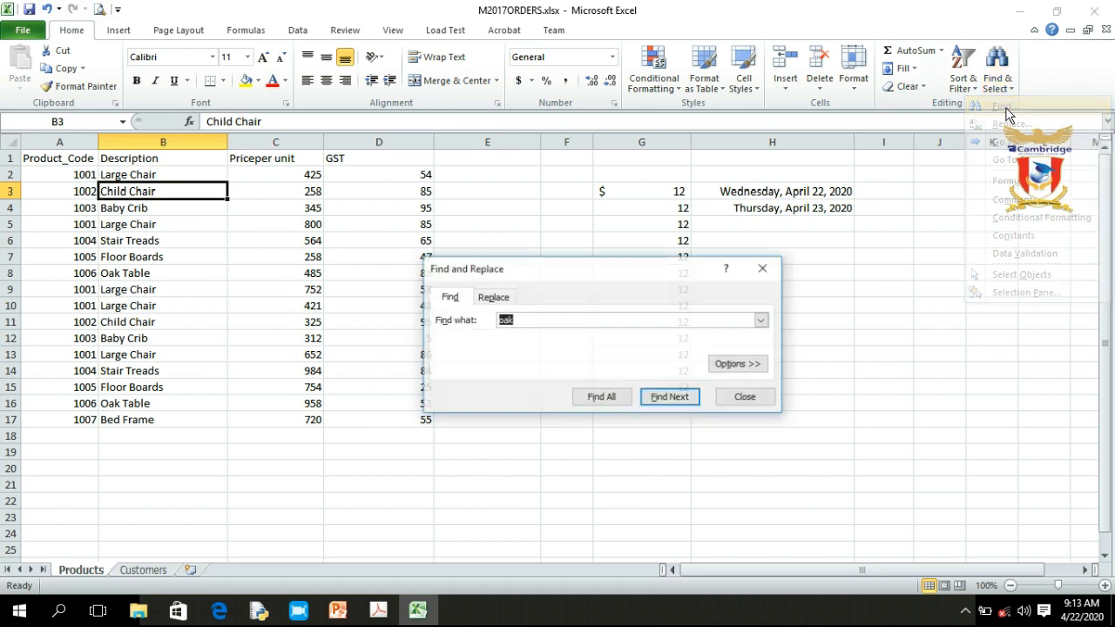
{"action": "left_click_drag", "start_coordinate": [653, 273], "coordinate": [710, 166]}
{"action": "key", "text": "BackSpace"}
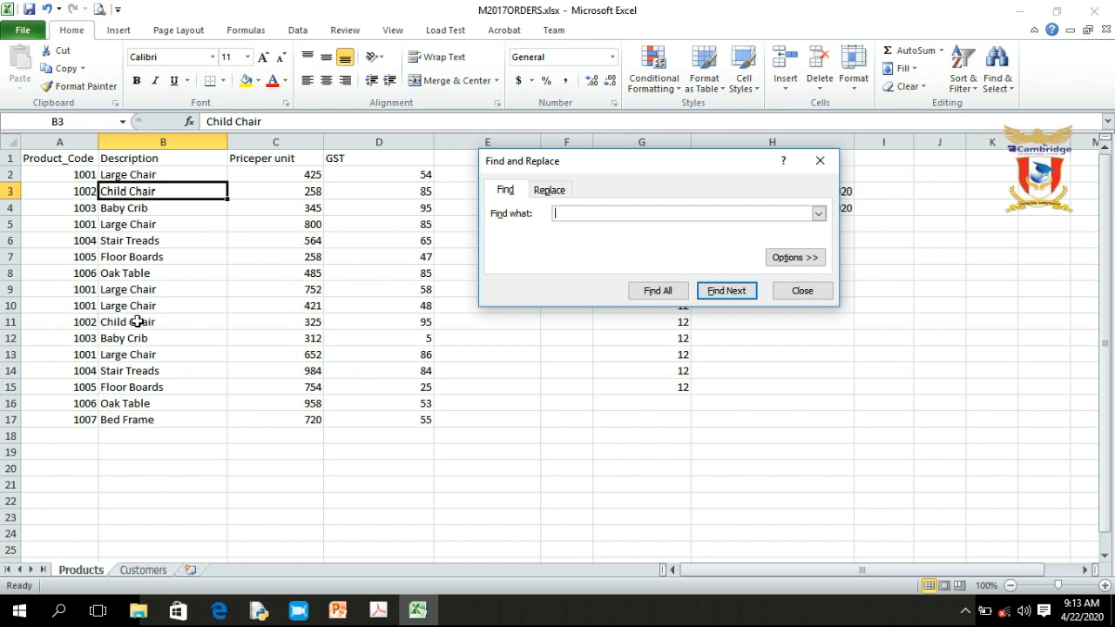
{"action": "type", "text": "chair"}
{"action": "left_click", "coordinate": [732, 292]}
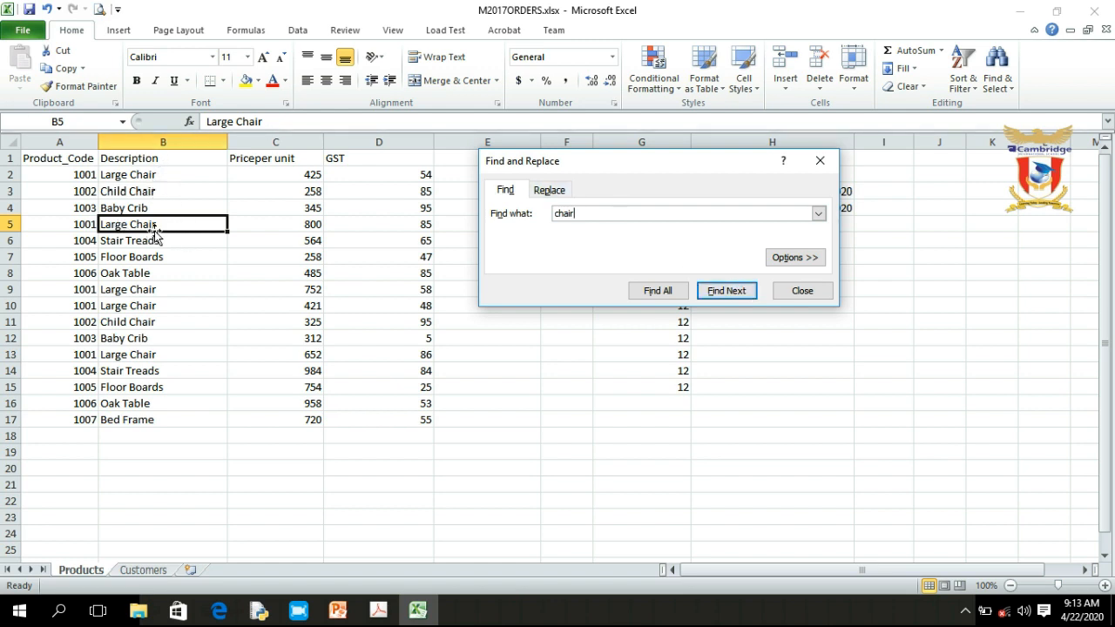
{"action": "left_click", "coordinate": [736, 291]}
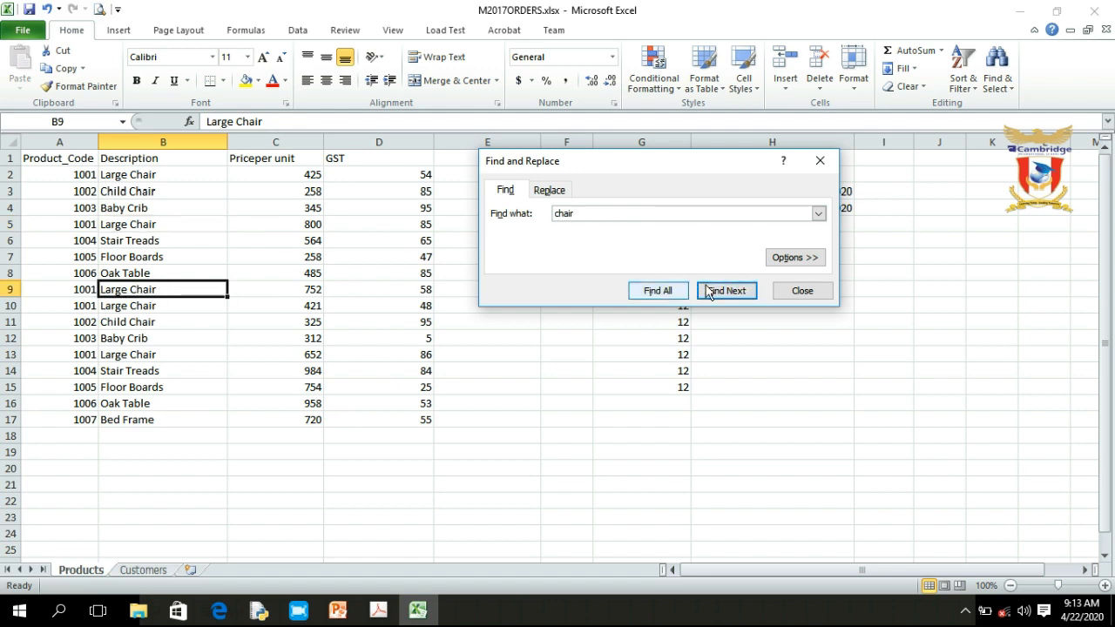
{"action": "left_click", "coordinate": [732, 291]}
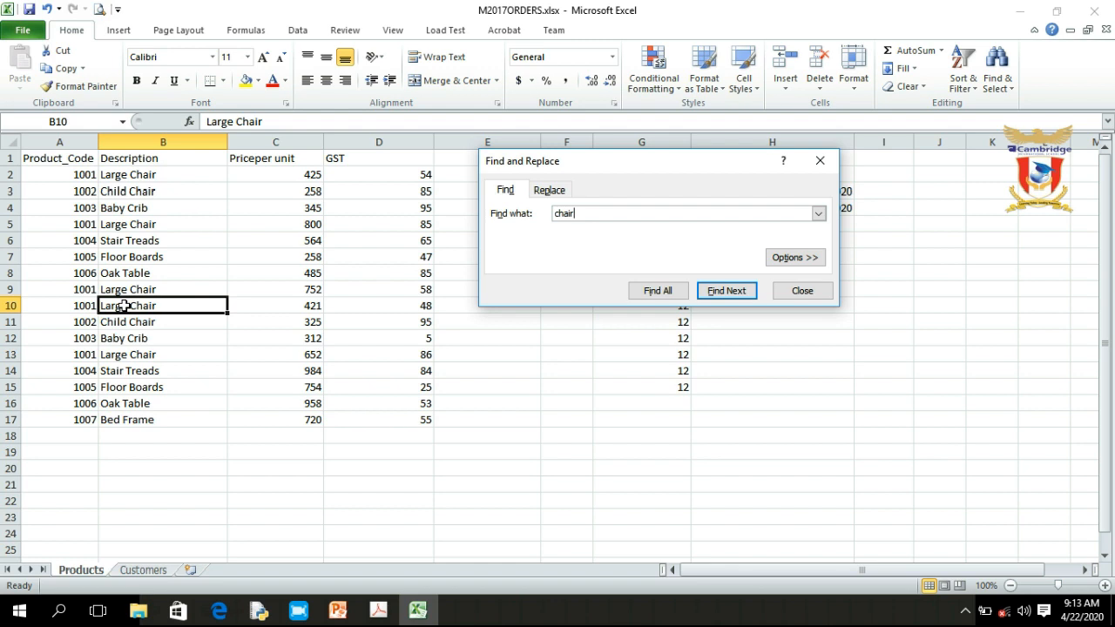
{"action": "left_click", "coordinate": [730, 292]}
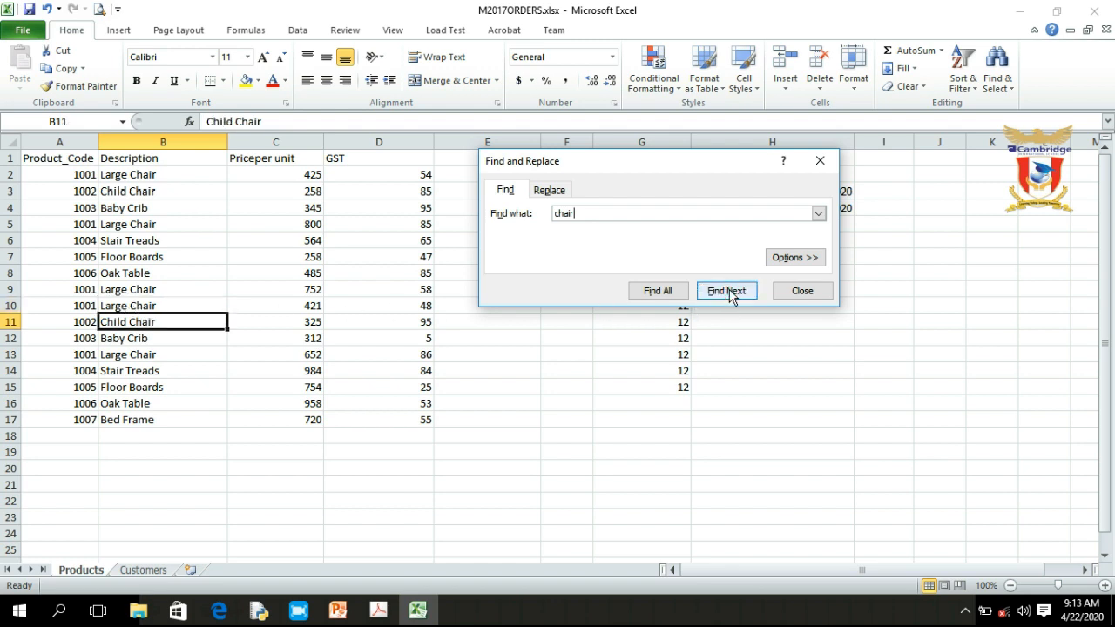
{"action": "left_click", "coordinate": [730, 292]}
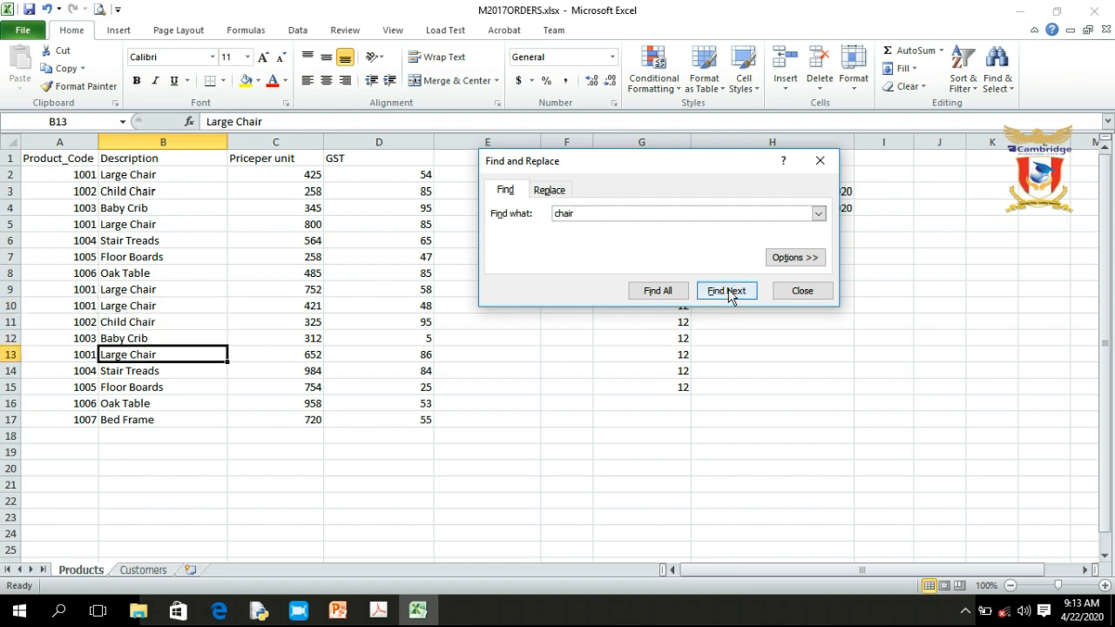
- Replace the search term with 84 and find its next match in the worksheet
{"action": "left_click", "coordinate": [605, 213]}
{"action": "left_click_drag", "start_coordinate": [604, 213], "coordinate": [471, 216]}
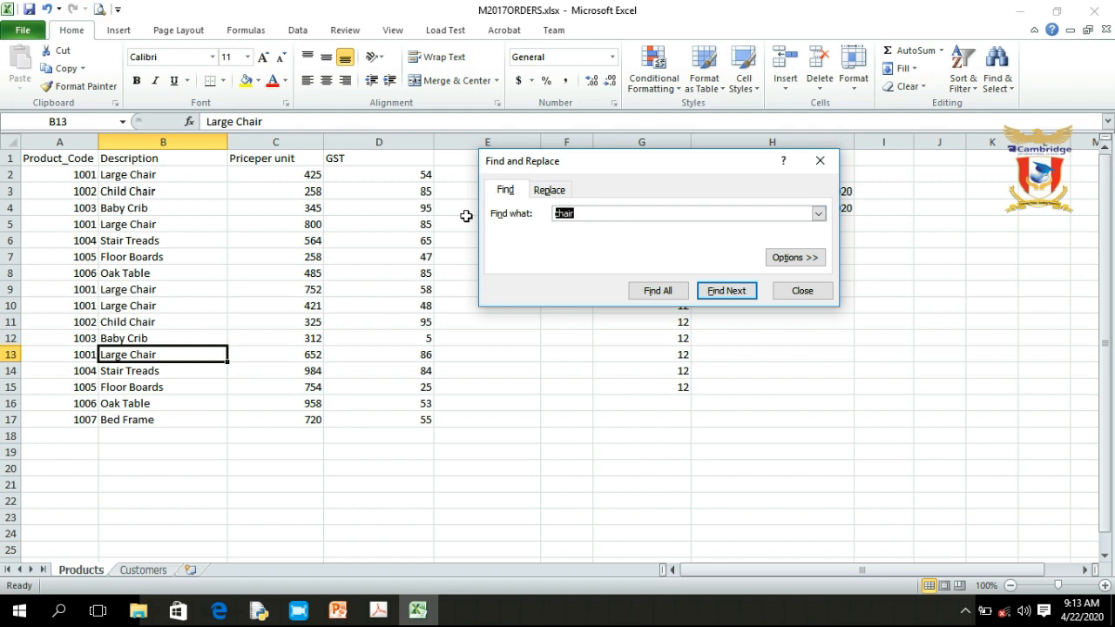
{"action": "type", "text": "84"}
{"action": "left_click", "coordinate": [726, 294]}
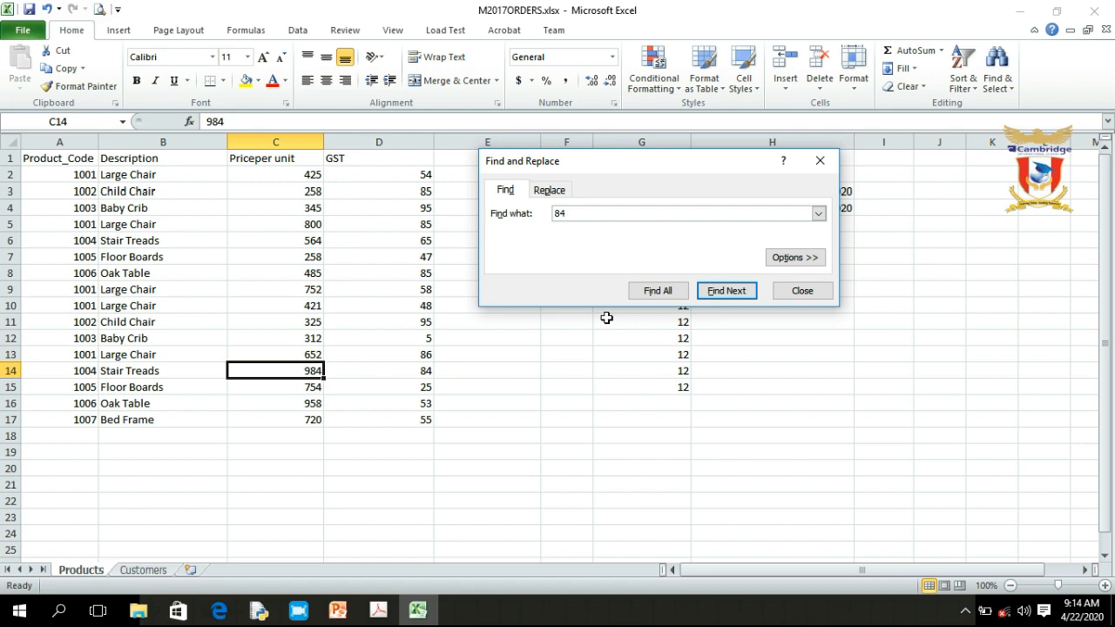
- Step through the remaining matches for 84 in the Products worksheet, and close the search
{"action": "left_click", "coordinate": [736, 294]}
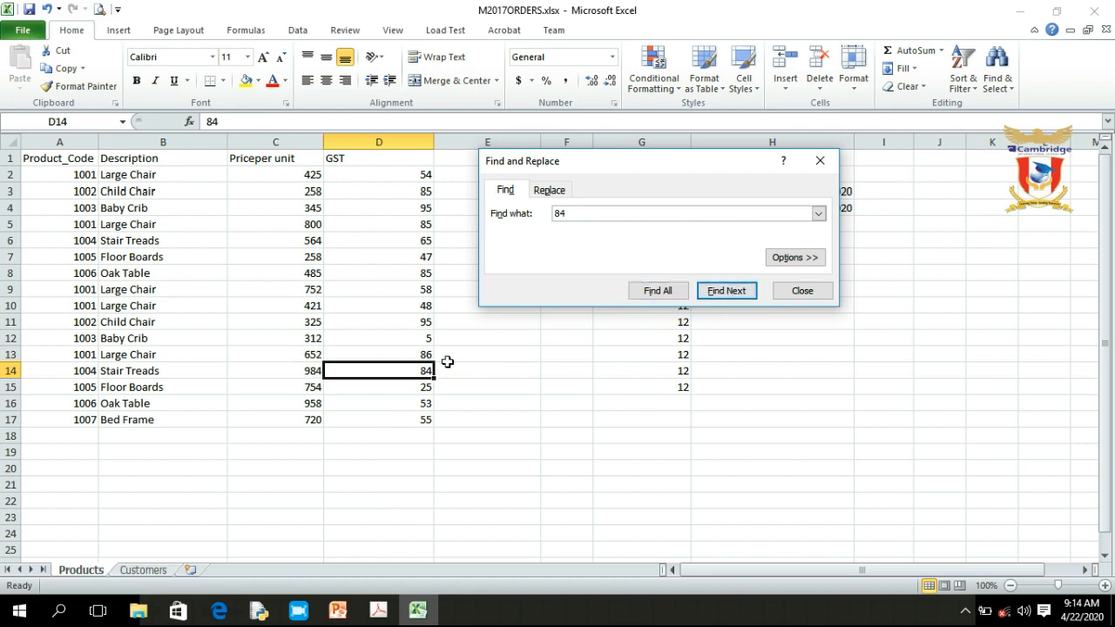
{"action": "left_click", "coordinate": [577, 213]}
{"action": "left_click", "coordinate": [736, 292]}
{"action": "left_click", "coordinate": [737, 293]}
{"action": "left_click", "coordinate": [736, 293]}
{"action": "left_click", "coordinate": [737, 292]}
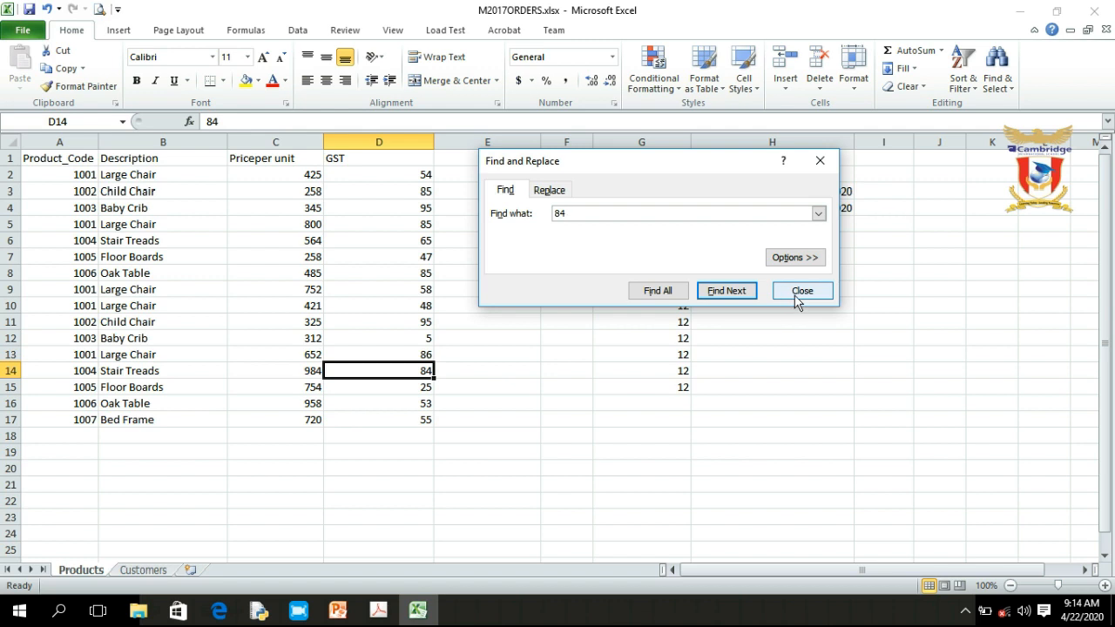
{"action": "left_click", "coordinate": [797, 292]}
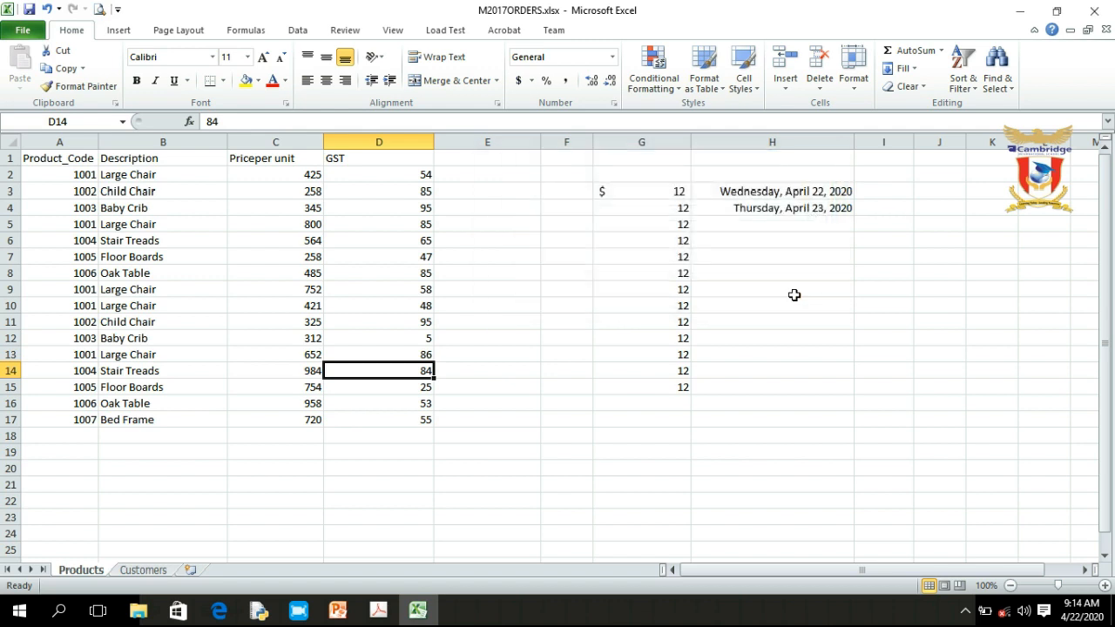
- Set up a find and replace on the Products worksheet with "Child chair" as the search term and "Child Table" as the replacement
{"action": "left_click", "coordinate": [1013, 89]}
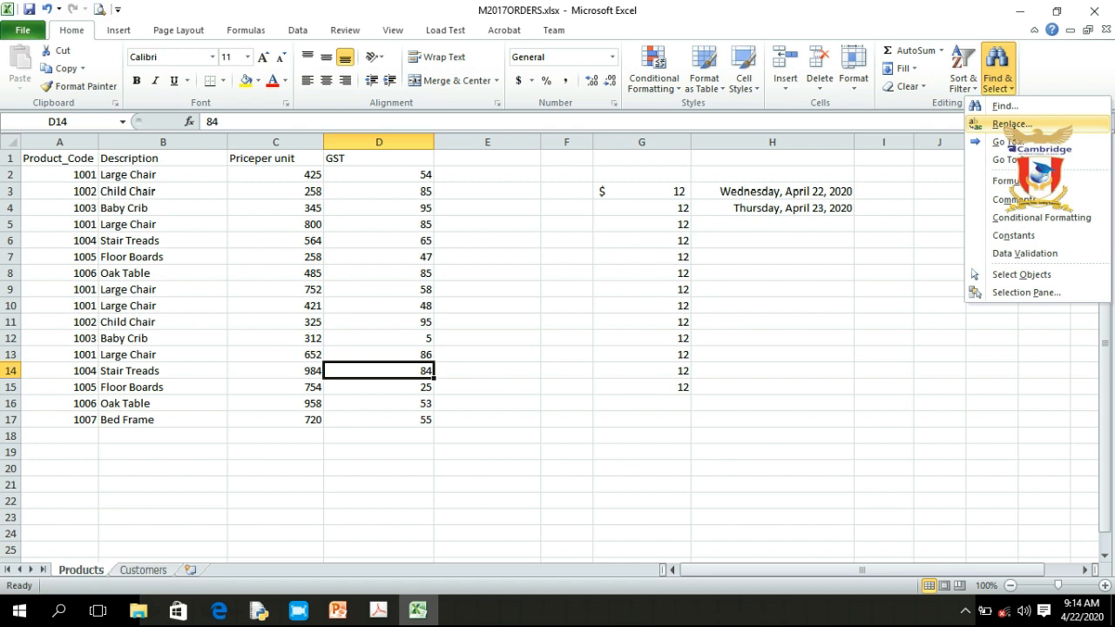
{"action": "left_click", "coordinate": [1010, 123]}
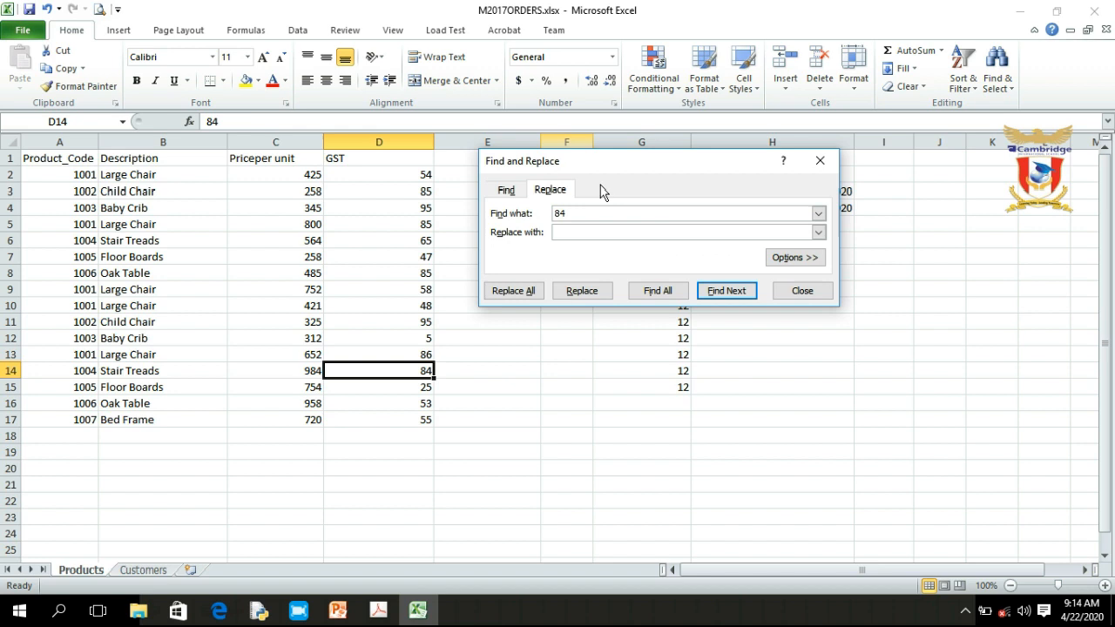
{"action": "left_click_drag", "start_coordinate": [622, 167], "coordinate": [821, 149]}
{"action": "double_click", "coordinate": [772, 195]}
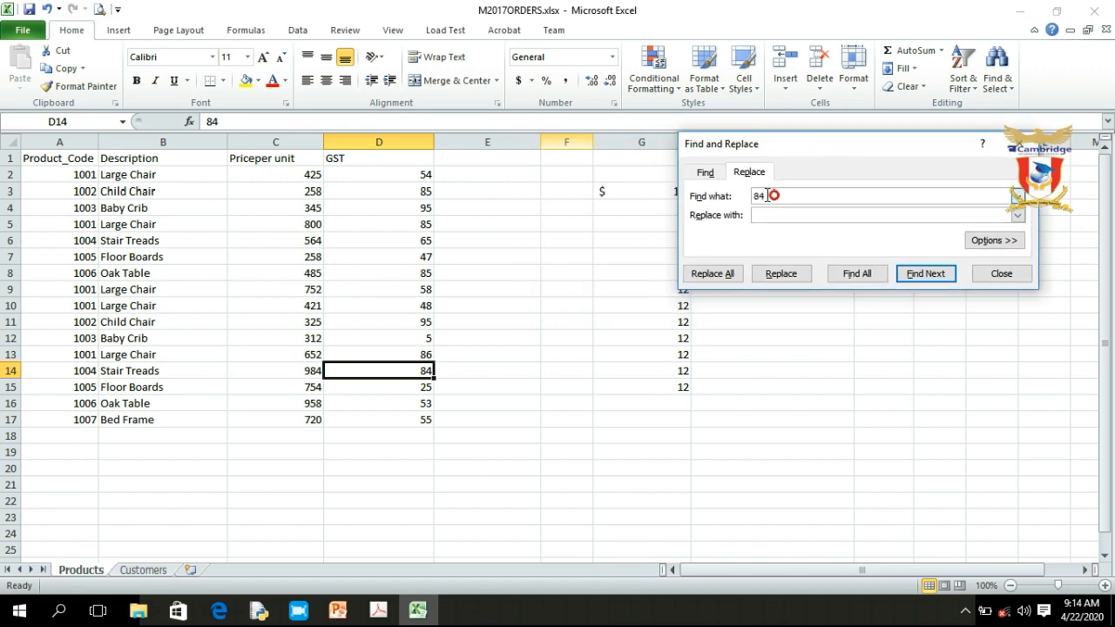
{"action": "key", "text": "BackSpace"}
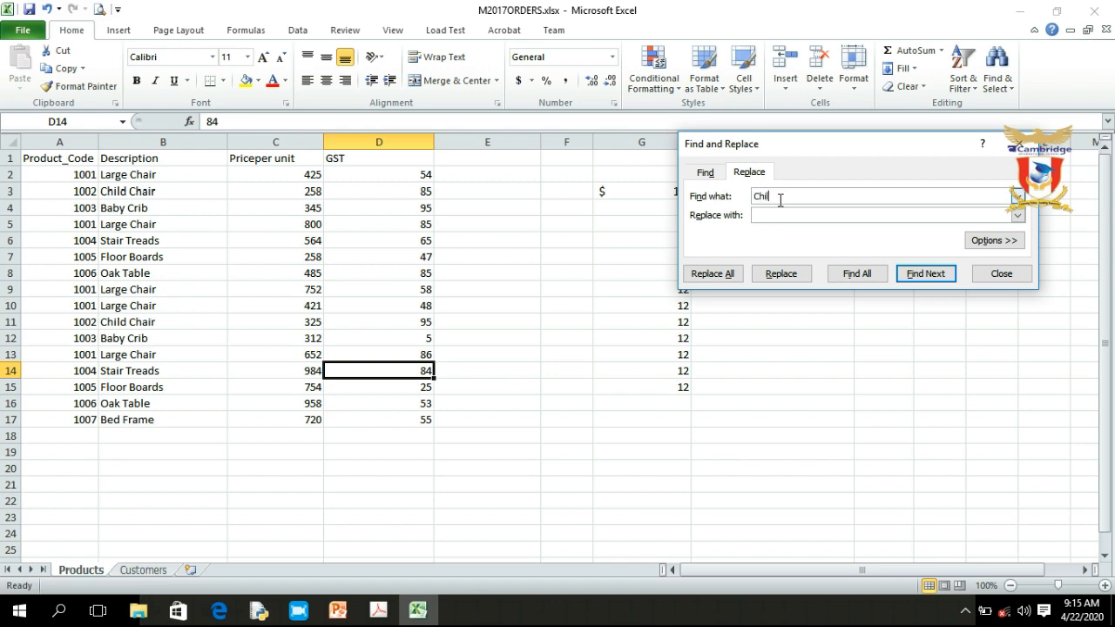
{"action": "type", "text": "d chair"}
{"action": "key", "text": "Tab"}
{"action": "type", "text": "Child Table"}
{"action": "left_click_drag", "start_coordinate": [801, 195], "coordinate": [734, 198]}
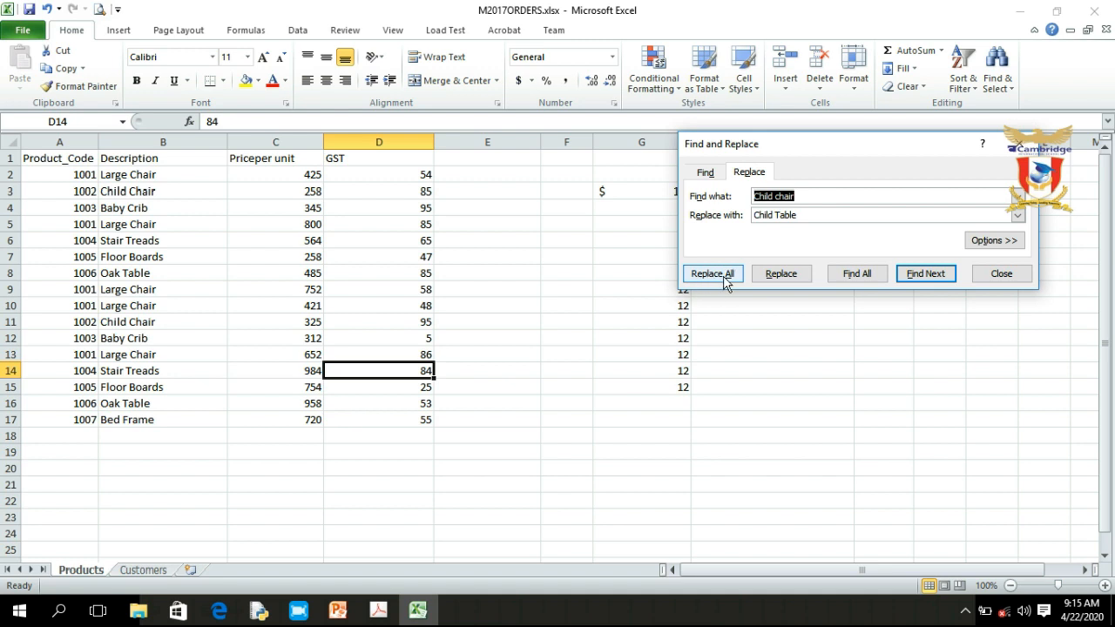
{"action": "left_click", "coordinate": [803, 198]}
{"action": "left_click_drag", "start_coordinate": [803, 198], "coordinate": [751, 197]}
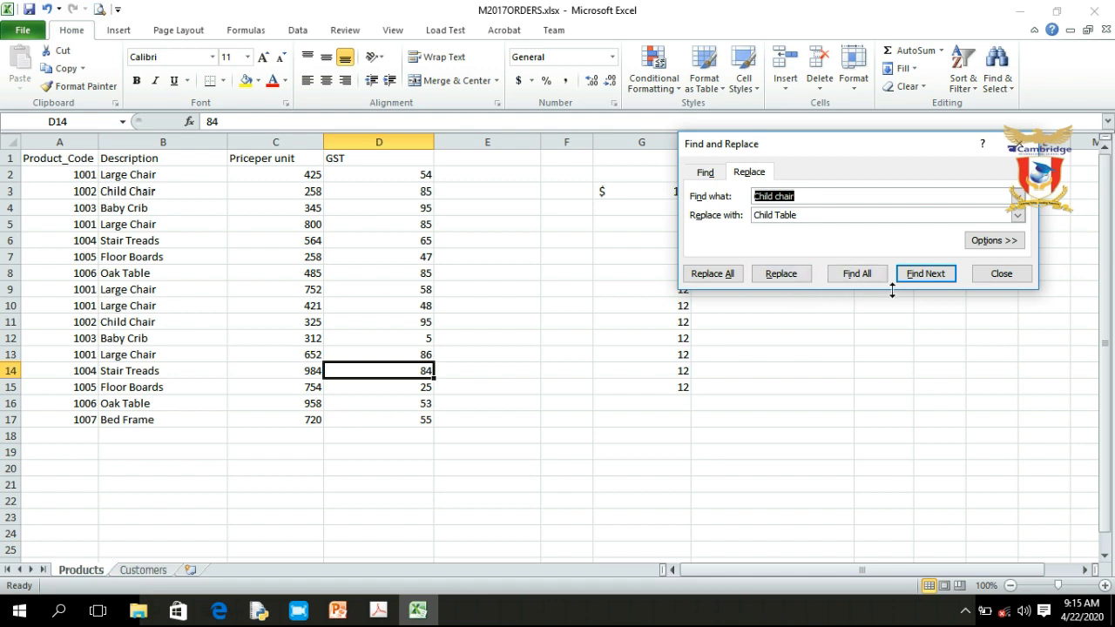
- Replace the "Child chair" entries in B3 and B11 with "Child Table" one by one, check for further matches, and close the dialog
{"action": "left_click", "coordinate": [926, 273]}
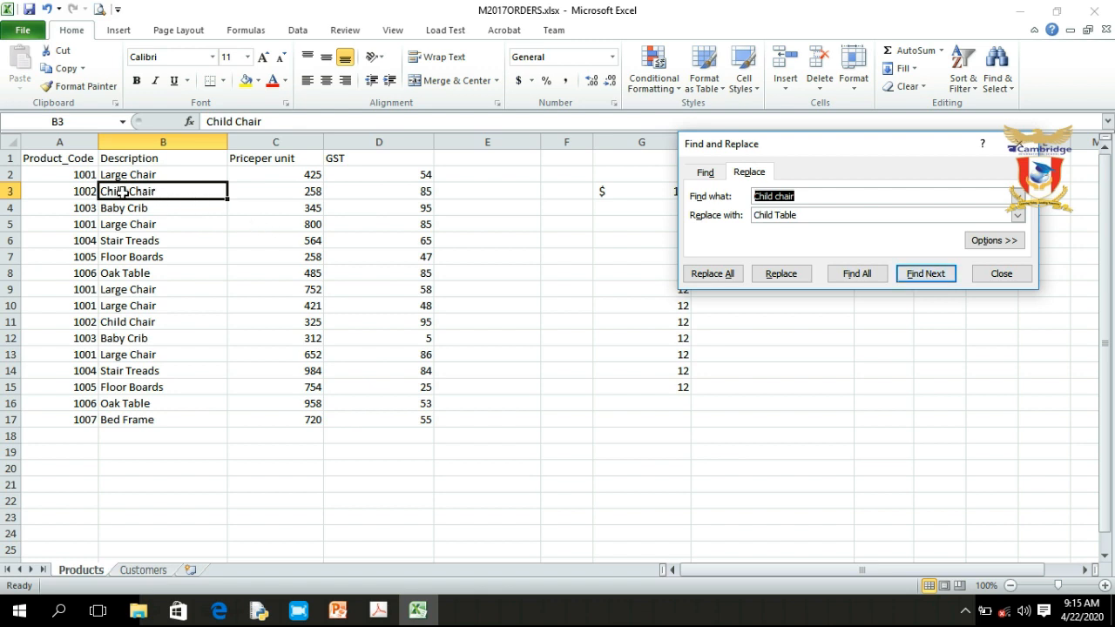
{"action": "left_click", "coordinate": [781, 276]}
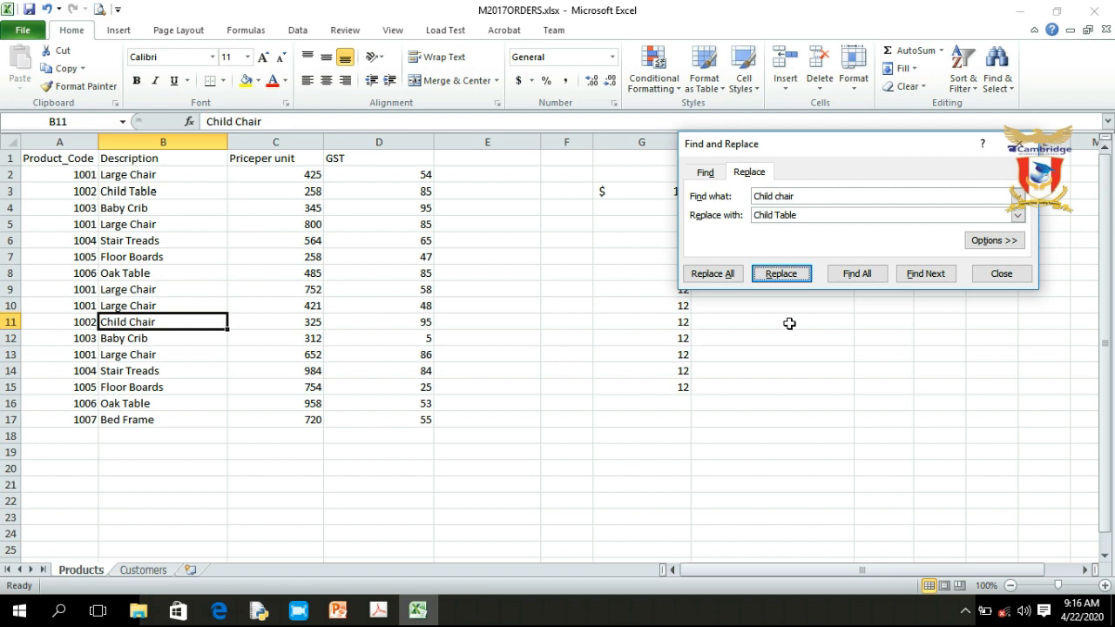
{"action": "left_click", "coordinate": [795, 275]}
{"action": "left_click", "coordinate": [931, 276]}
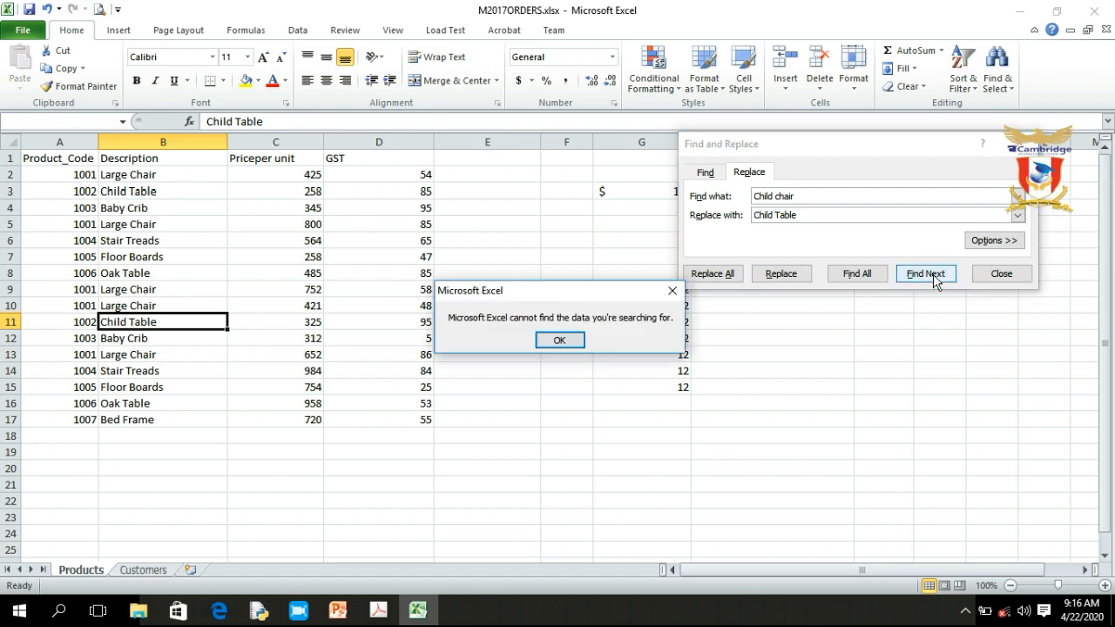
{"action": "left_click", "coordinate": [554, 344]}
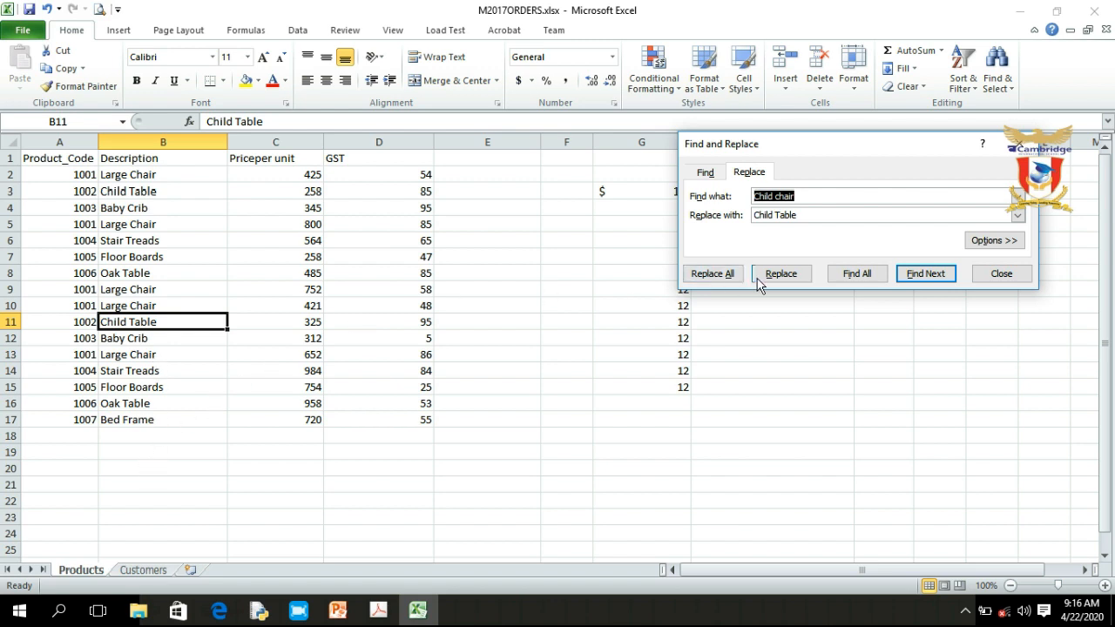
{"action": "left_click", "coordinate": [997, 277]}
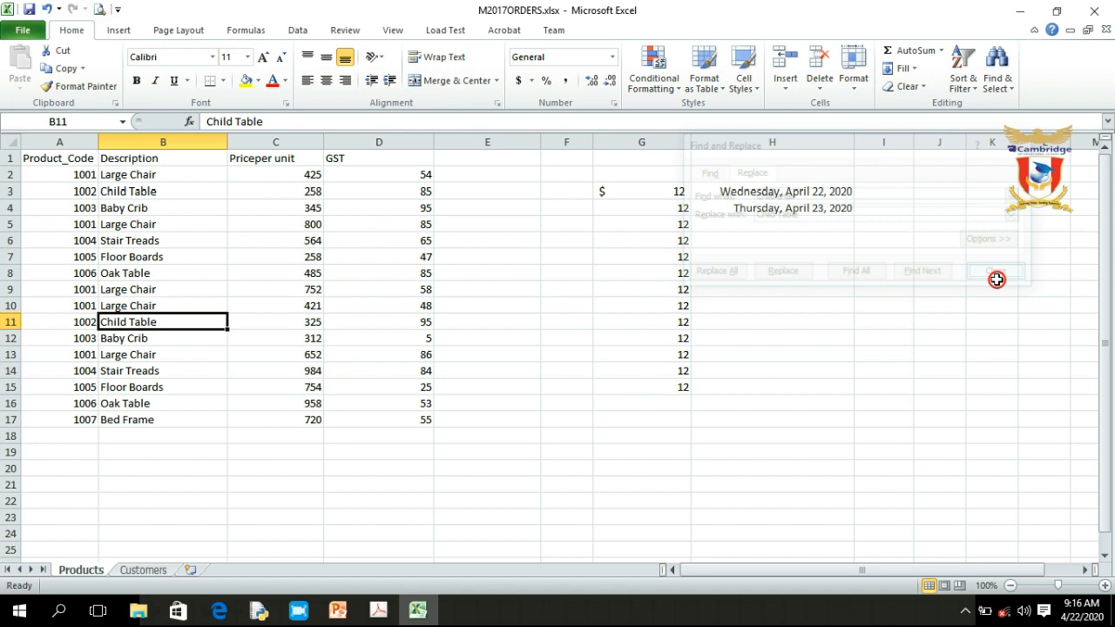
- Switch from the Excel worksheet to the PowerPoint topics slide show
{"action": "key", "text": "alt+Tab"}
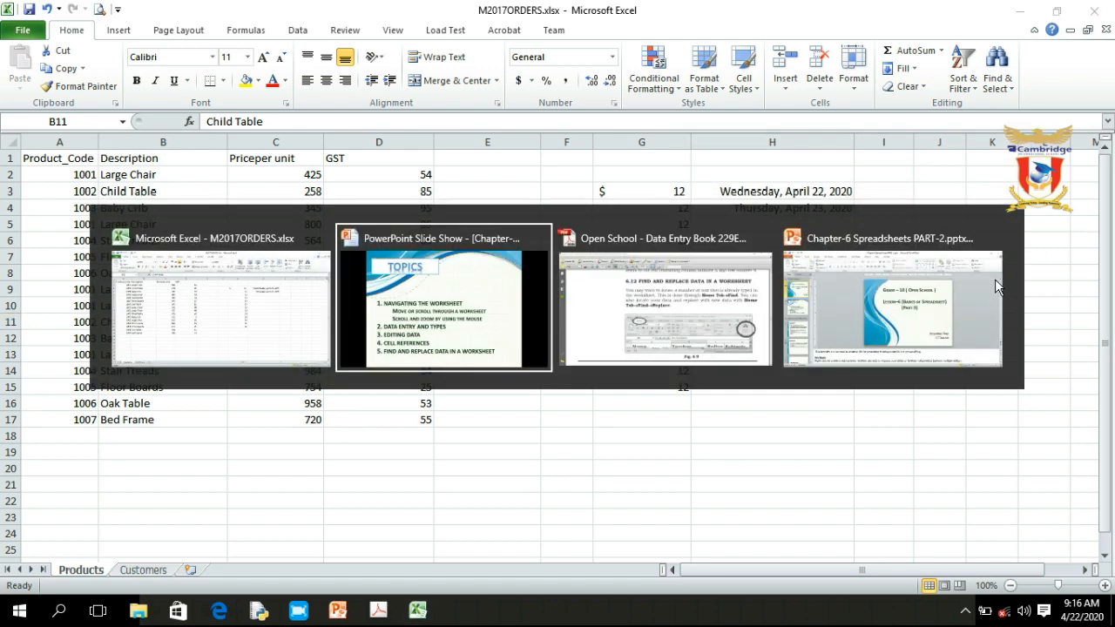